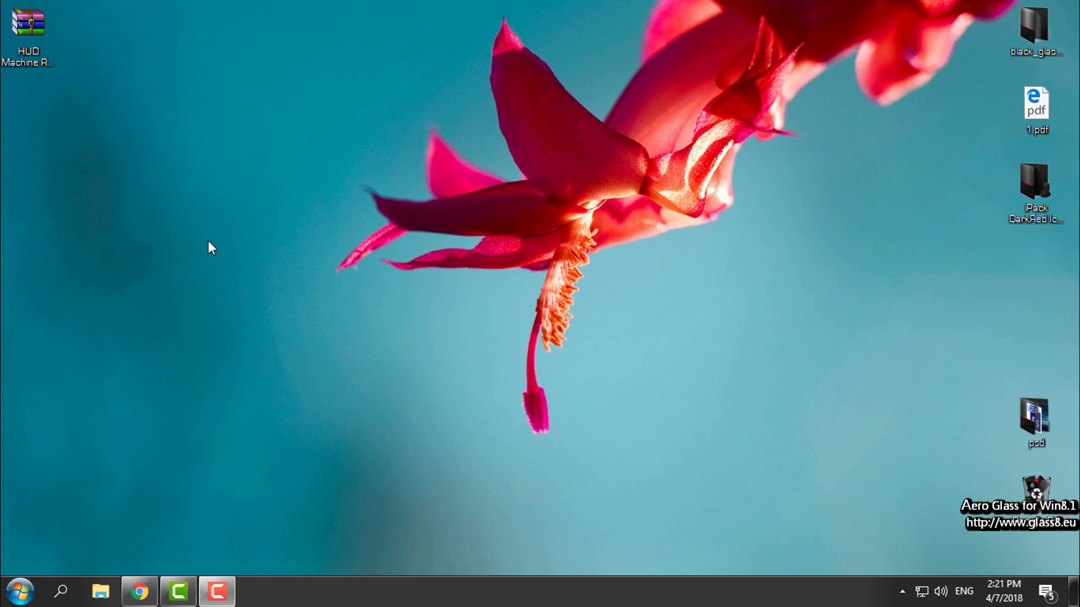
- Refresh the desktop several times and select the HUD Machine Red archive
left_click(70, 99)
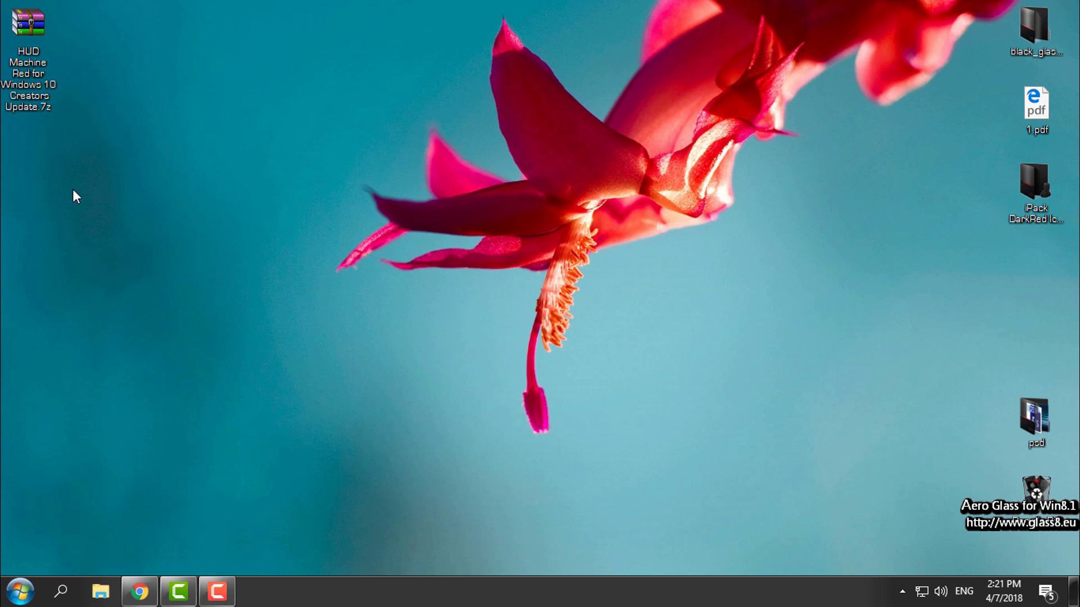
right_click(110, 150)
left_click(145, 215)
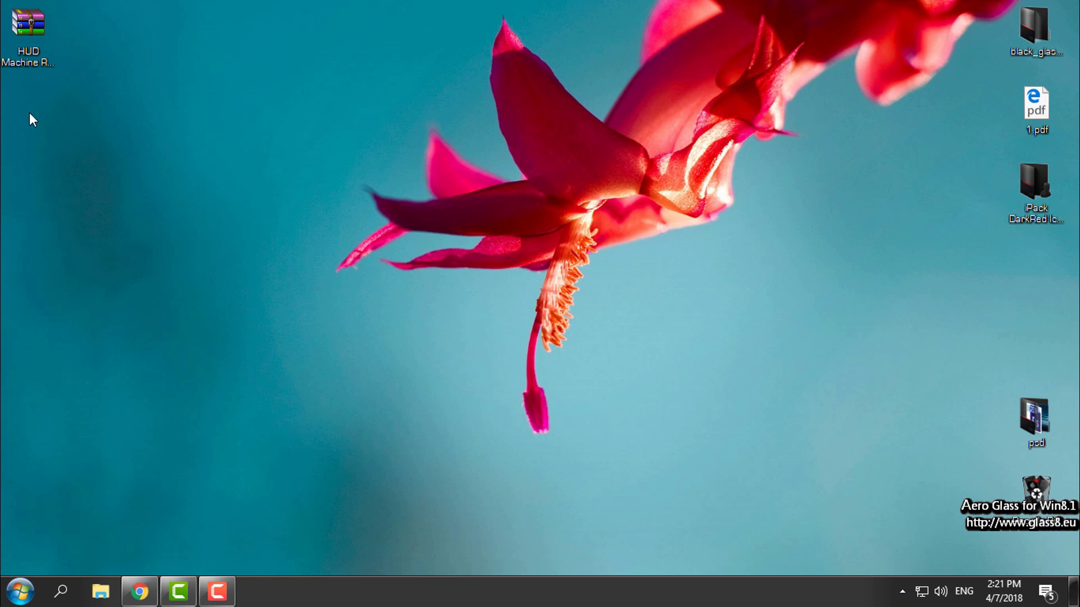
right_click(84, 80)
left_click(137, 151)
right_click(96, 97)
left_click(115, 162)
left_click(110, 158)
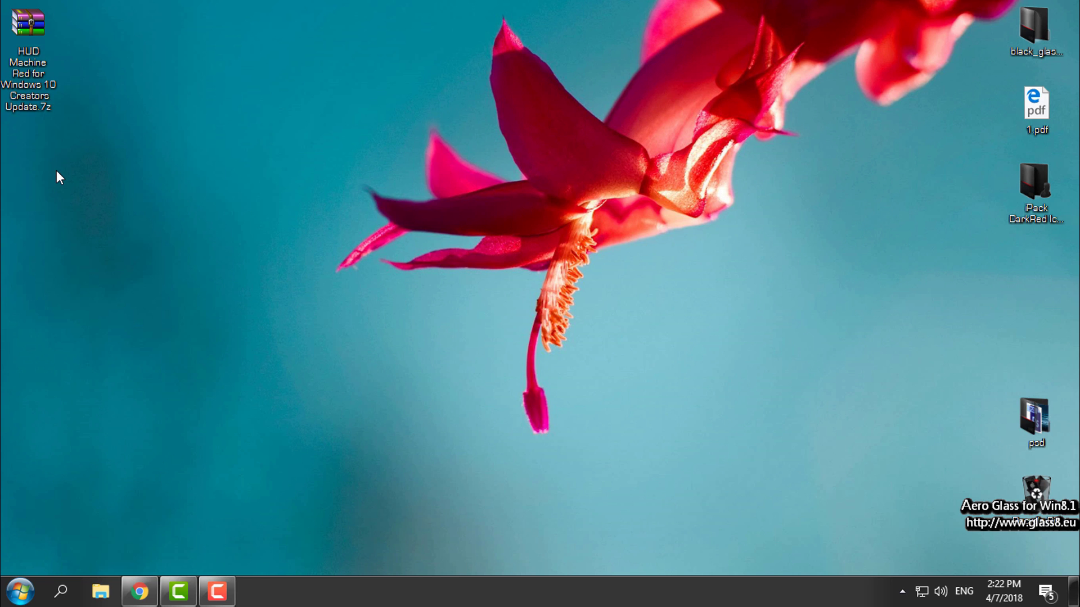
- Refresh the desktop, then show This PC in File Explorer with the Folders group collapsed
right_click(143, 138)
left_click(181, 210)
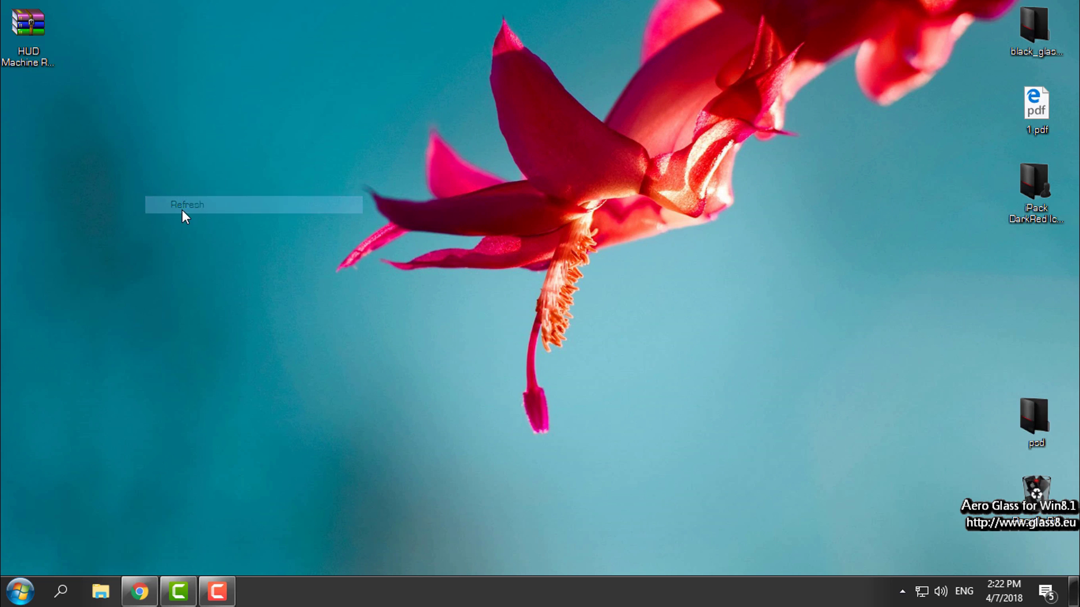
left_click(100, 592)
left_click(50, 311)
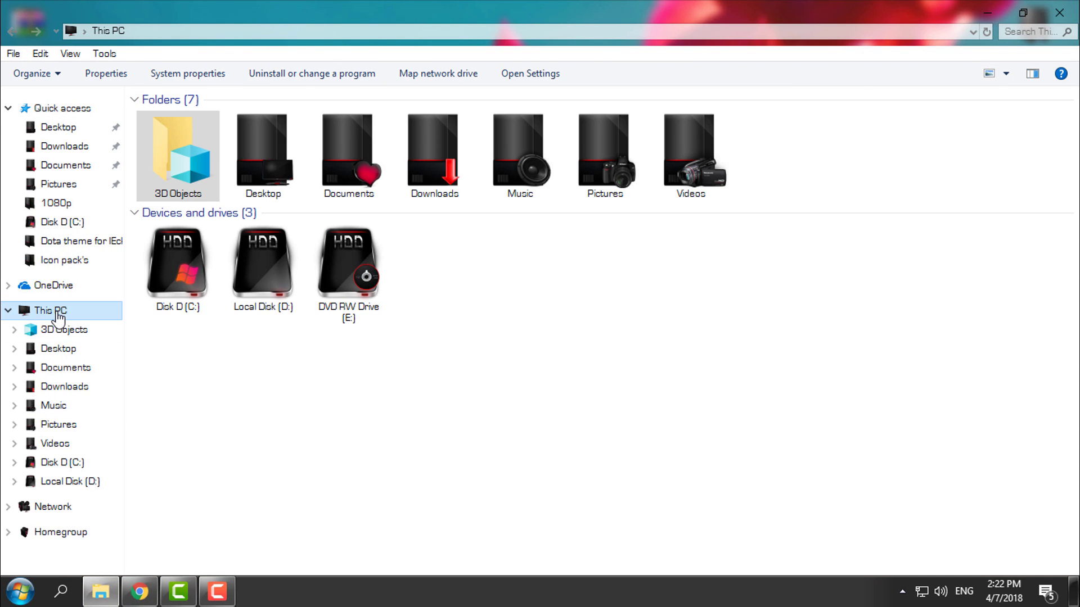
left_click(136, 101)
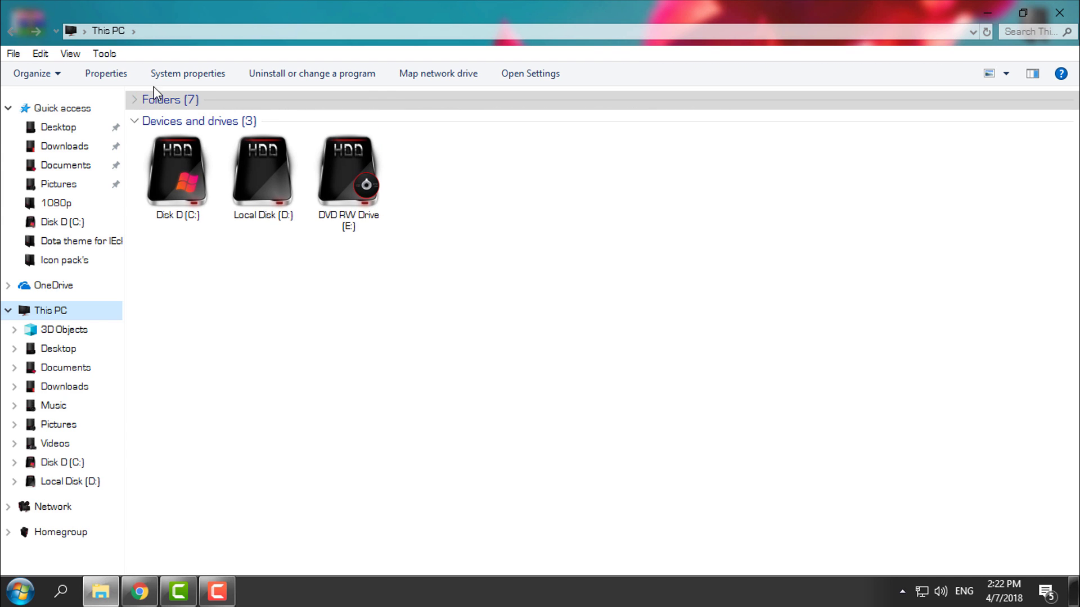
- Resize the Explorer window, refresh the This PC view, and close the window
double_click(330, 10)
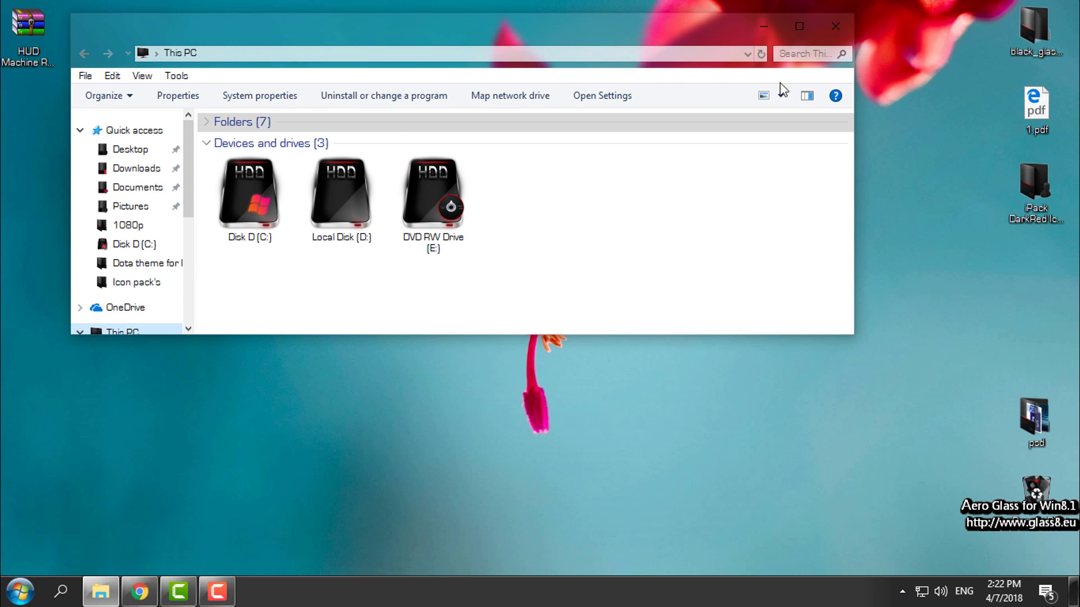
left_click(803, 28)
right_click(533, 228)
left_click(569, 295)
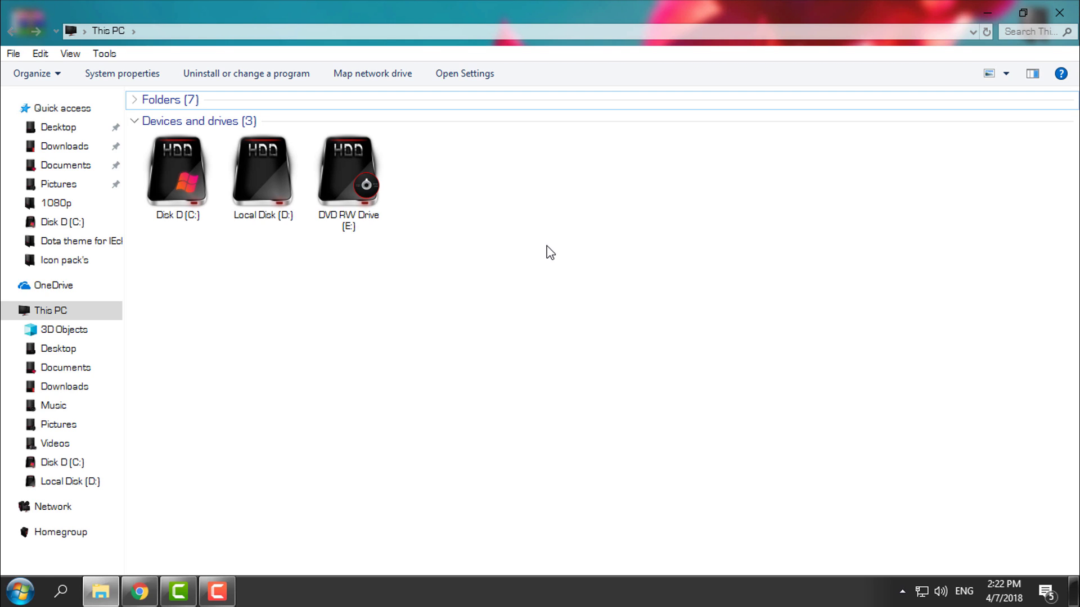
left_click_drag(837, 8, 690, 94)
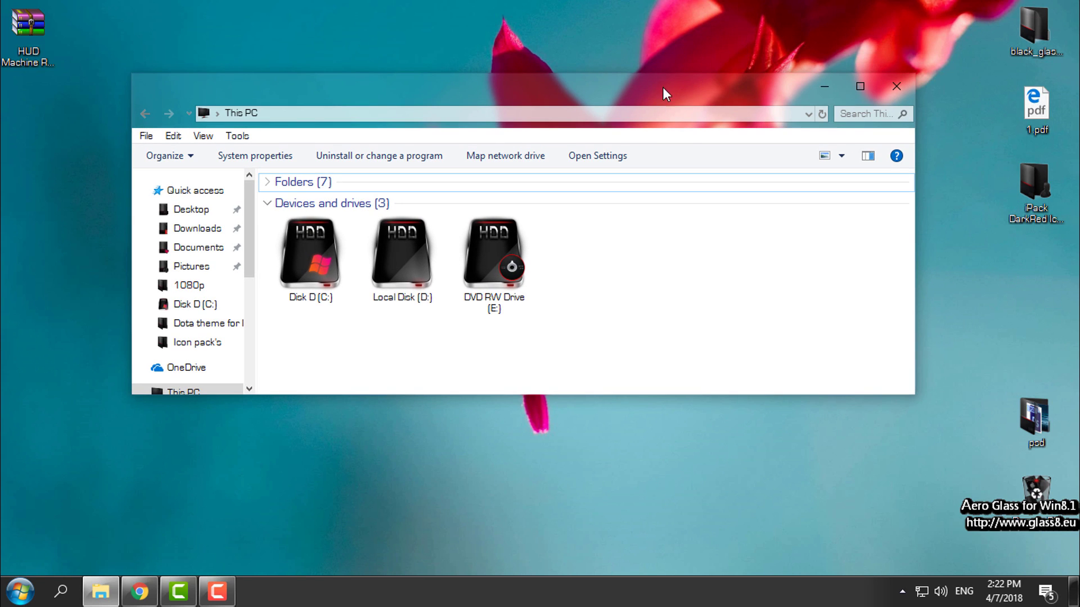
left_click(893, 91)
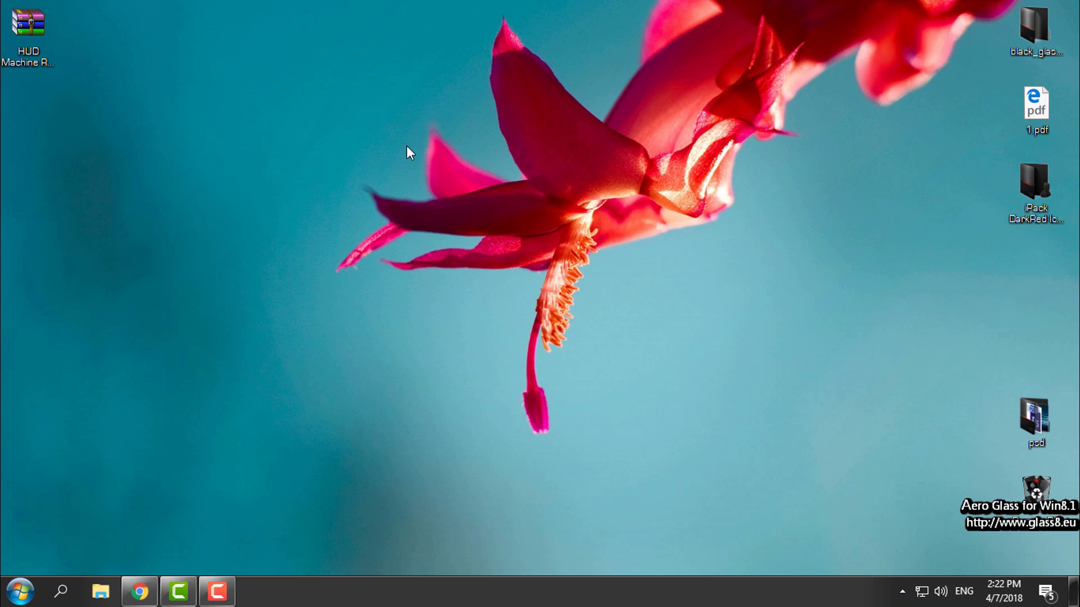
key("super")
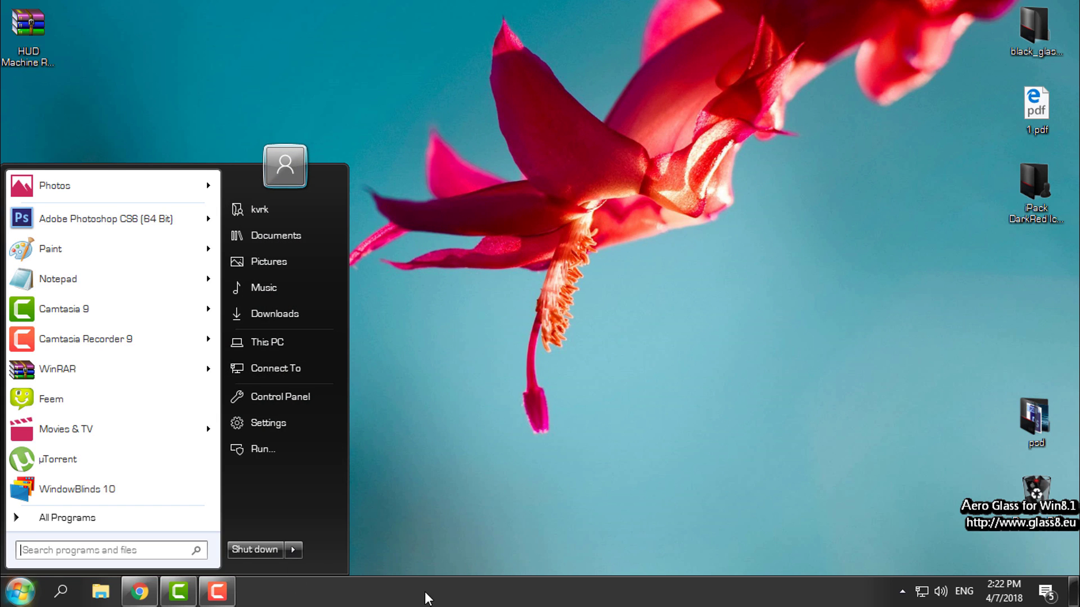
right_click(340, 187)
left_click(383, 204)
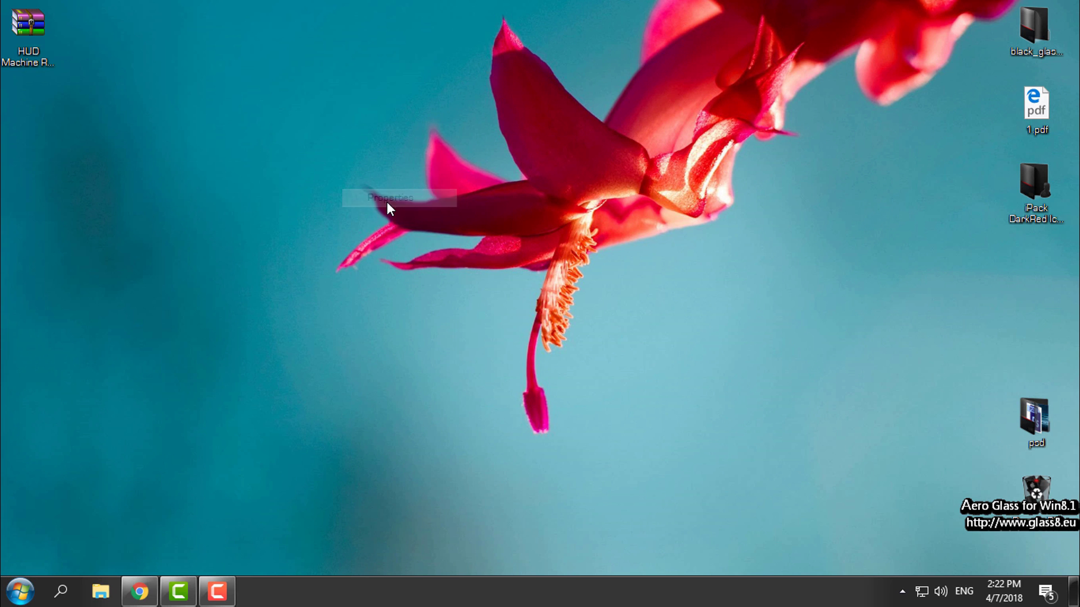
left_click(334, 151)
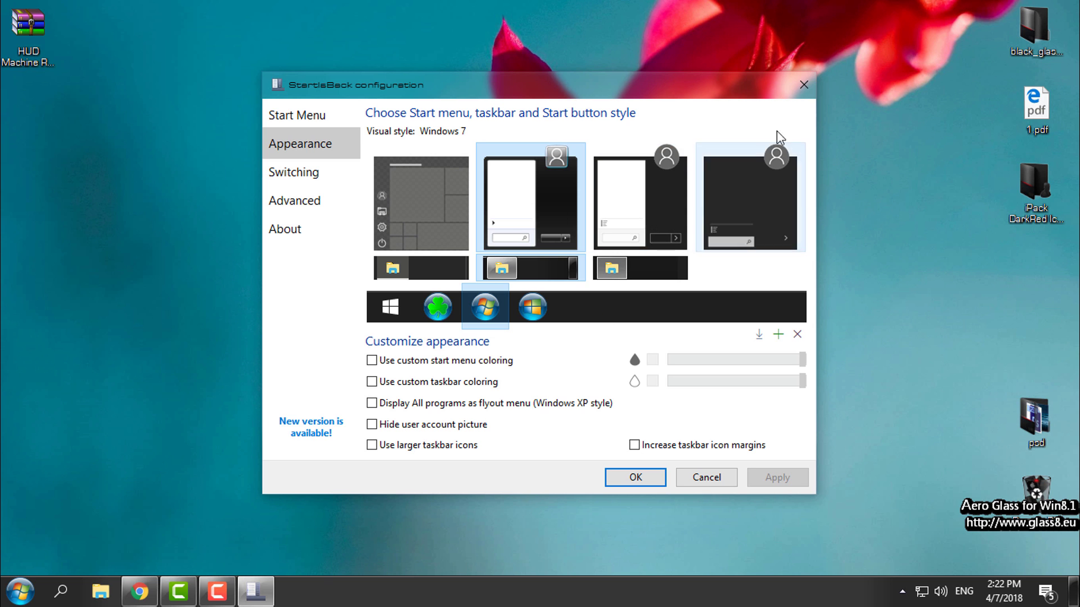
left_click(804, 85)
key("super")
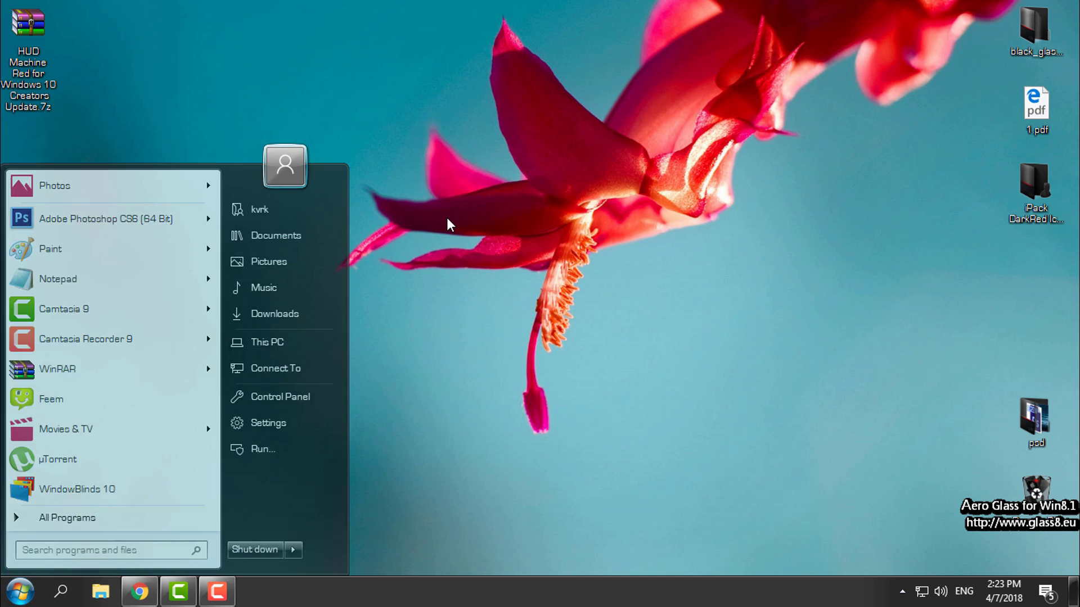
right_click(433, 185)
left_click(472, 249)
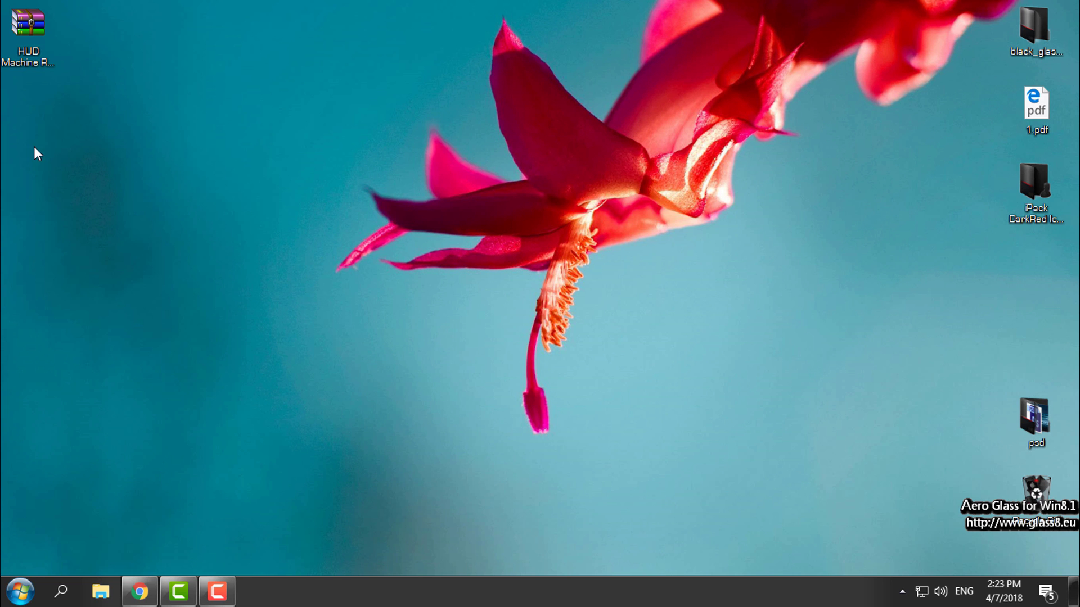
- Extract the archive to a 'HUD Machine Red for Windows 10 Creators Update' folder and view This PC maximized
right_click(29, 62)
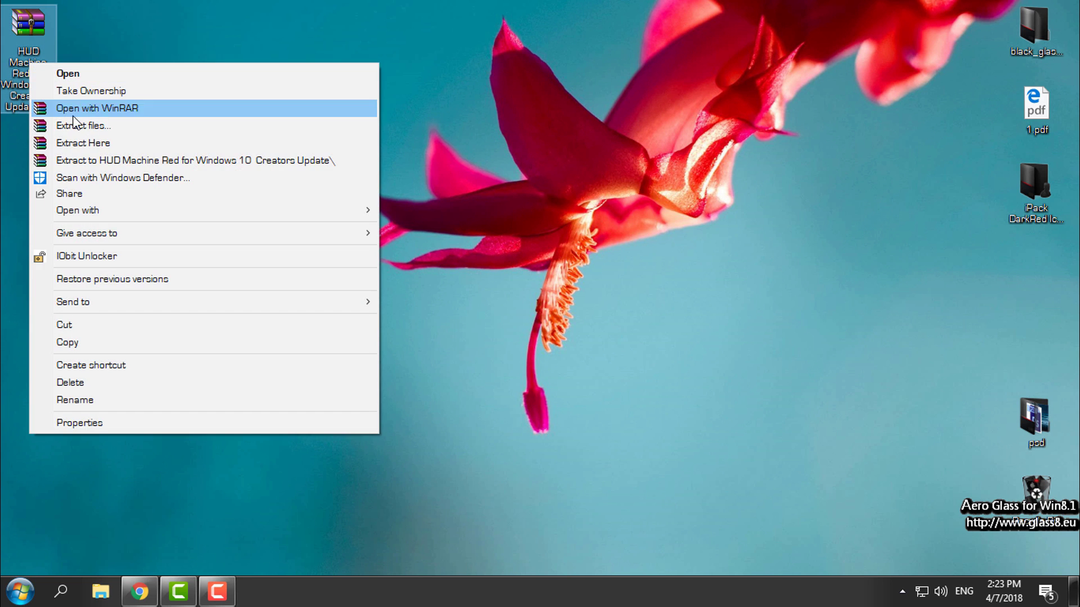
left_click(93, 161)
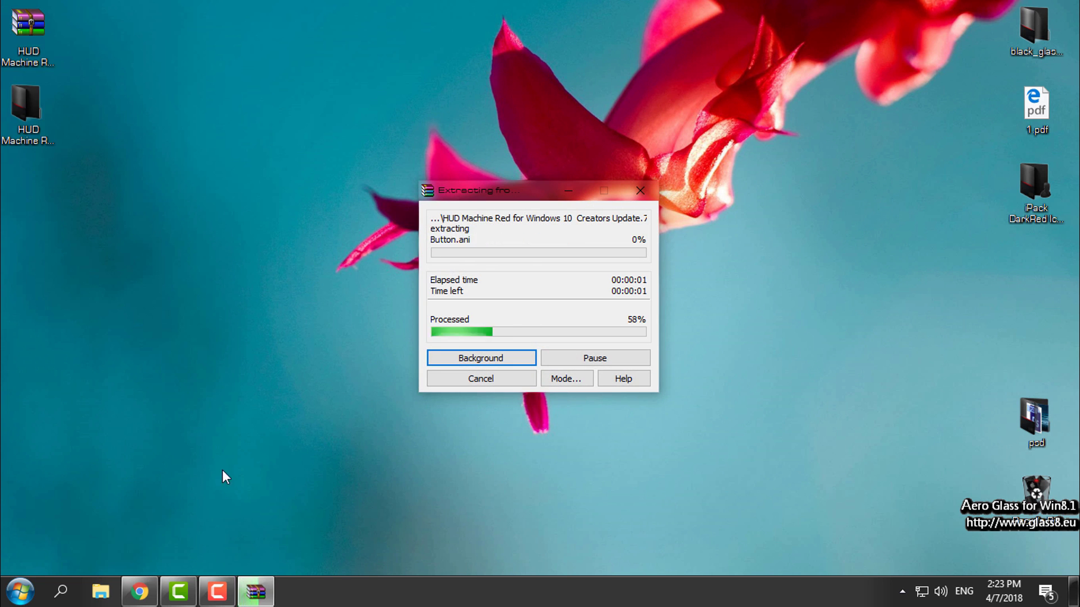
left_click(100, 590)
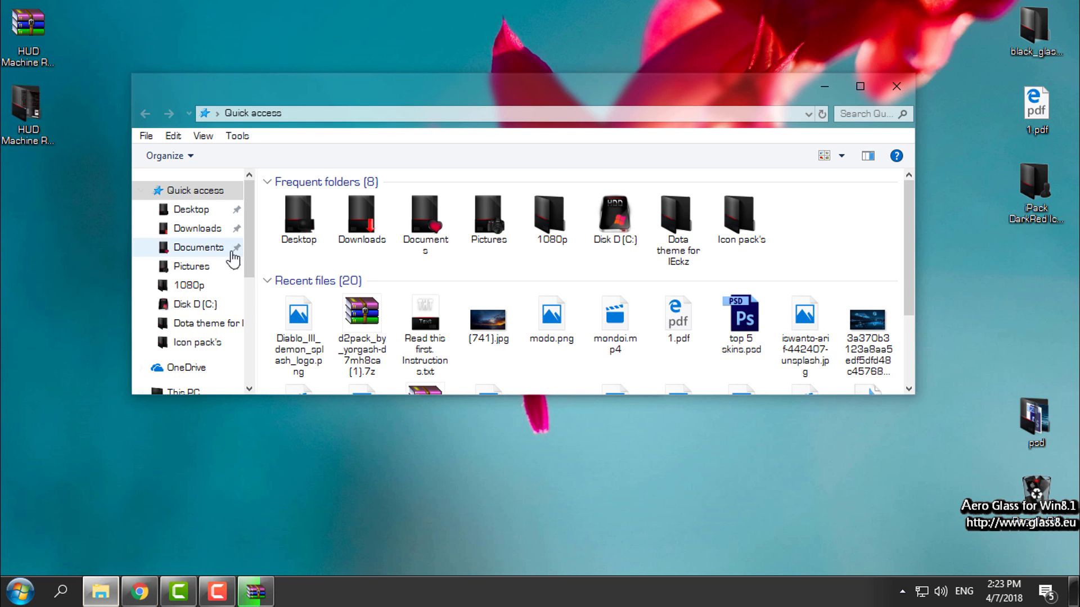
left_click(860, 86)
left_click(50, 310)
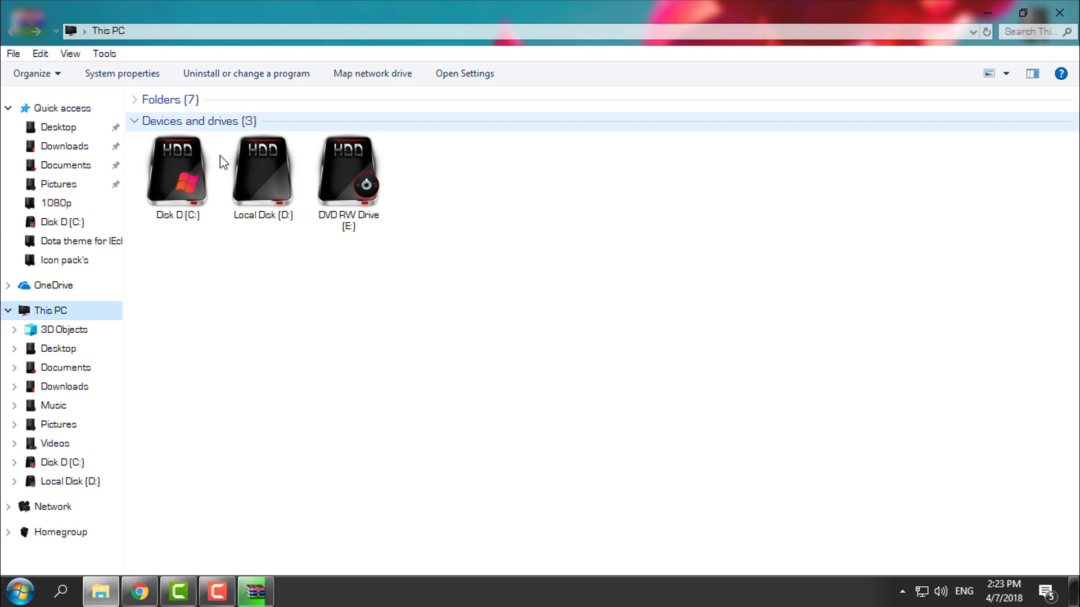
- Select the C:, D: and E: drives, then restore and re-maximize the Explorer window
left_click(177, 180)
left_click(279, 189)
left_click(371, 183)
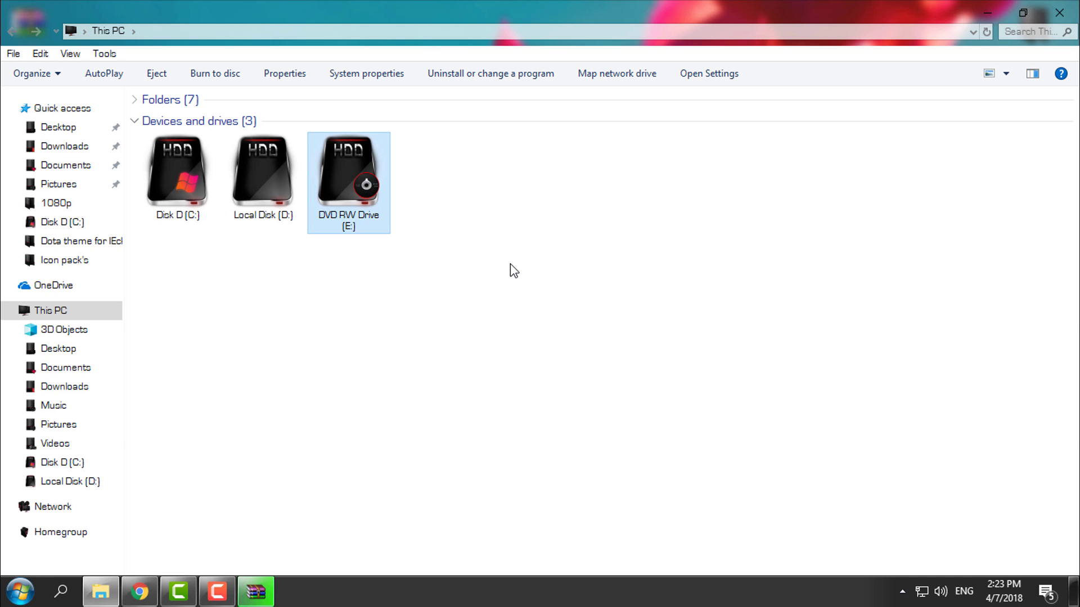
double_click(448, 15)
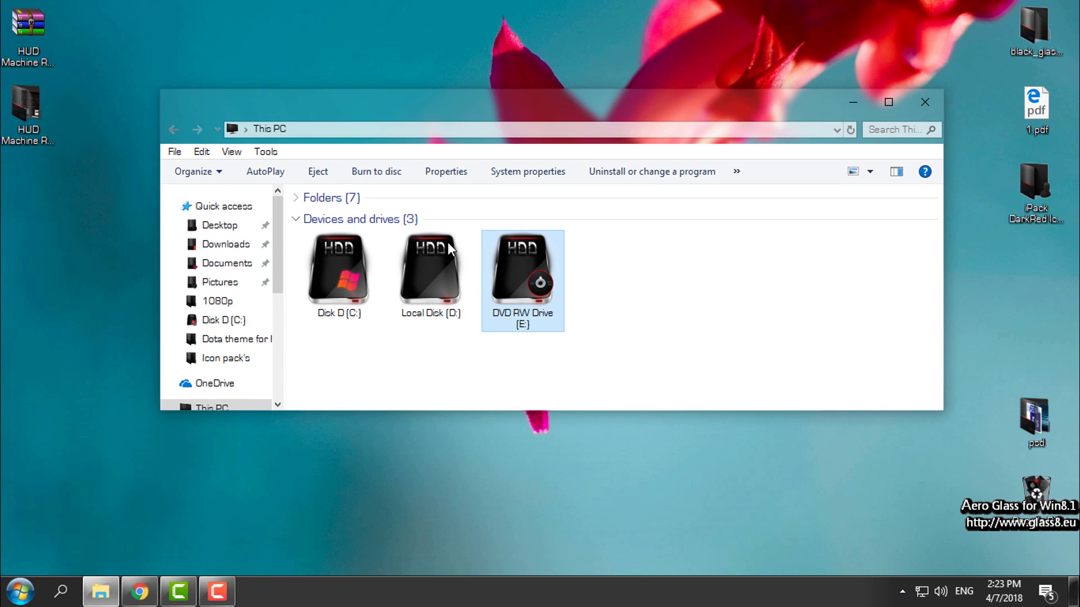
left_click(335, 258)
left_click(877, 113)
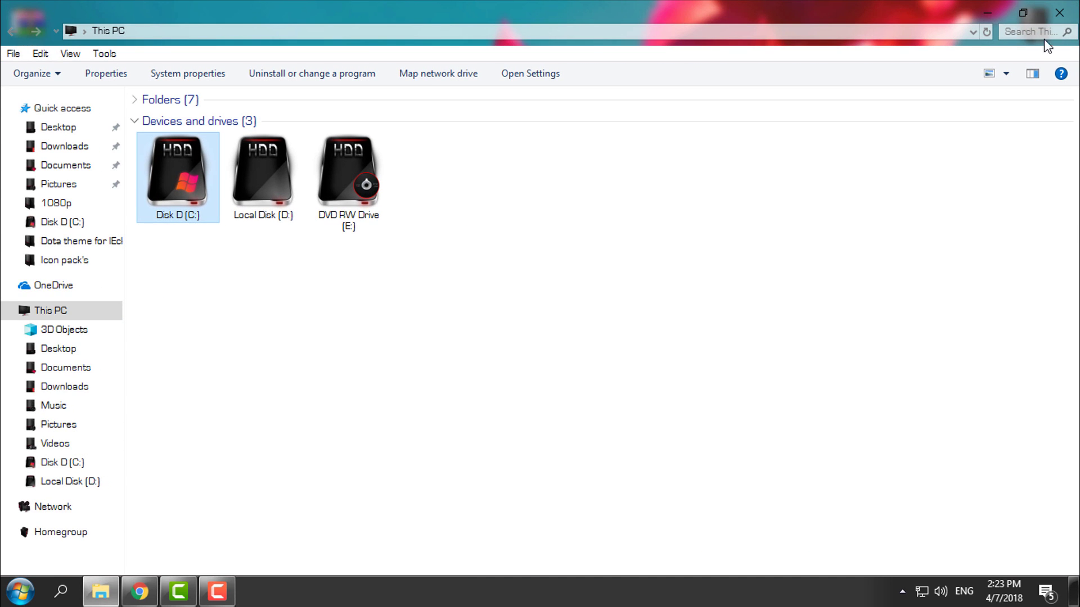
- Go into the extracted HUD Machine Red folder's Extras subfolder and briefly select its nine items
left_click(1059, 13)
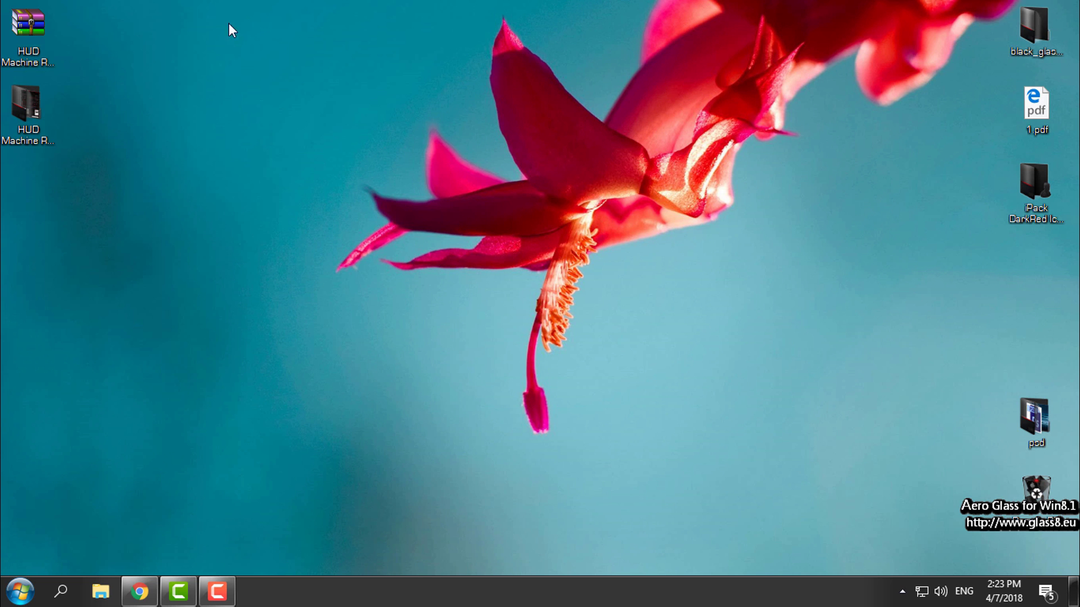
double_click(28, 130)
double_click(213, 118)
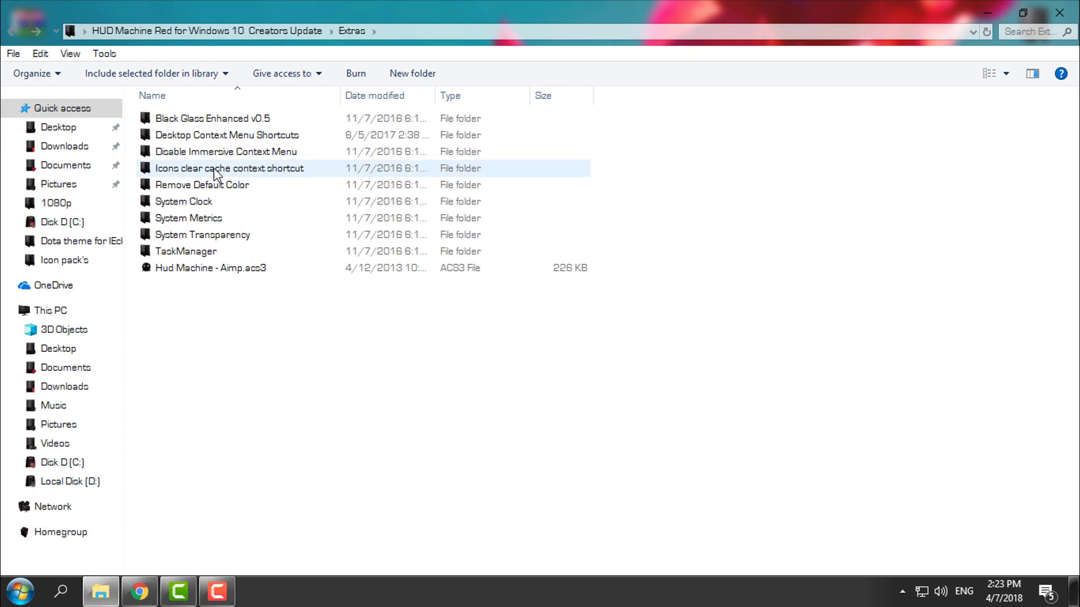
mouse_move(165, 314)
left_mouse_down()
mouse_move(290, 128)
mouse_move(298, 168)
left_mouse_up()
left_click(210, 135)
- Look inside Black Glass Enhanced v0.5, return to Extras, and bring its window back from the taskbar
double_click(207, 117)
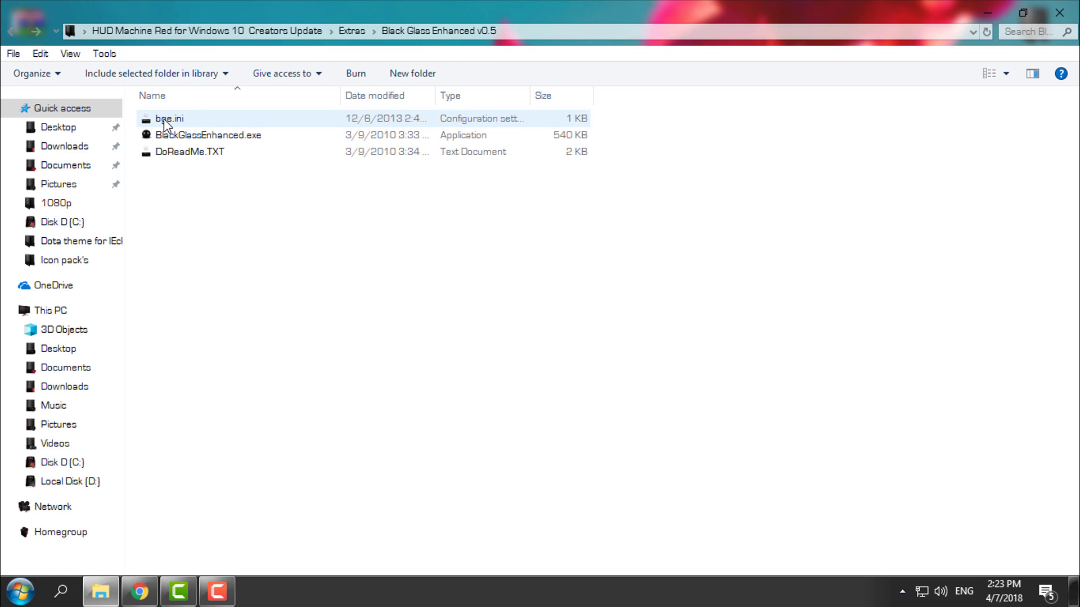
left_click(210, 136)
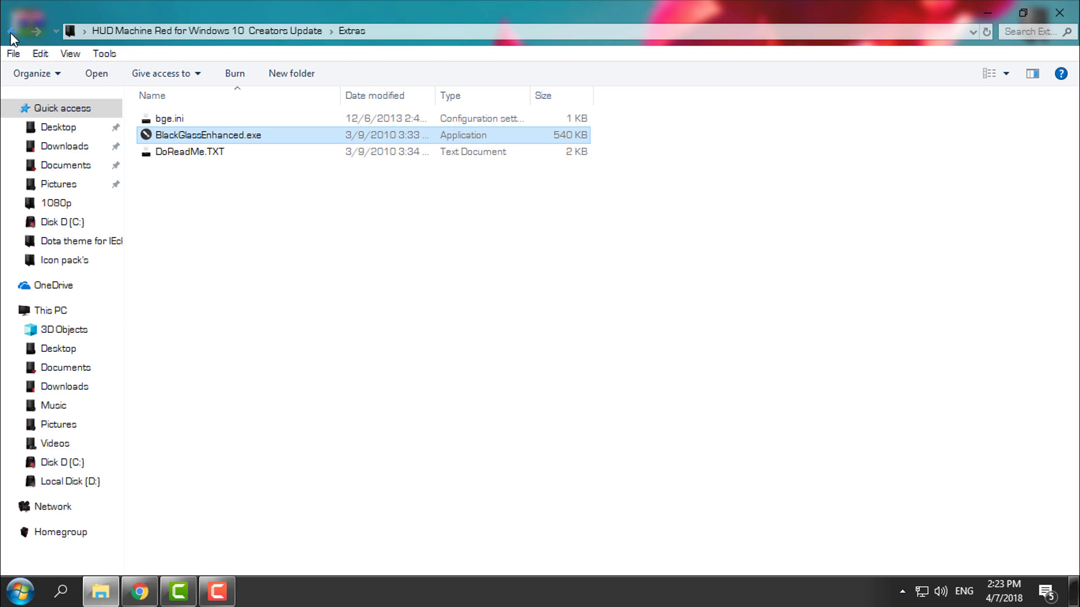
left_click(13, 32)
left_click(1059, 13)
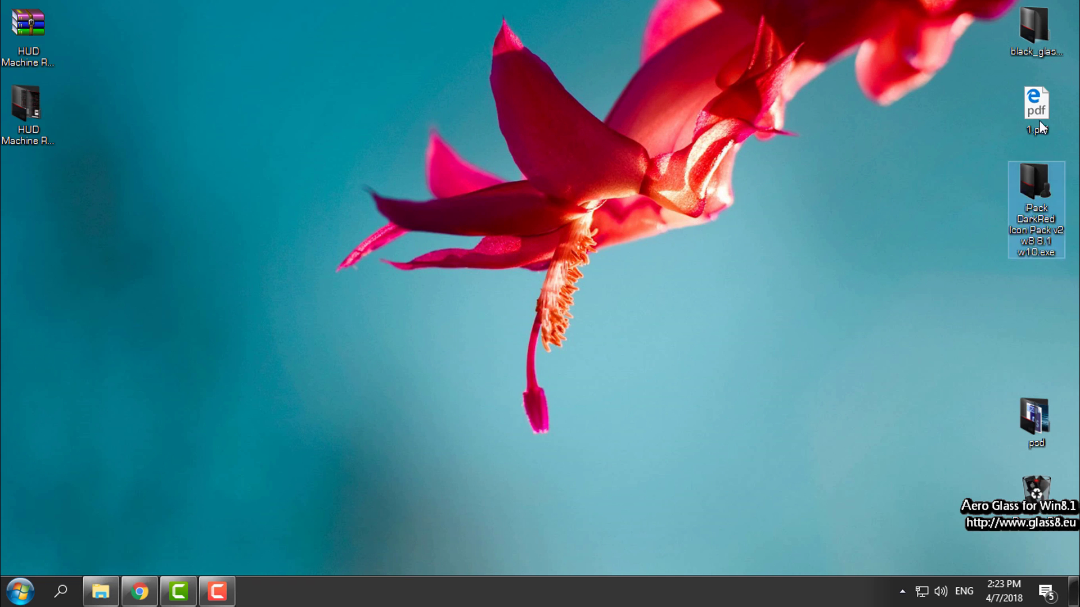
left_click(1034, 28)
left_click(100, 591)
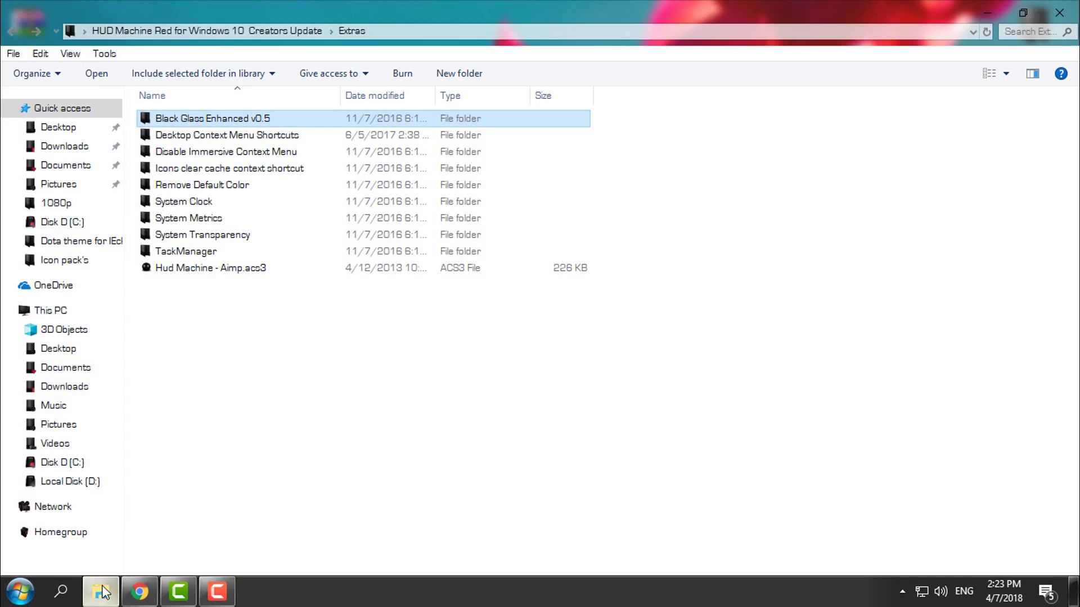
mouse_move(422, 6)
left_mouse_down()
mouse_move(422, 152)
mouse_move(602, 137)
mouse_move(559, 164)
mouse_move(474, 173)
mouse_move(592, 199)
mouse_move(642, 299)
mouse_move(708, 96)
mouse_move(764, 228)
mouse_move(656, 133)
mouse_move(701, 306)
mouse_move(767, 205)
mouse_move(677, 193)
mouse_move(635, 1)
left_mouse_up()
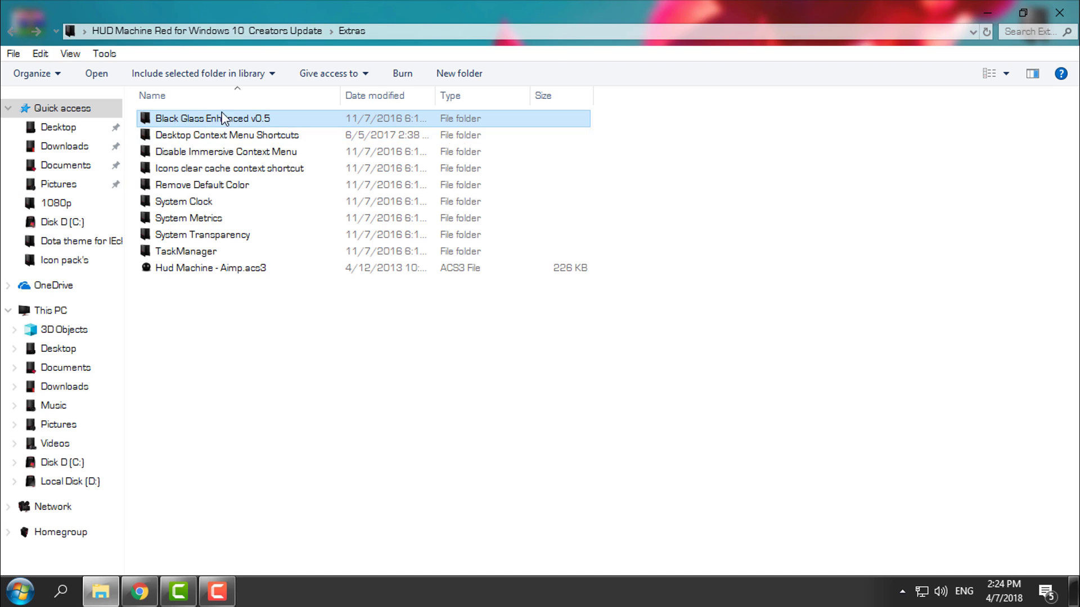
- From Desktop Context Menu Shortcuts, check the desktop menu for the new Control Panel shortcuts
double_click(241, 135)
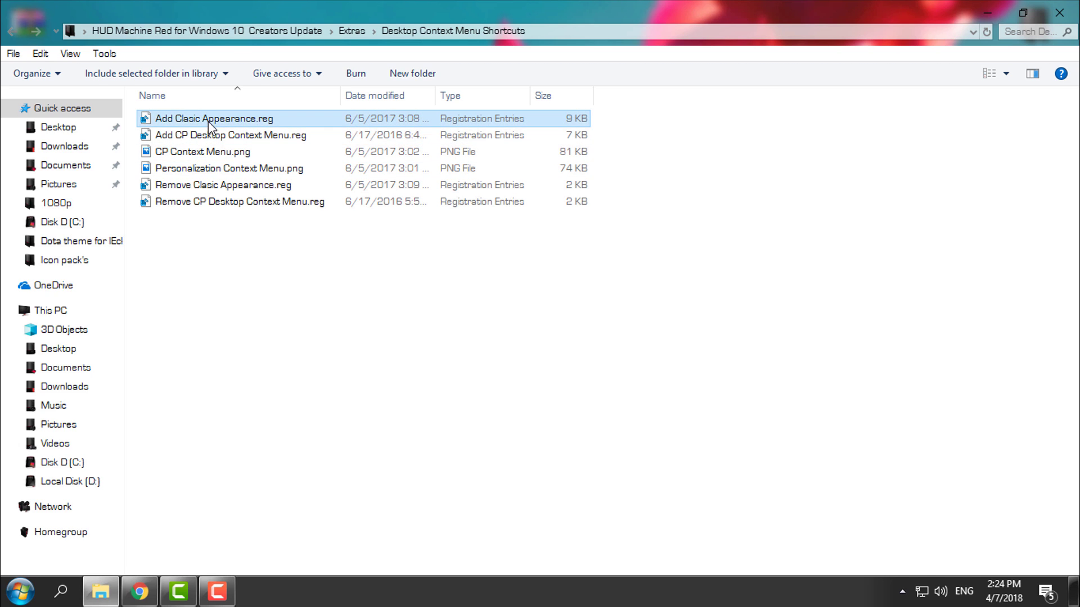
left_click(237, 119)
left_click(188, 138)
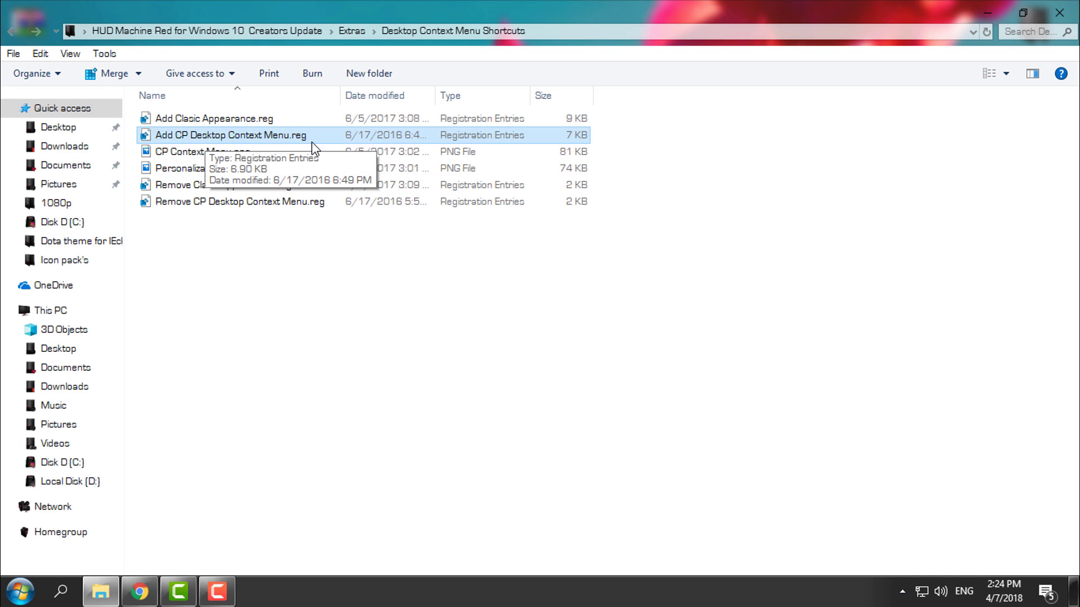
left_click(987, 13)
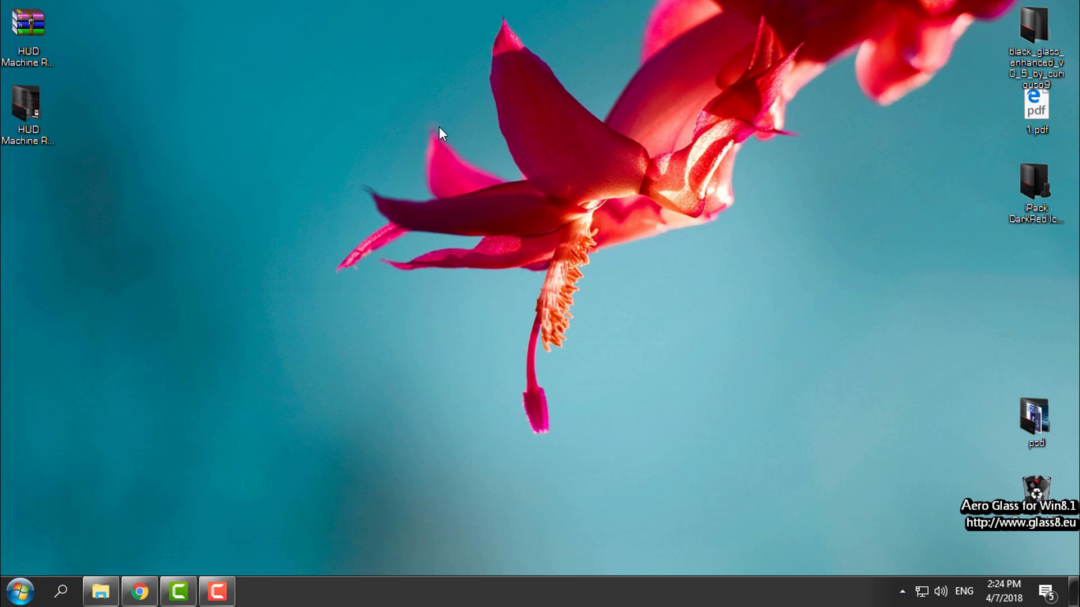
right_click(438, 127)
mouse_move(495, 348)
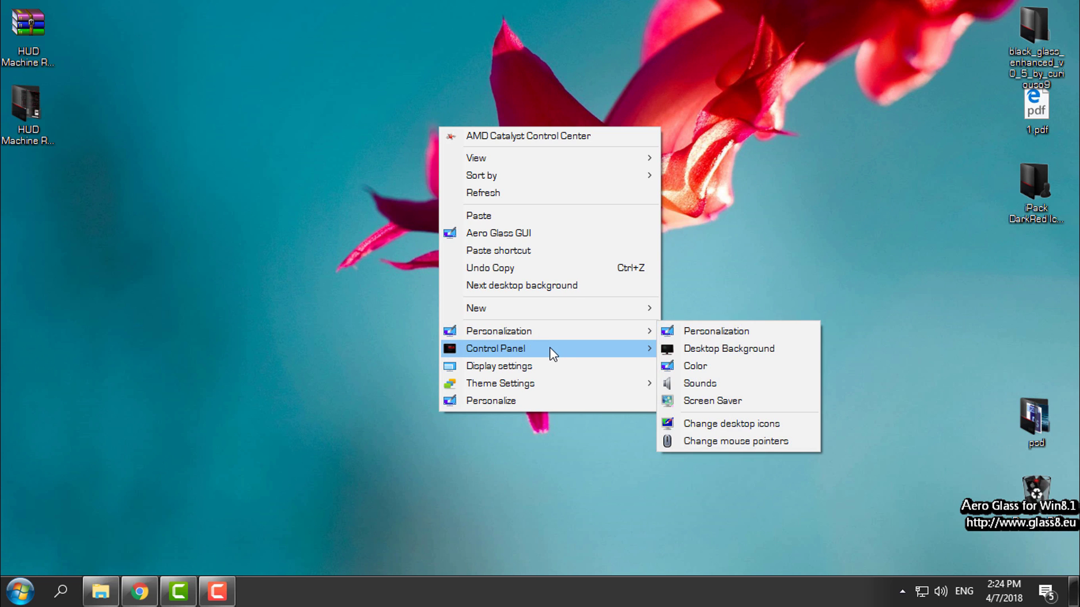
left_click(101, 591)
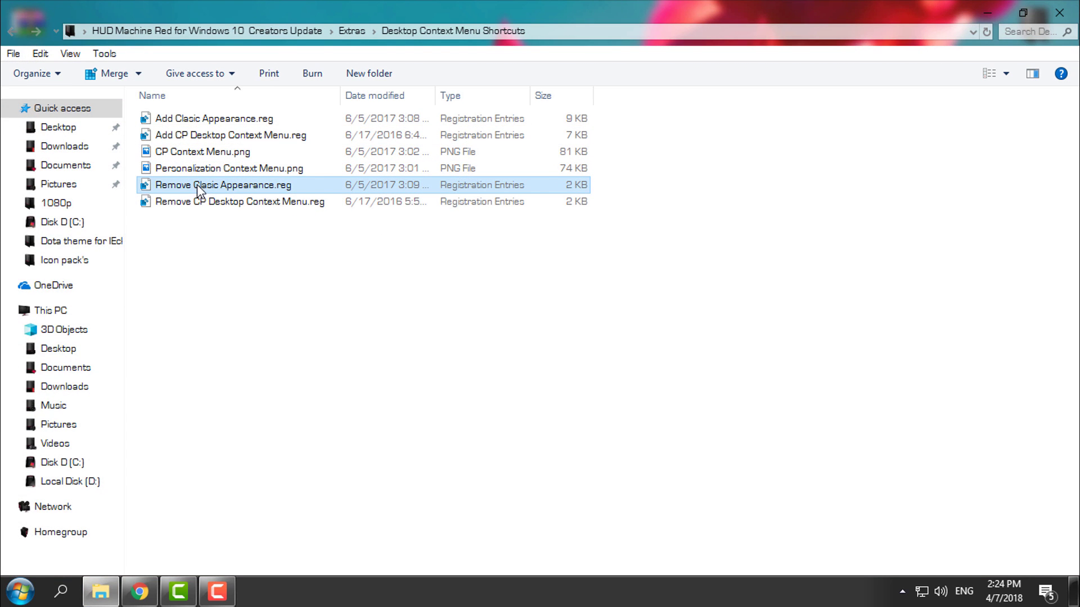
- Run Remove Clasic Appearance.reg but decline the merge, then return to Extras
double_click(199, 186)
left_click(444, 409)
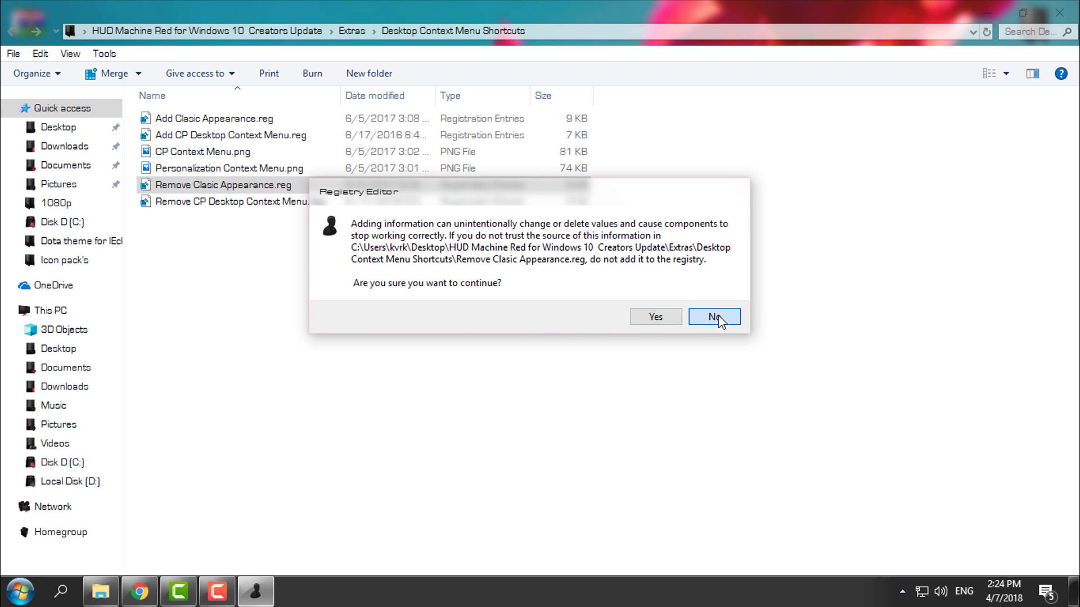
left_click(714, 318)
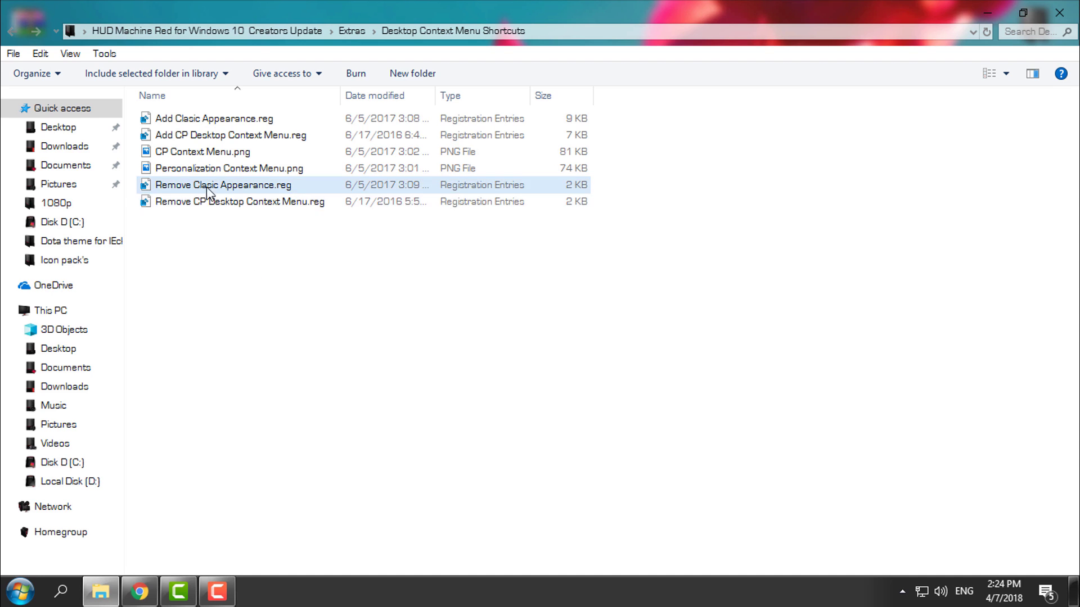
left_click(250, 203)
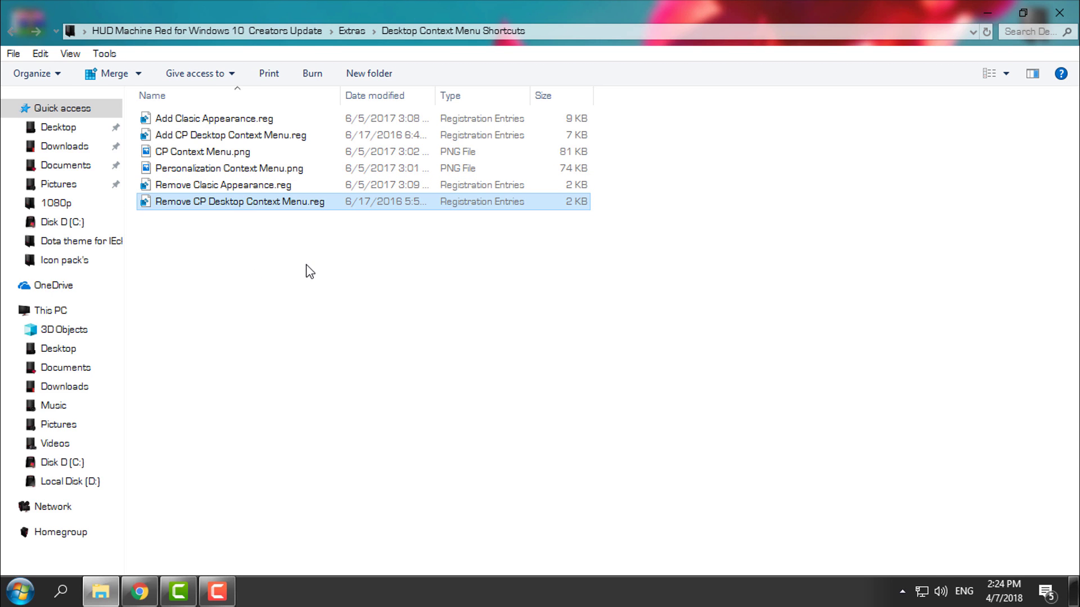
left_click(16, 32)
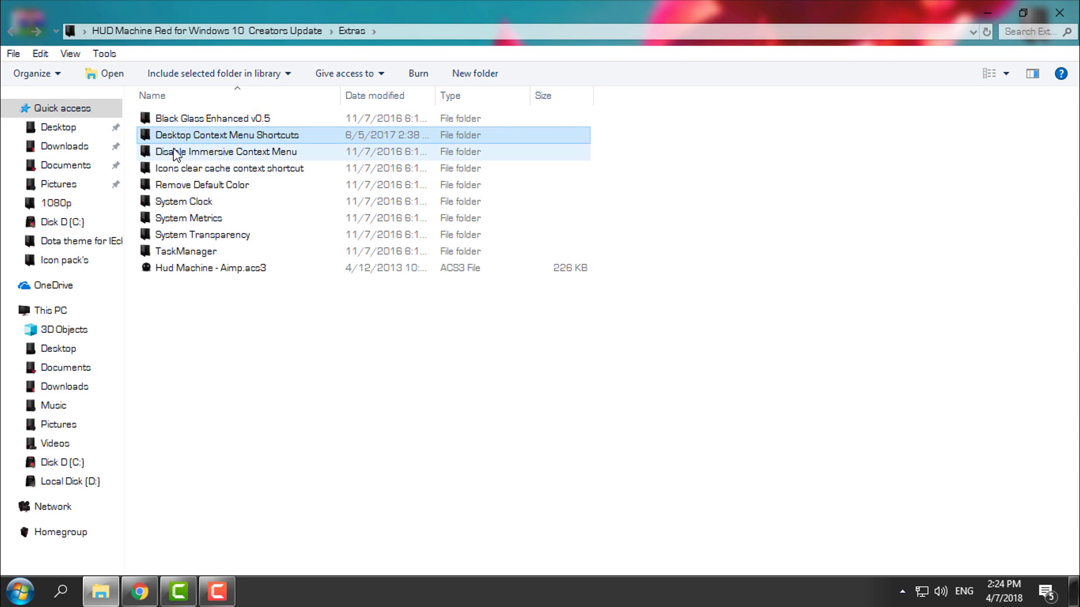
- Merge Disable Immersive Context Menu.reg into the registry and return to Extras
double_click(236, 151)
left_click(231, 119)
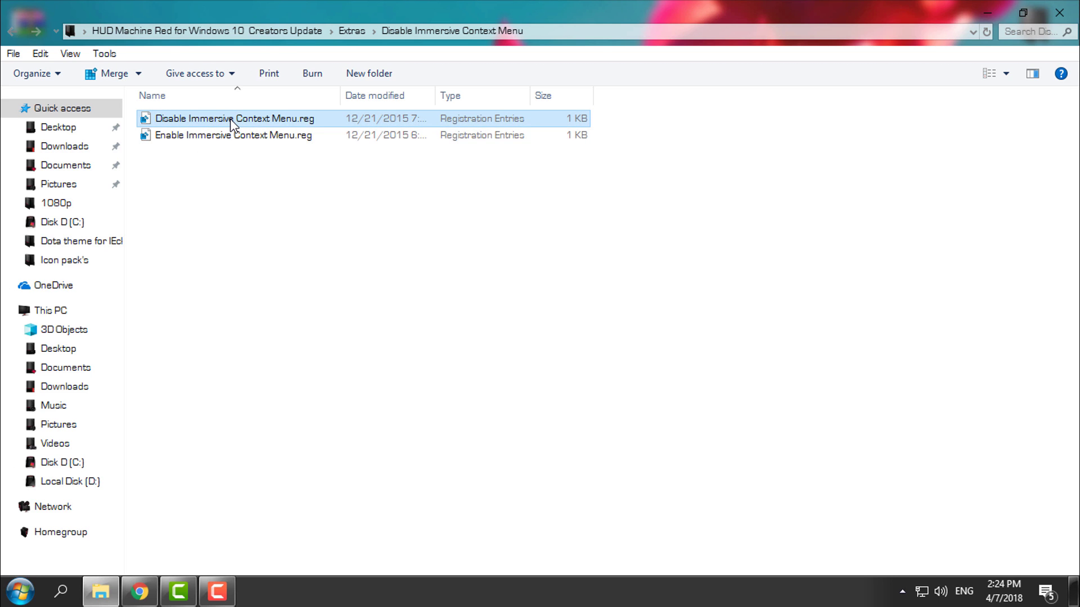
right_click(231, 120)
left_click(242, 130)
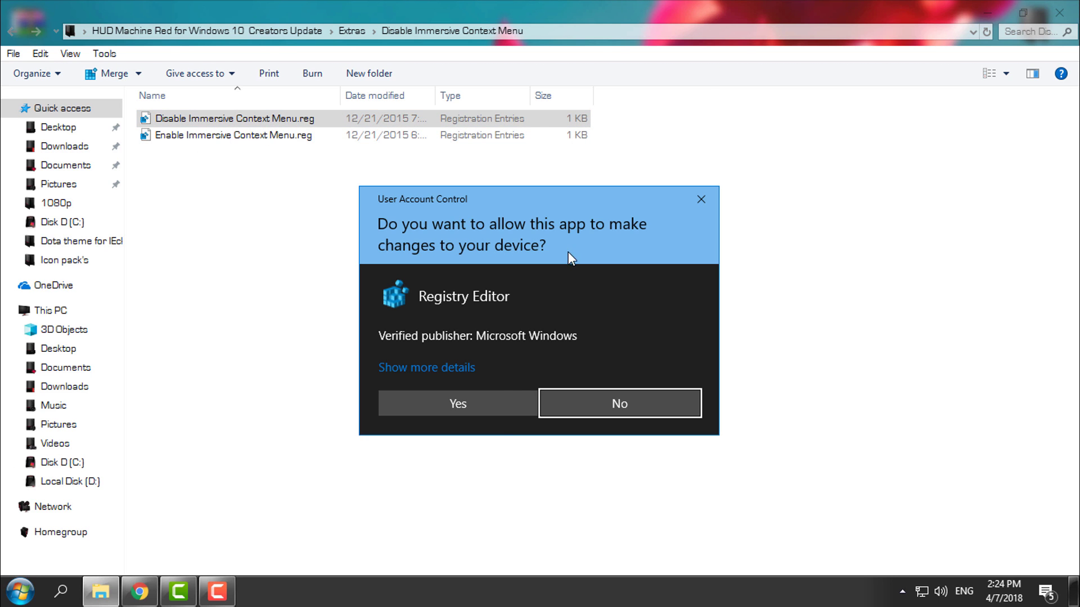
left_click(496, 400)
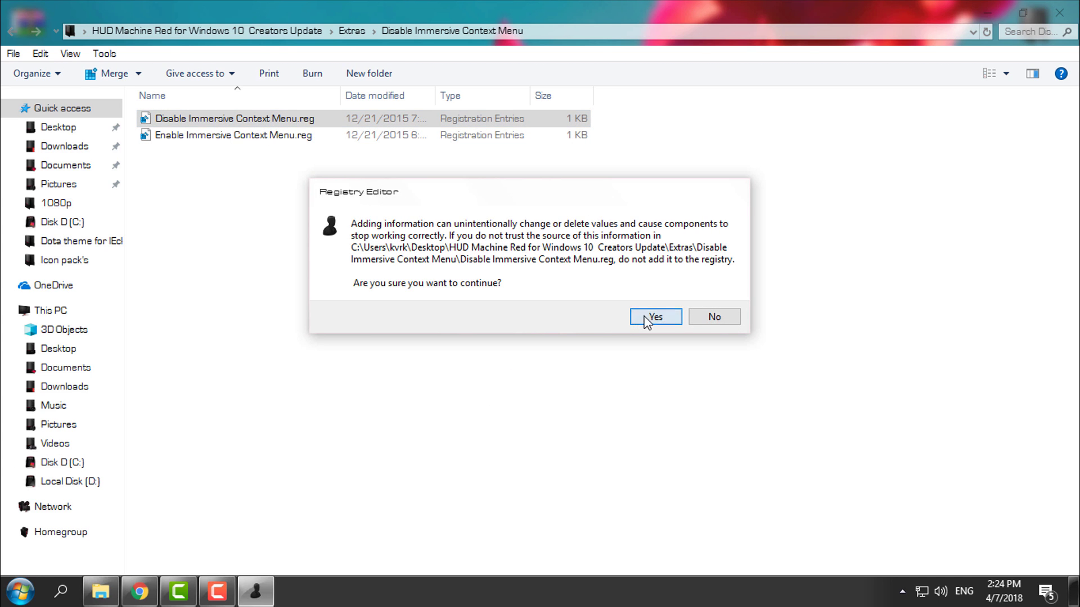
left_click(654, 317)
left_click(705, 298)
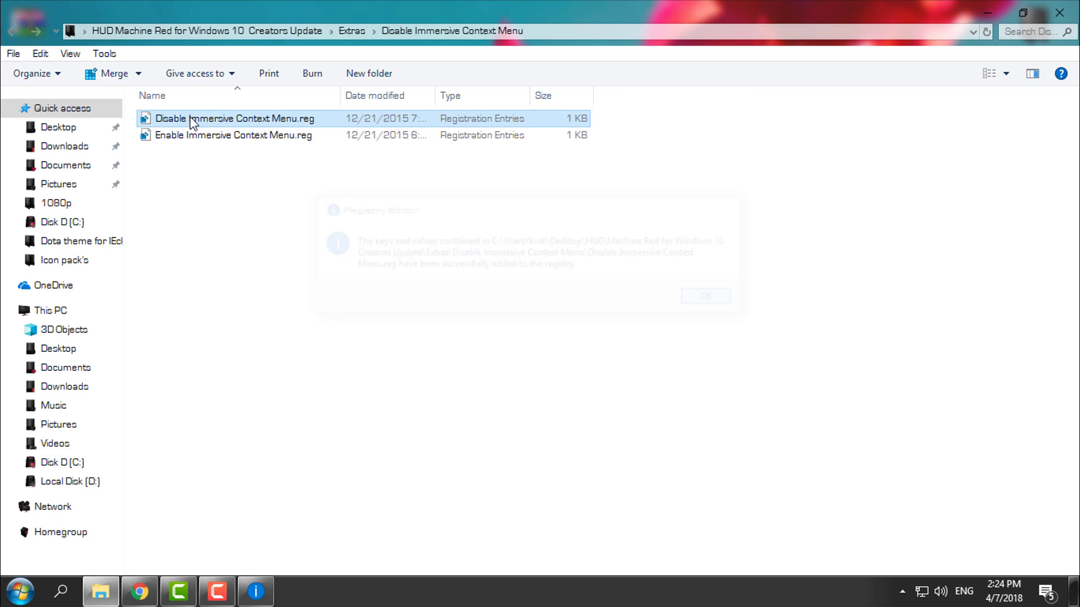
left_click(11, 31)
- Browse the Icons clear cache, Remove Default Color and System Clock folders, returning to Extras each time
double_click(189, 171)
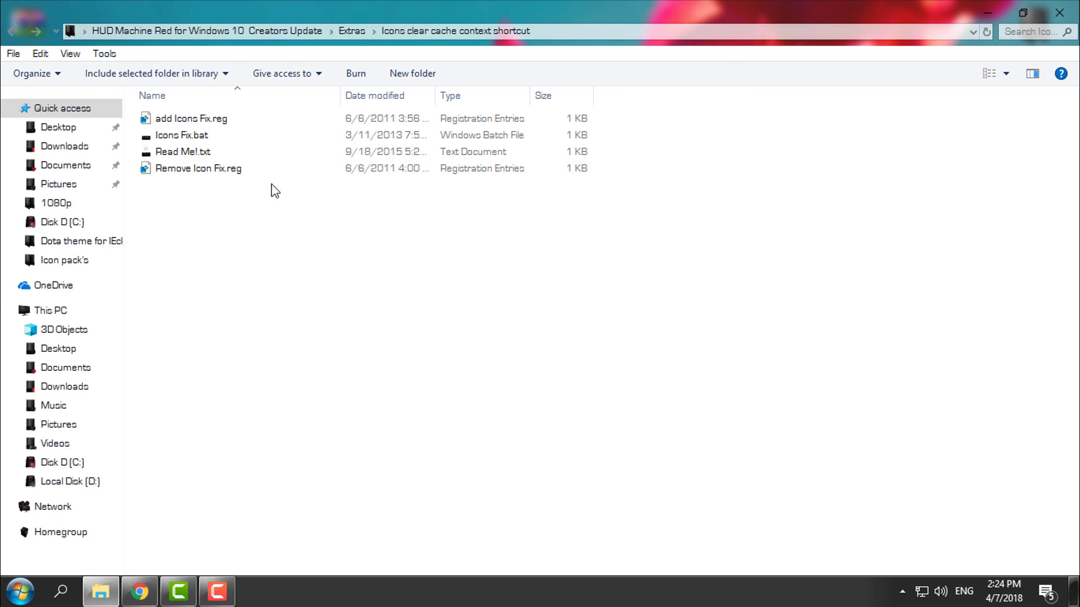
left_click(11, 32)
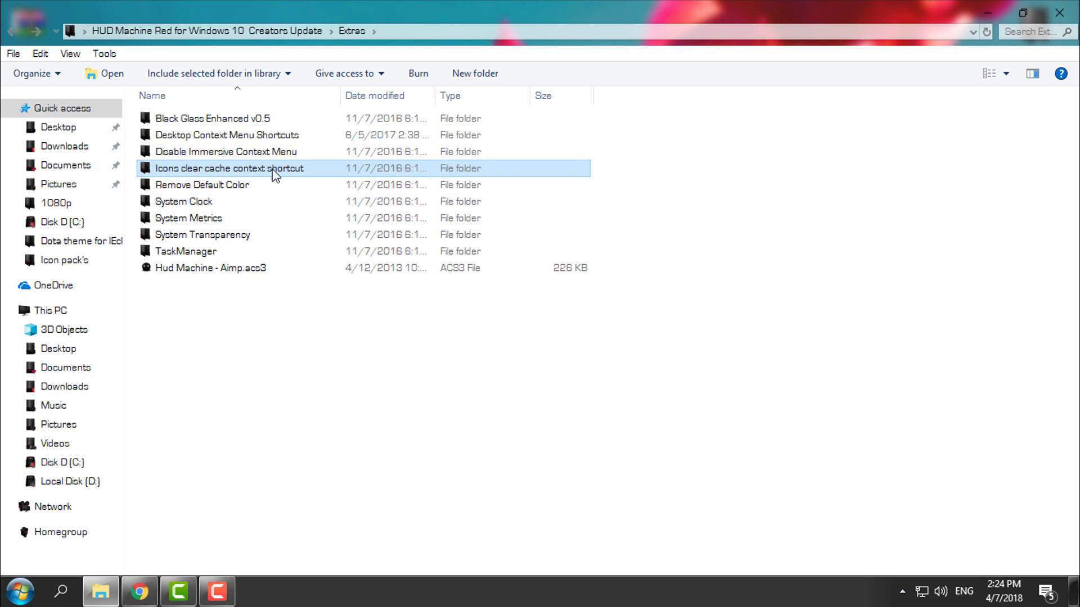
double_click(225, 187)
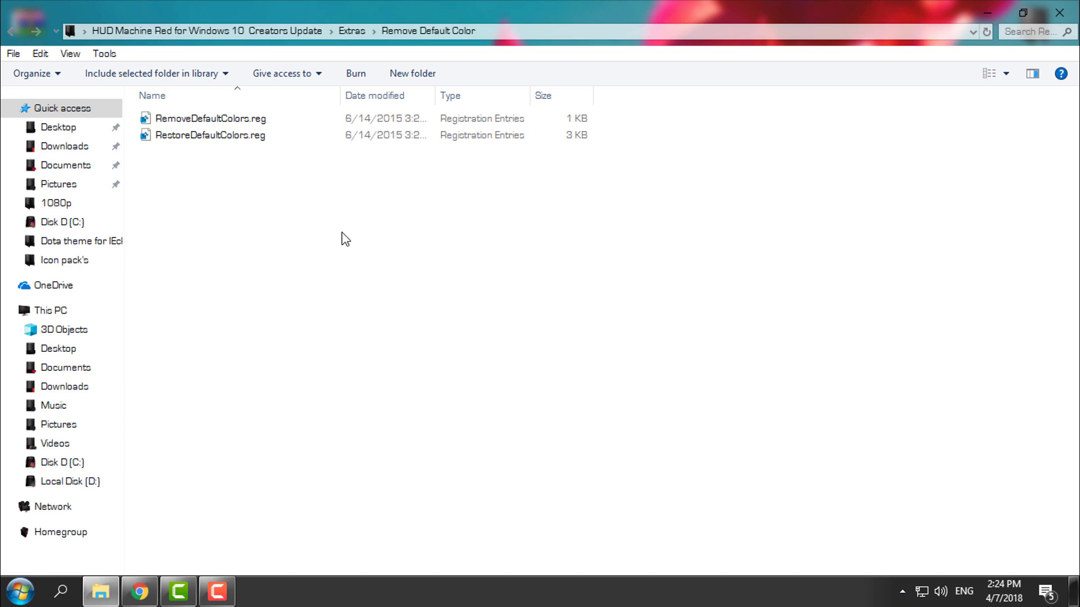
left_click(7, 26)
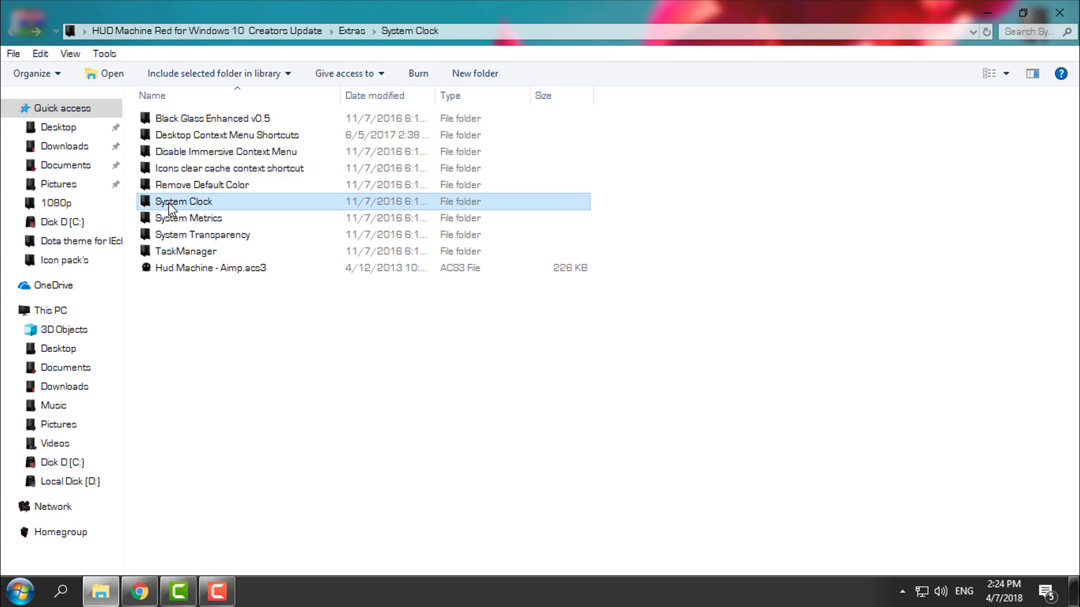
double_click(172, 205)
left_click(12, 33)
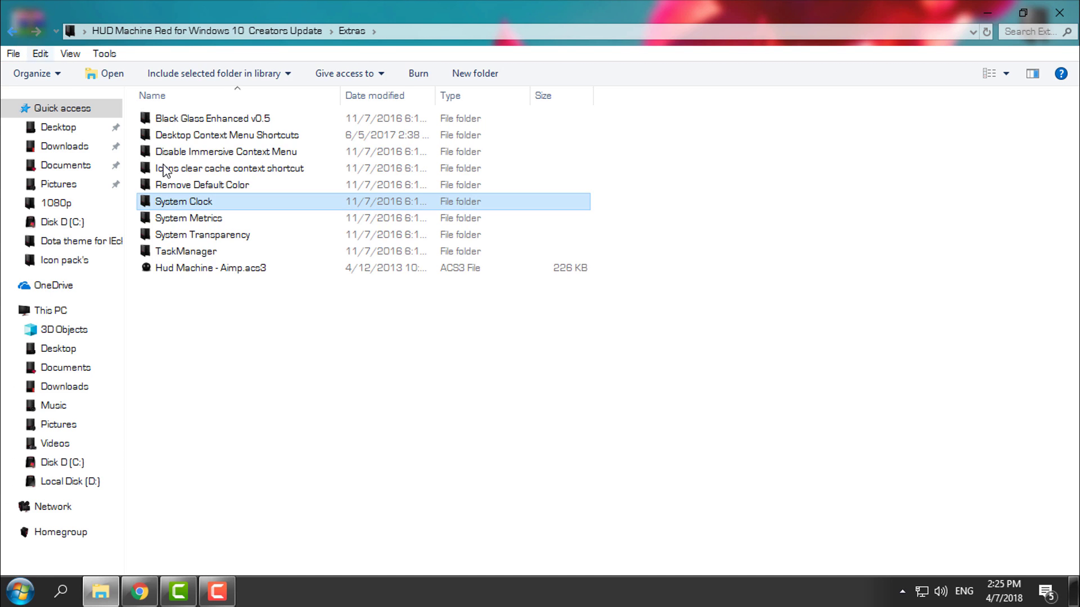
- Merge HUD Machine System Metrics.reg from the System Metrics folder and return to Extras
double_click(219, 218)
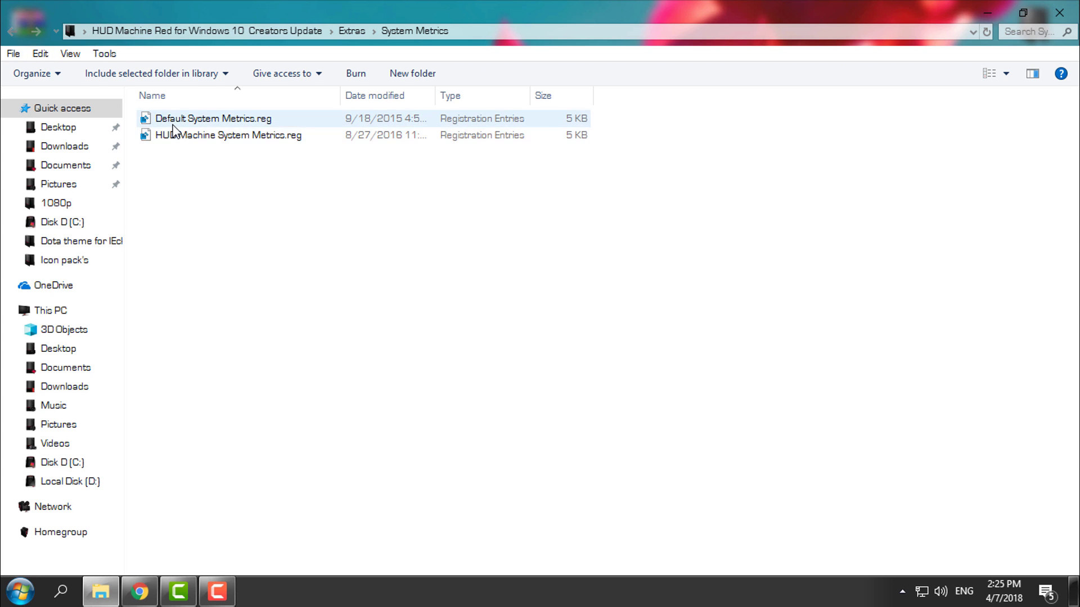
right_click(172, 134)
left_click(204, 144)
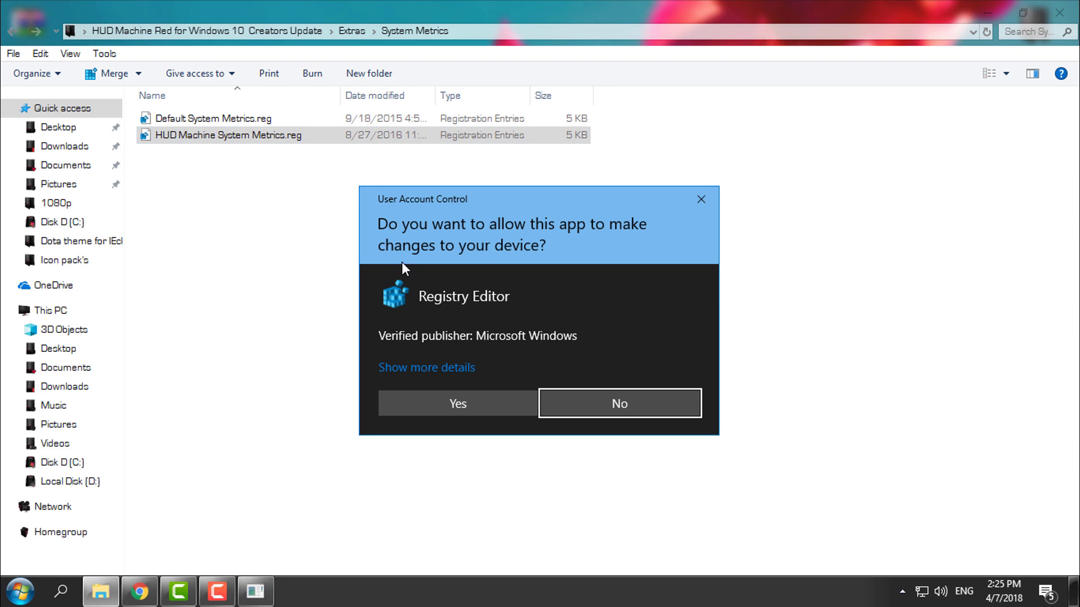
left_click(472, 402)
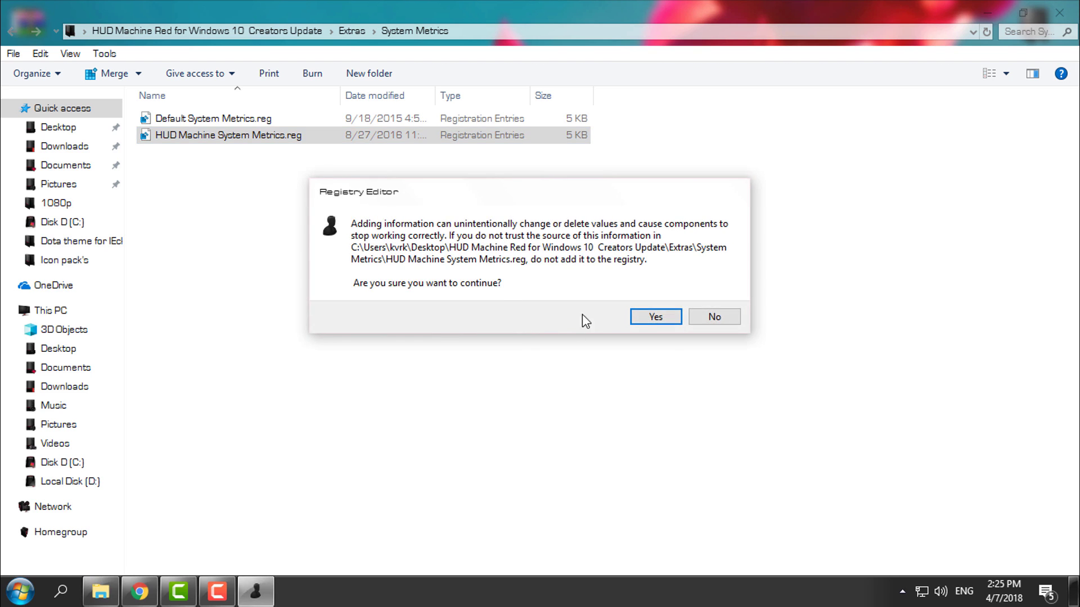
left_click(647, 312)
key("Return")
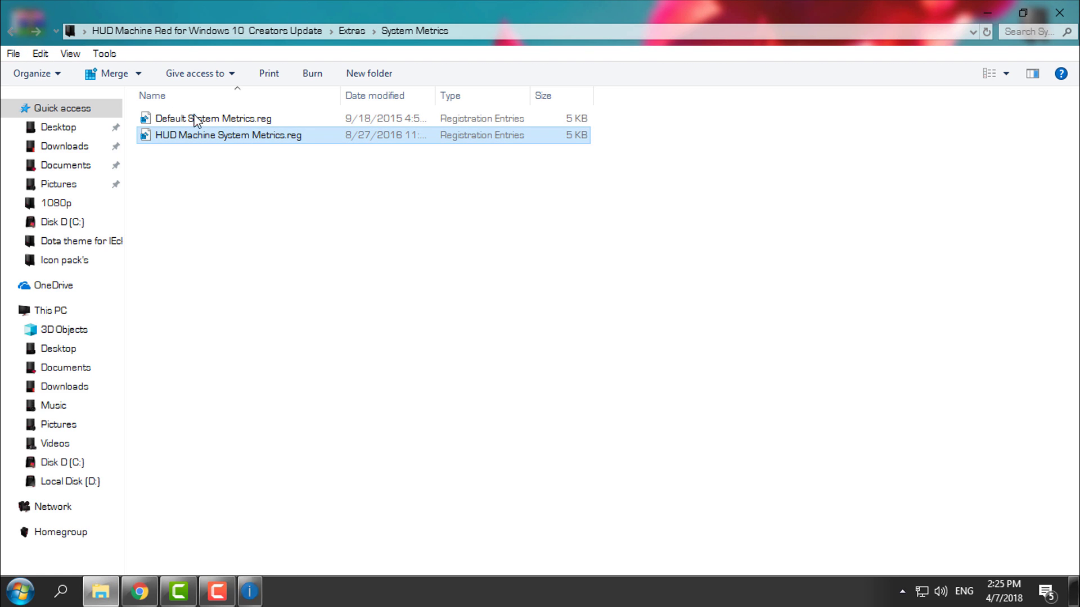
left_click(12, 31)
- Look inside the System Transparency folder twice, then return to Extras and clear the selection
left_click(236, 237)
double_click(237, 237)
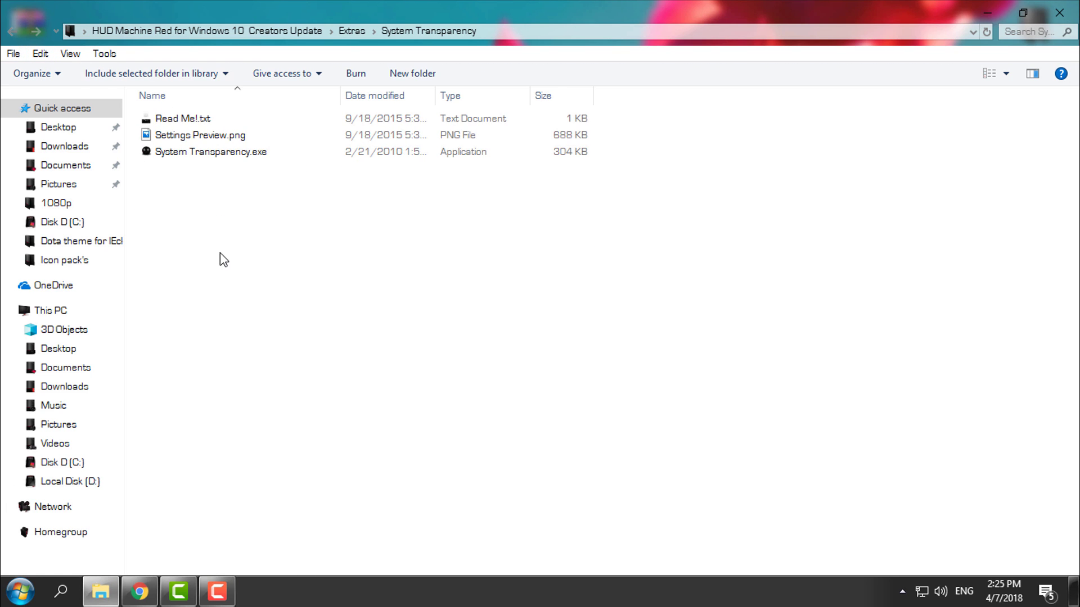
left_click(12, 31)
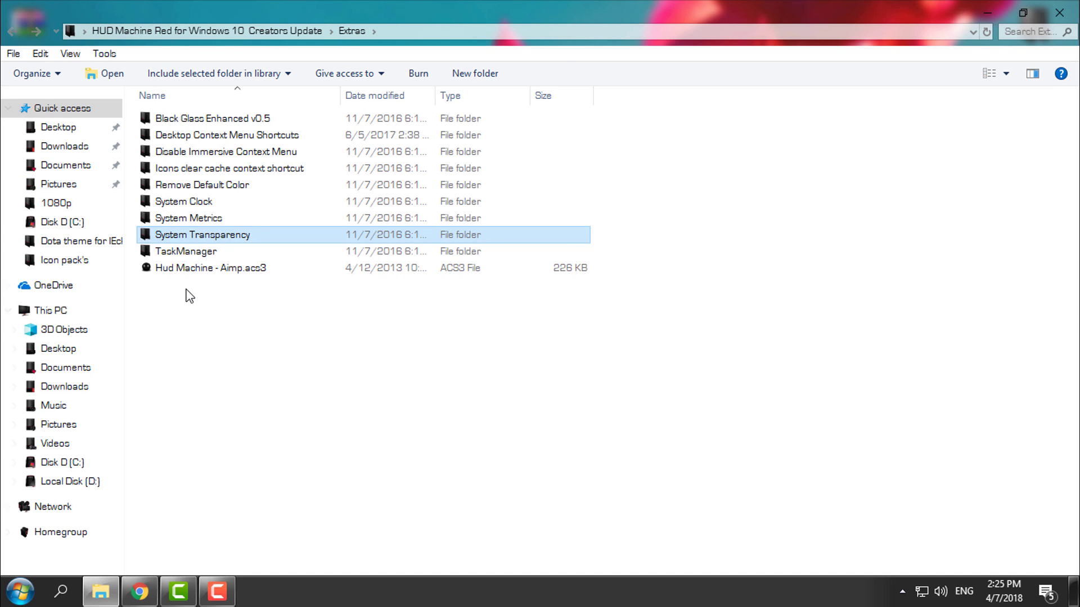
double_click(193, 237)
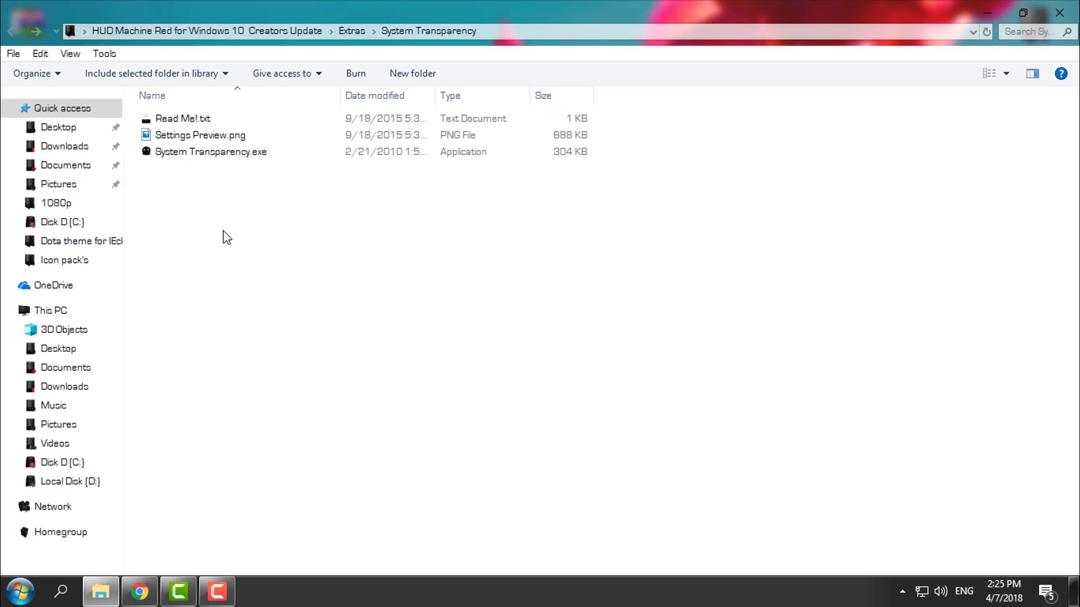
left_click(12, 31)
left_click(438, 384)
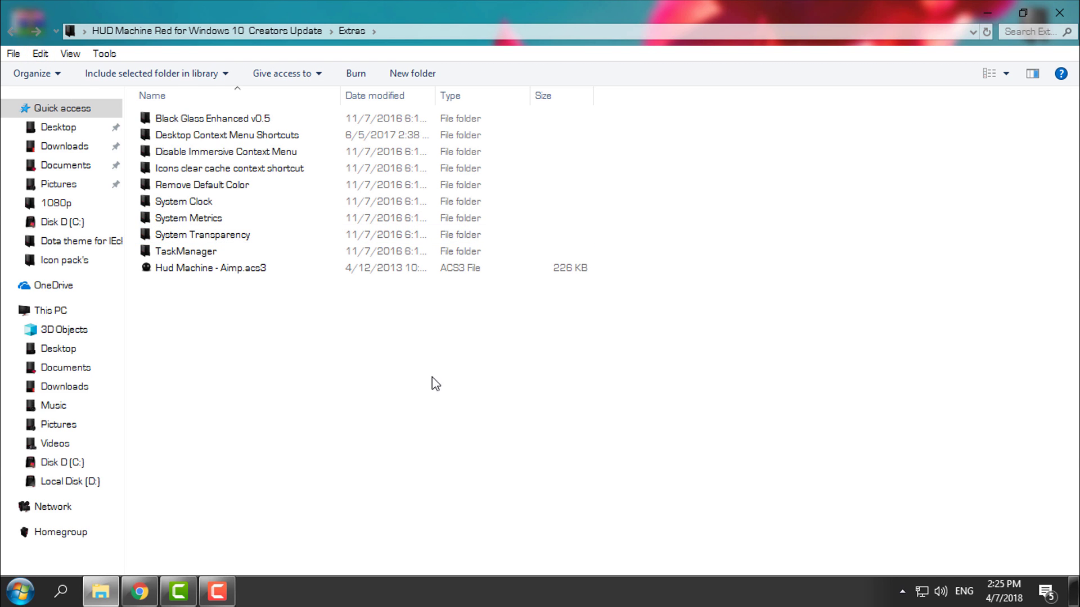
- Maximize the window and move from Extras back to the theme pack's main folder
left_click_drag(410, 4, 508, 188)
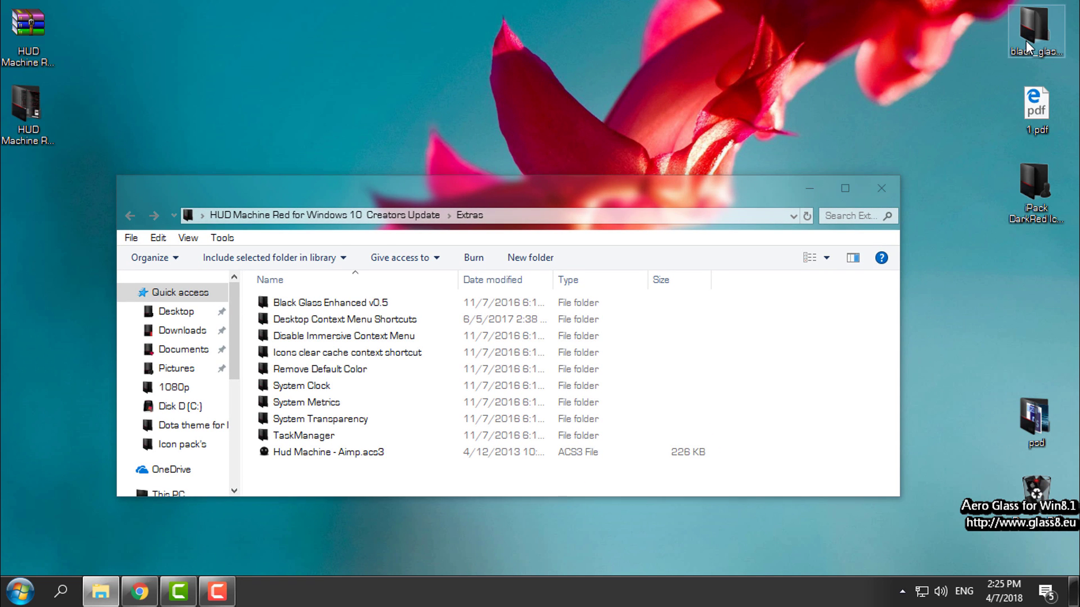
left_click(847, 190)
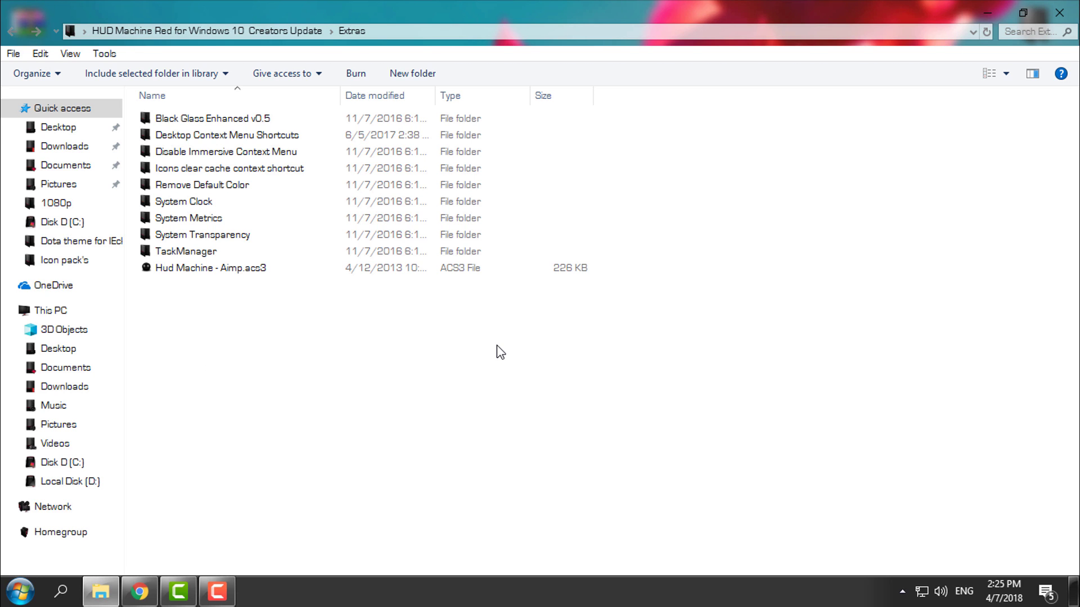
left_click(11, 31)
double_click(171, 119)
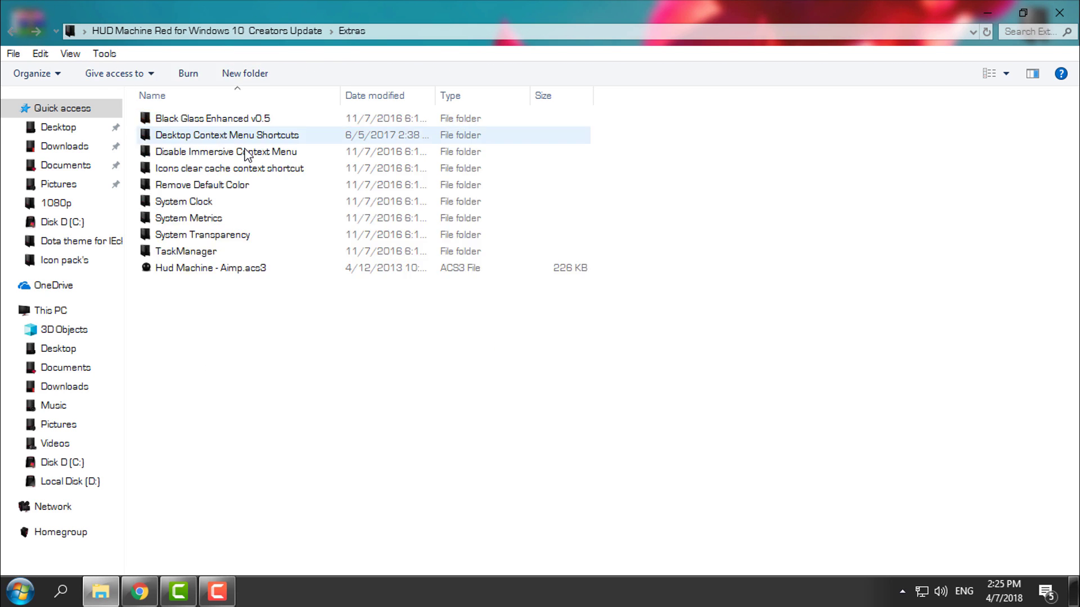
left_click(223, 270)
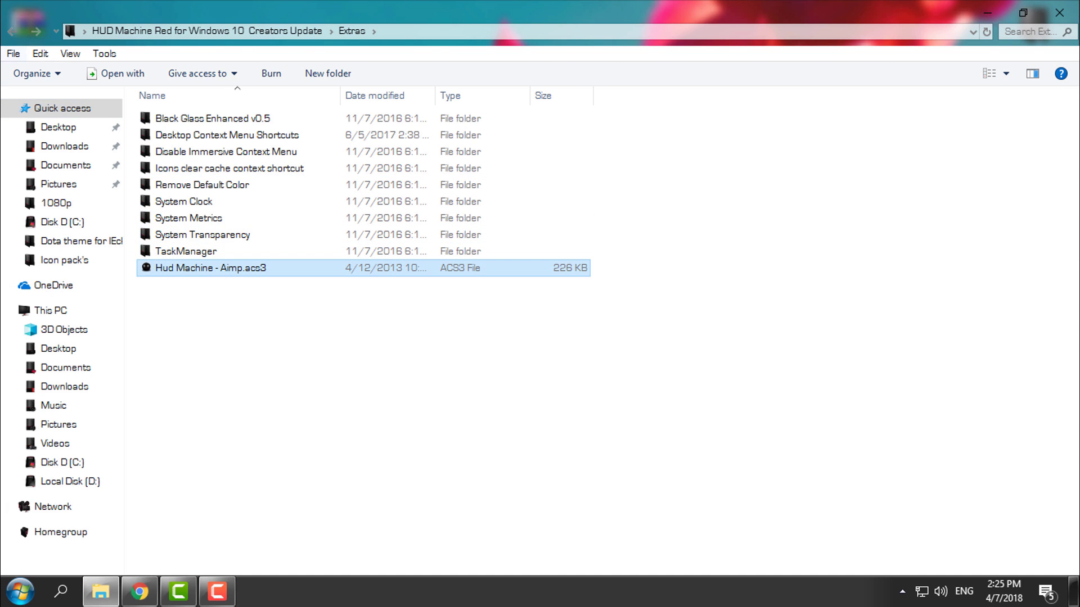
left_click(11, 31)
double_click(160, 119)
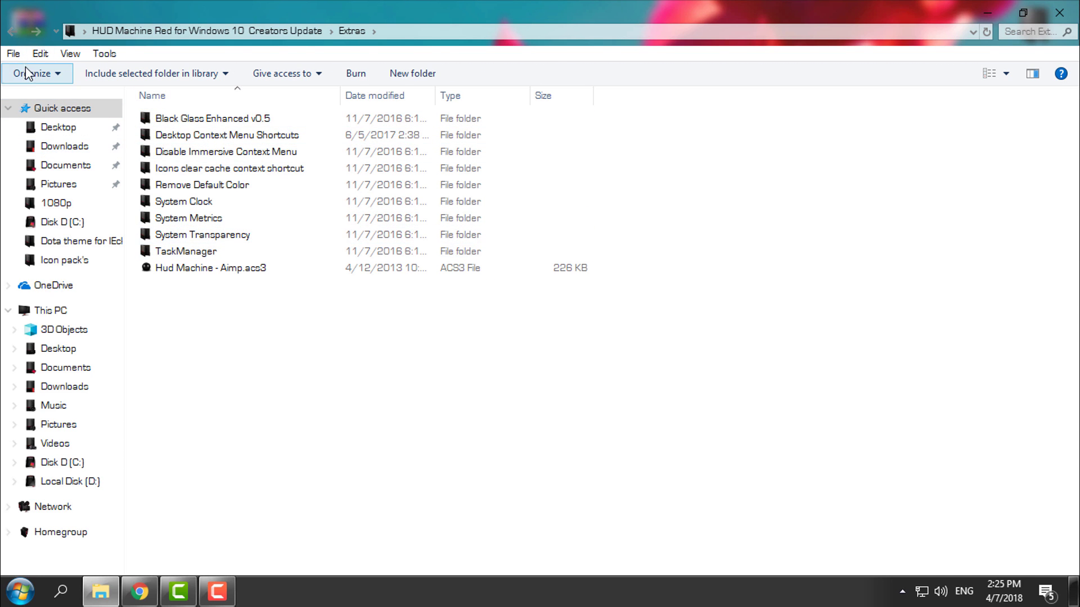
left_click(11, 31)
- In the Theme folder, copy the HUD Machine Red folder together with its .theme files
double_click(168, 135)
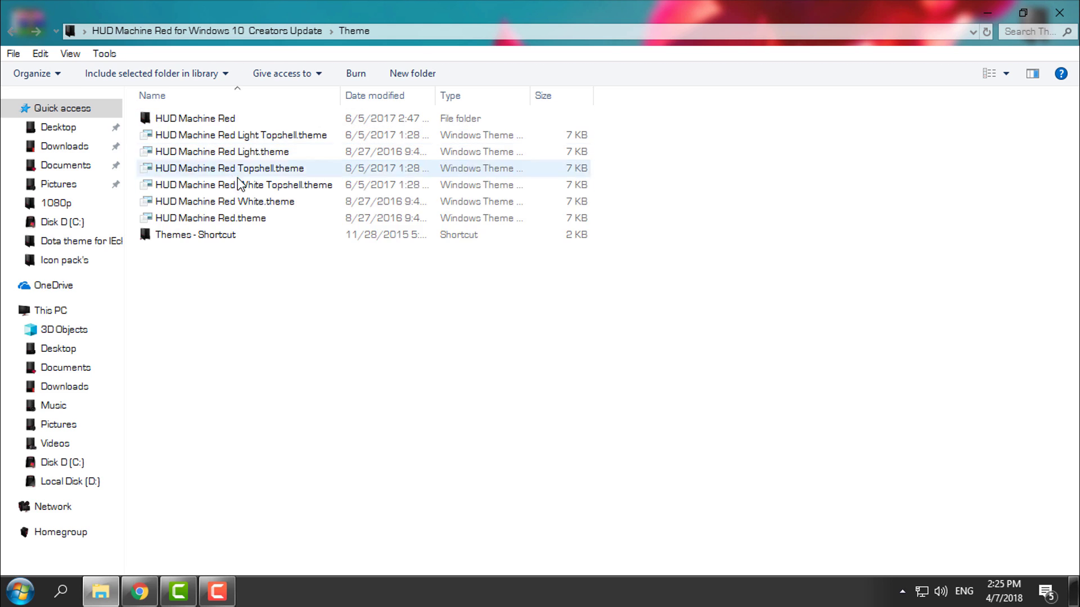
left_click(249, 119)
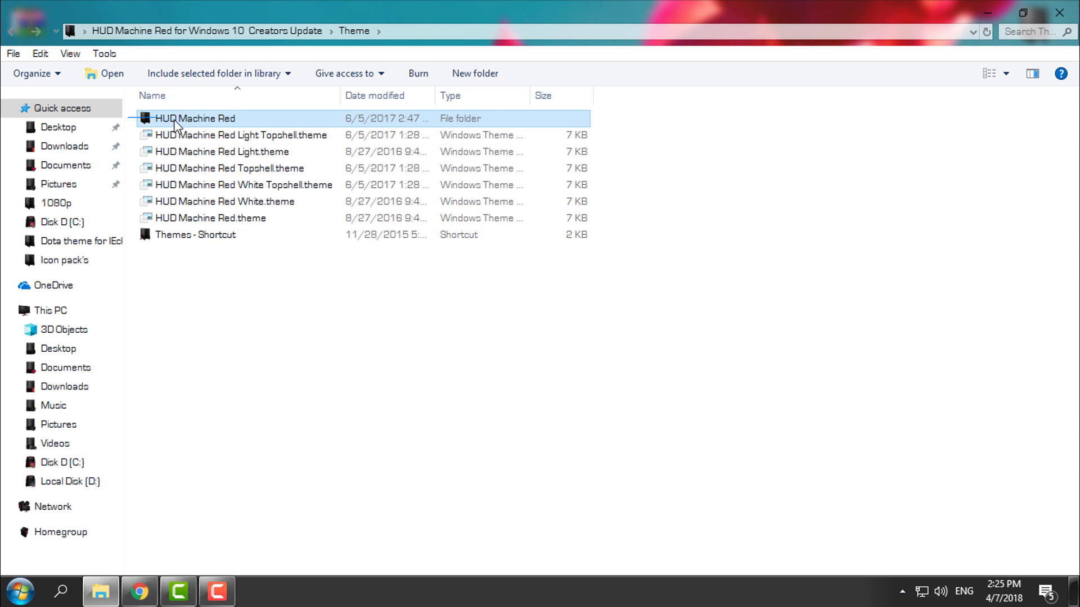
left_click_drag(174, 119, 324, 228)
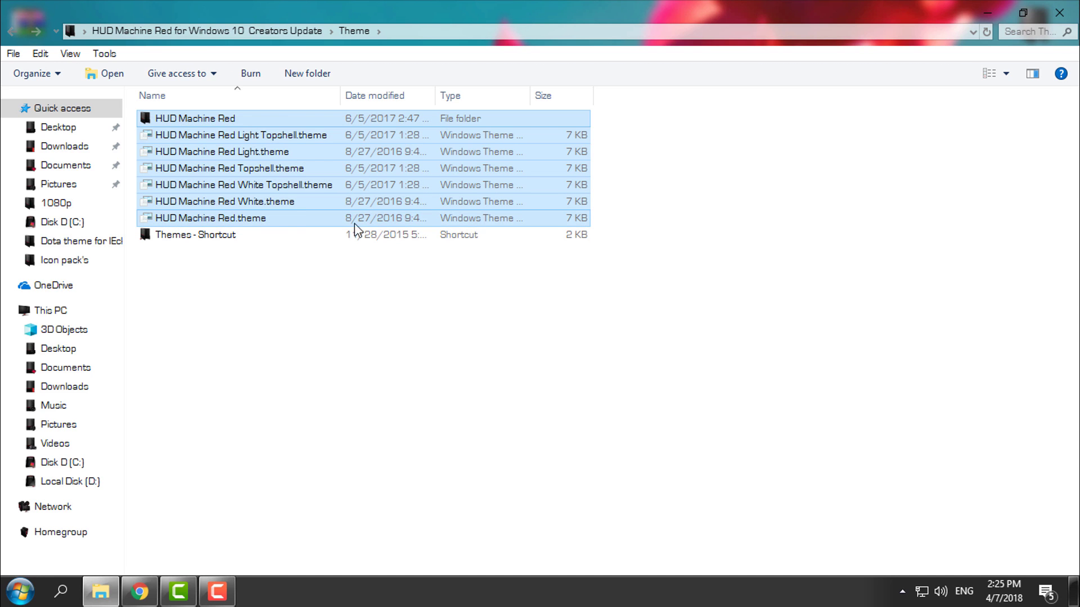
right_click(298, 212)
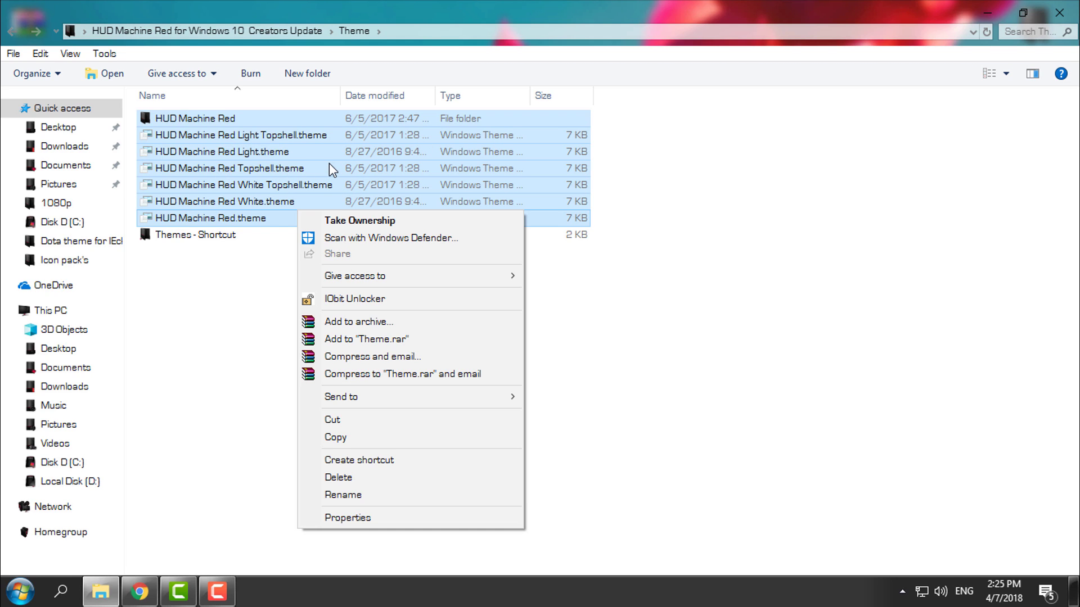
left_click(354, 438)
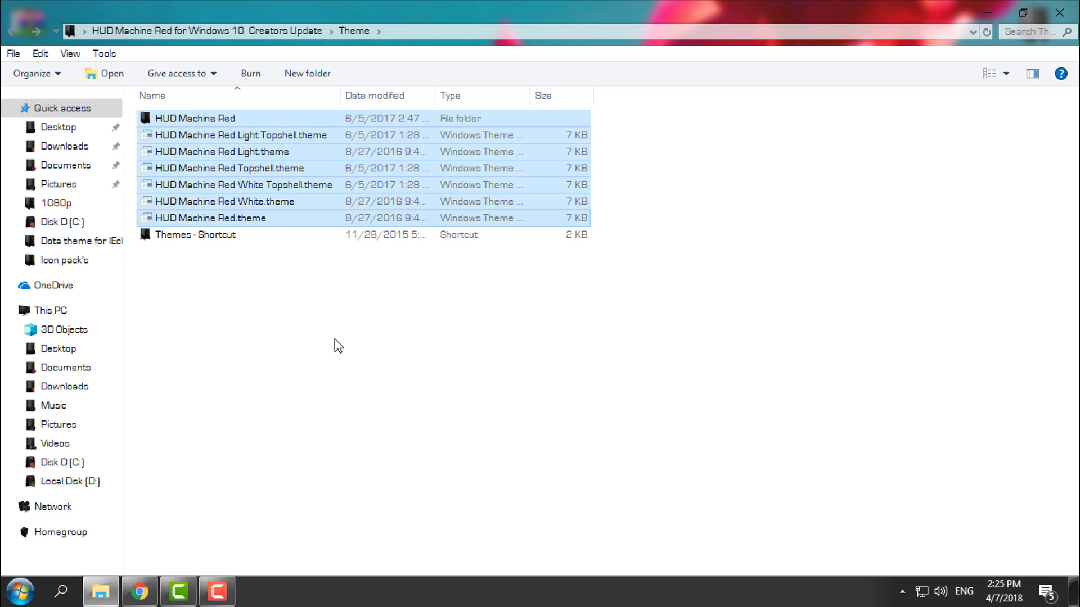
left_click(181, 272)
- Open the Themes shortcut and trace its path from This PC into the Windows folder
double_click(176, 247)
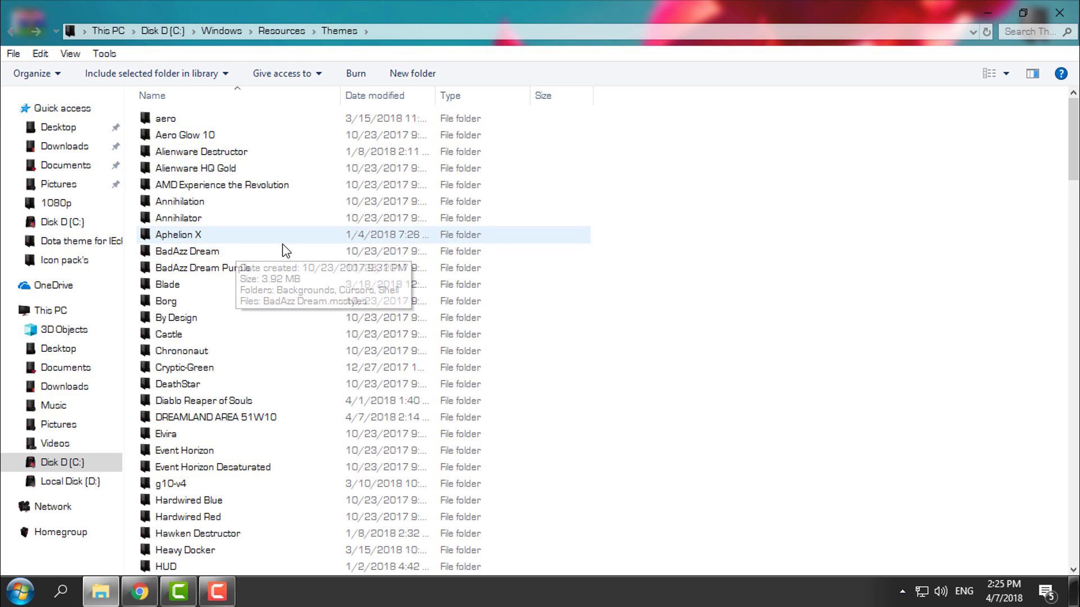
left_click(419, 32)
left_click(118, 31)
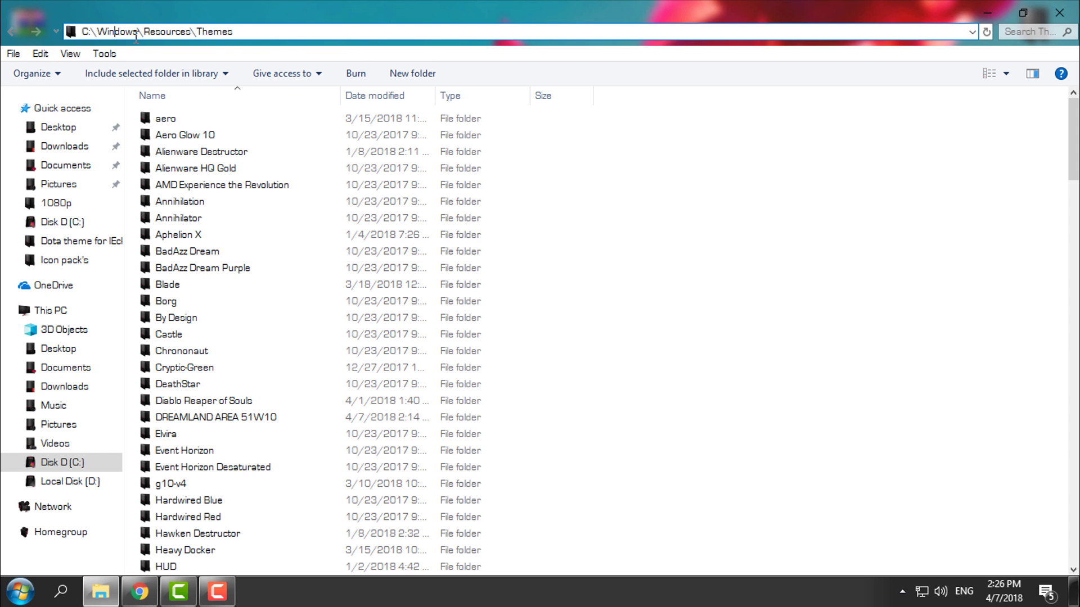
left_click(65, 309)
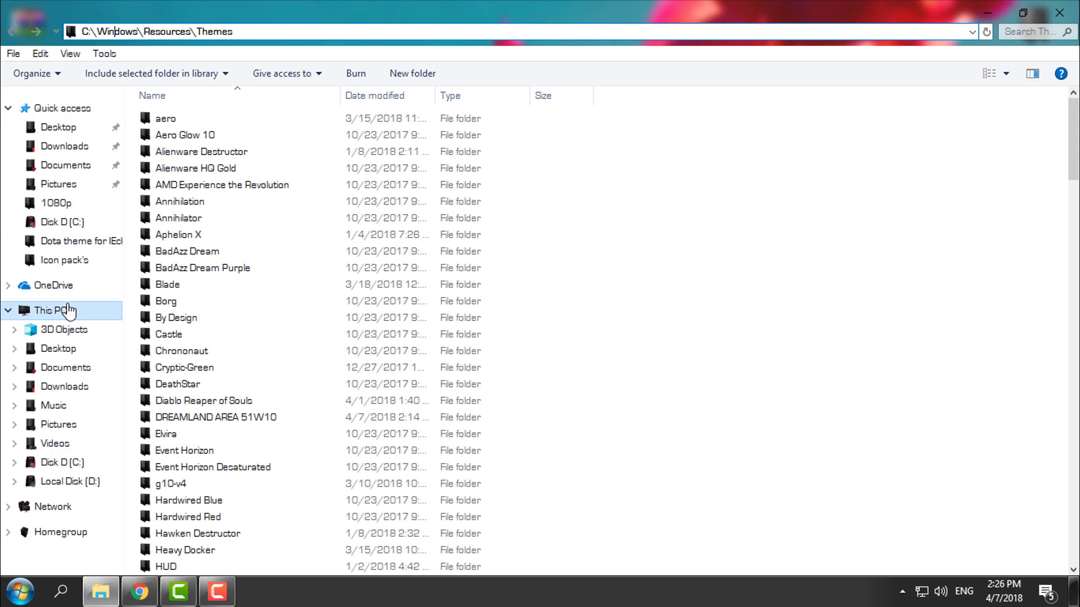
key("Return")
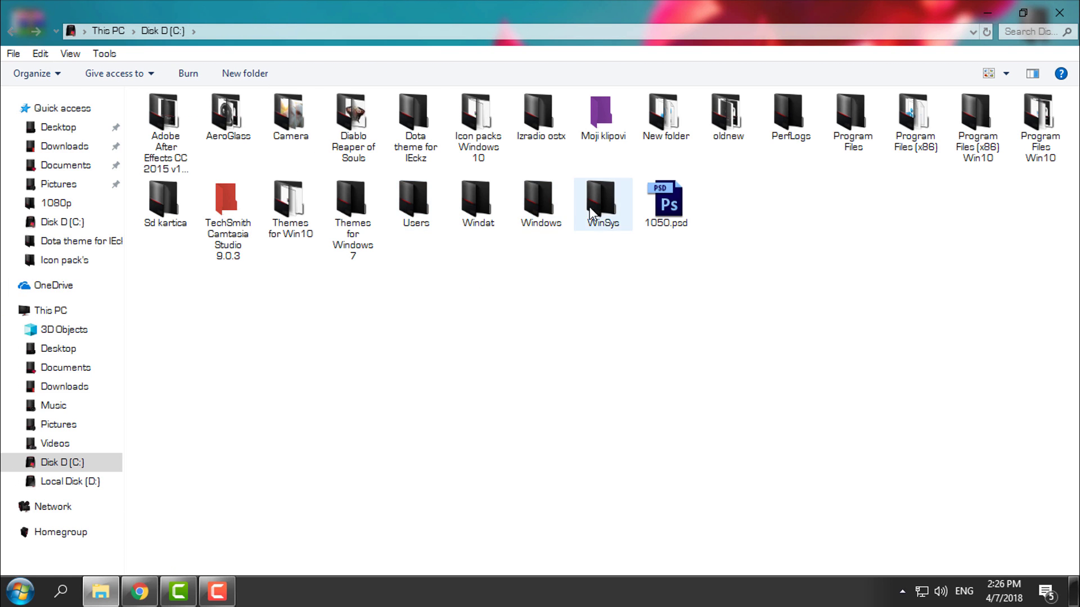
double_click(540, 203)
scroll(225, 141, "down", 15)
- Paste the theme files into C:\Windows\Resources\Themes, granting administrator permission
left_click(181, 161)
double_click(181, 162)
left_click(183, 151)
double_click(183, 151)
right_click(787, 222)
left_click(843, 358)
left_click(532, 224)
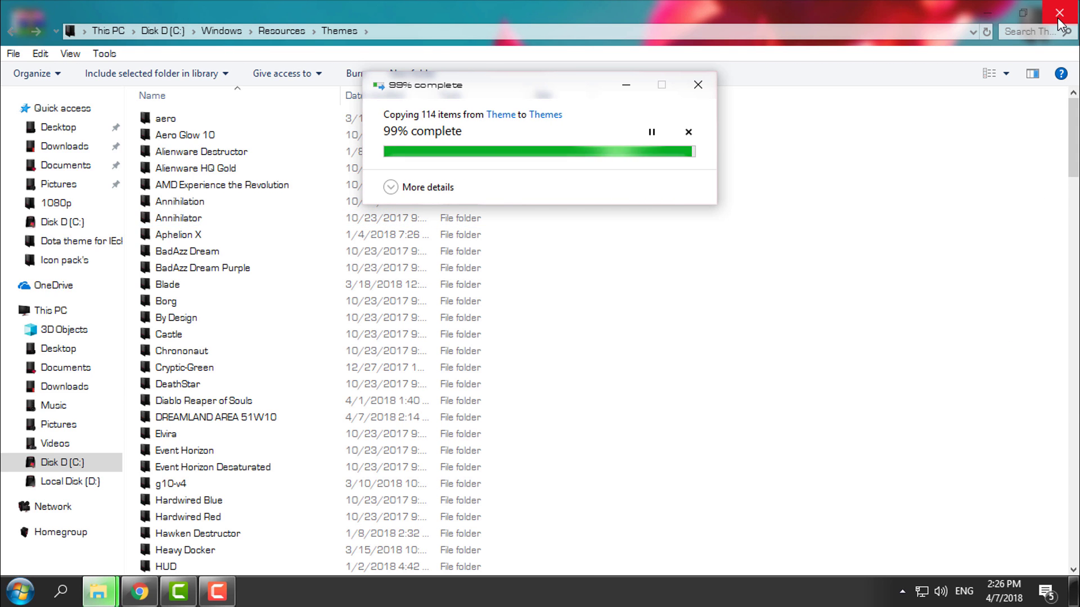
- Bring up the Themes page of Personalization settings from the desktop menu
right_click(565, 199)
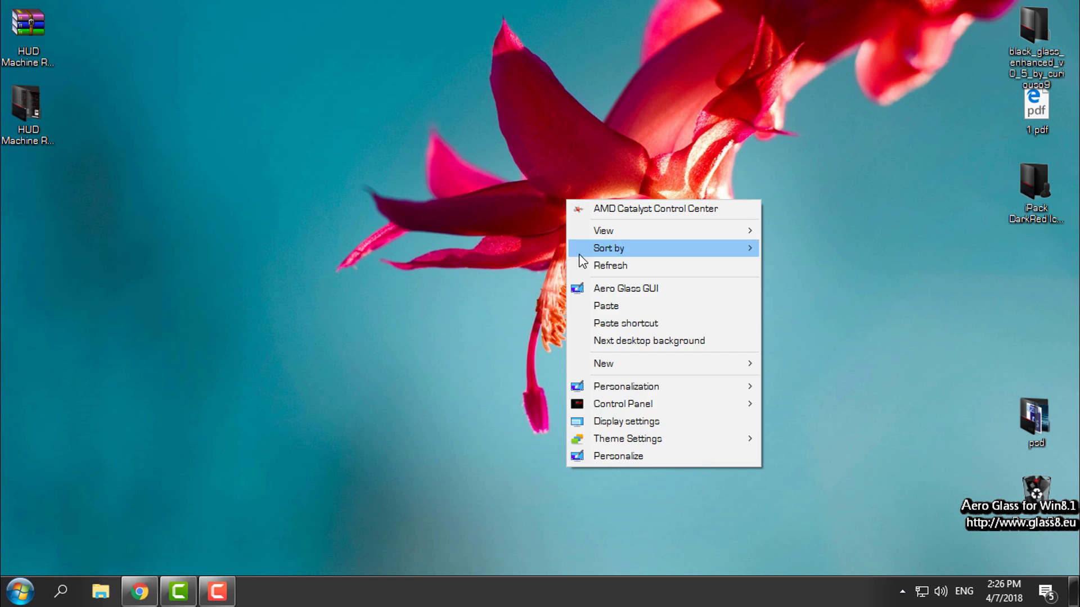
left_click(610, 455)
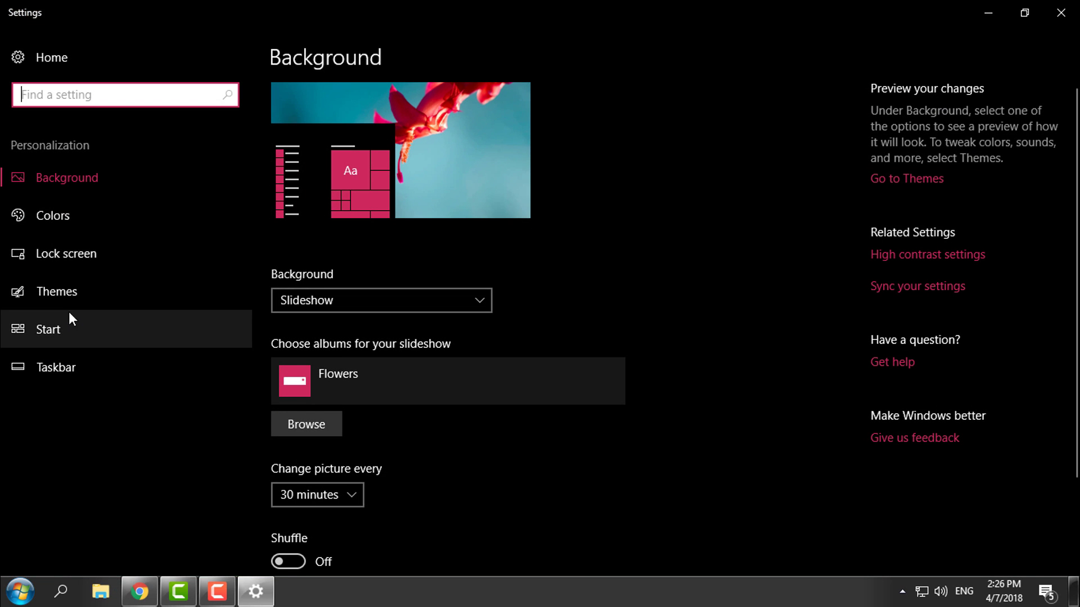
left_click(35, 297)
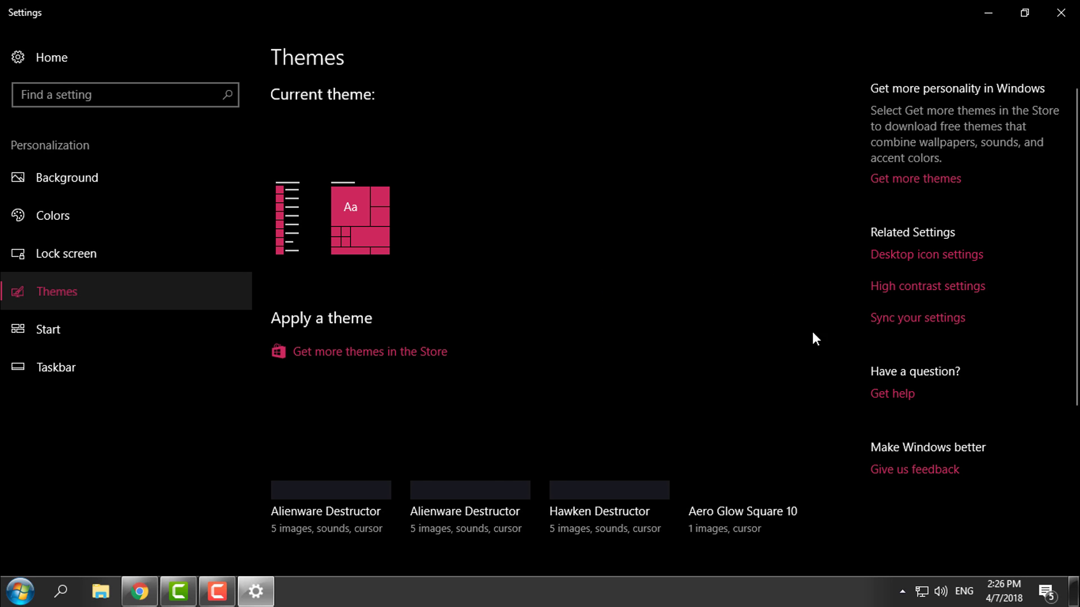
- Scroll the theme grid to locate the HUD Machine Red Light Topshell theme
scroll(657, 373, "down", 2)
scroll(658, 372, "down", 2)
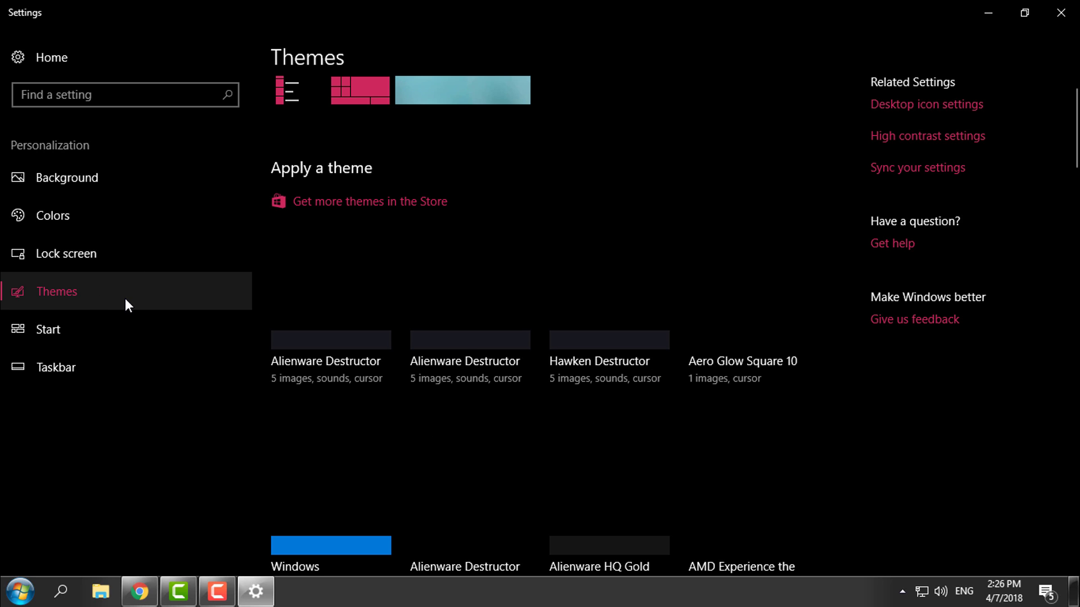
scroll(701, 386, "down", 3)
scroll(701, 386, "down", 5)
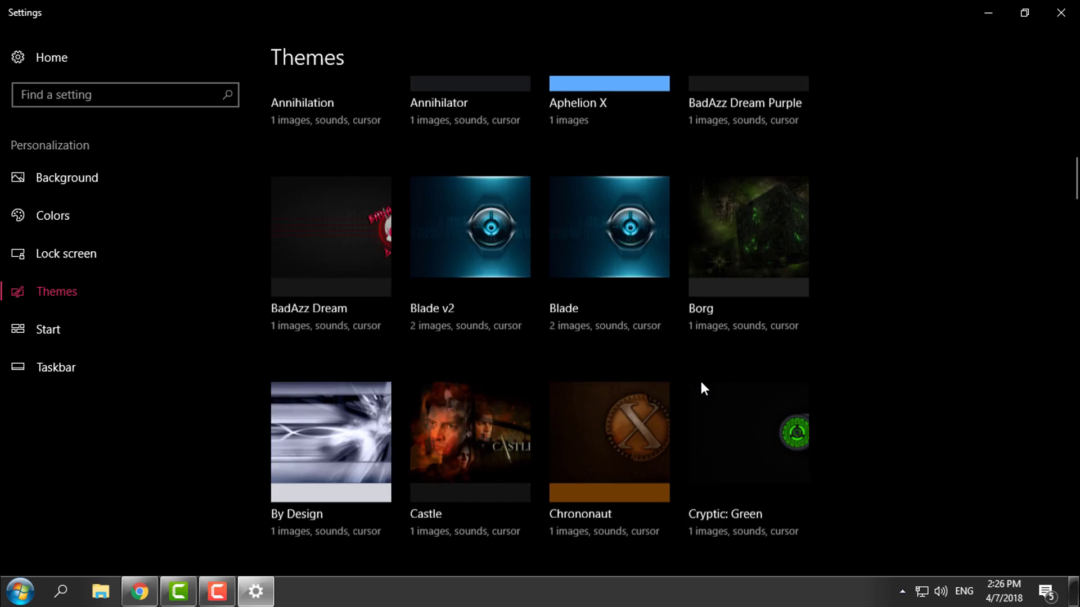
scroll(700, 385, "up", 5)
scroll(699, 388, "up", 5)
scroll(697, 388, "down", 3)
scroll(722, 400, "down", 8)
scroll(723, 417, "down", 5)
scroll(724, 416, "down", 4)
scroll(720, 397, "down", 5)
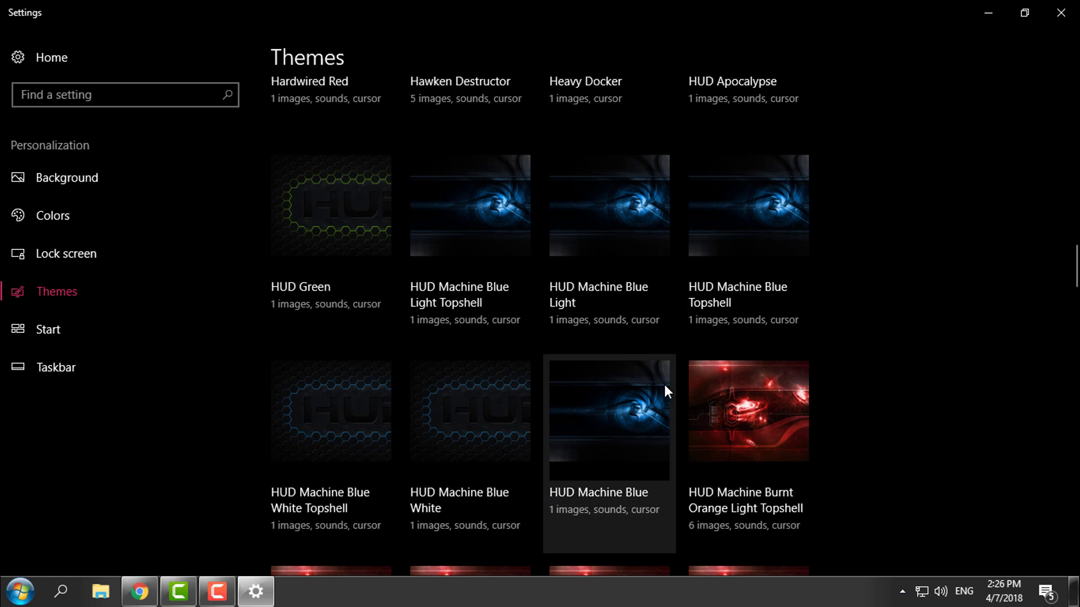
scroll(663, 383, "down", 5)
scroll(667, 375, "down", 2)
scroll(666, 376, "down", 2)
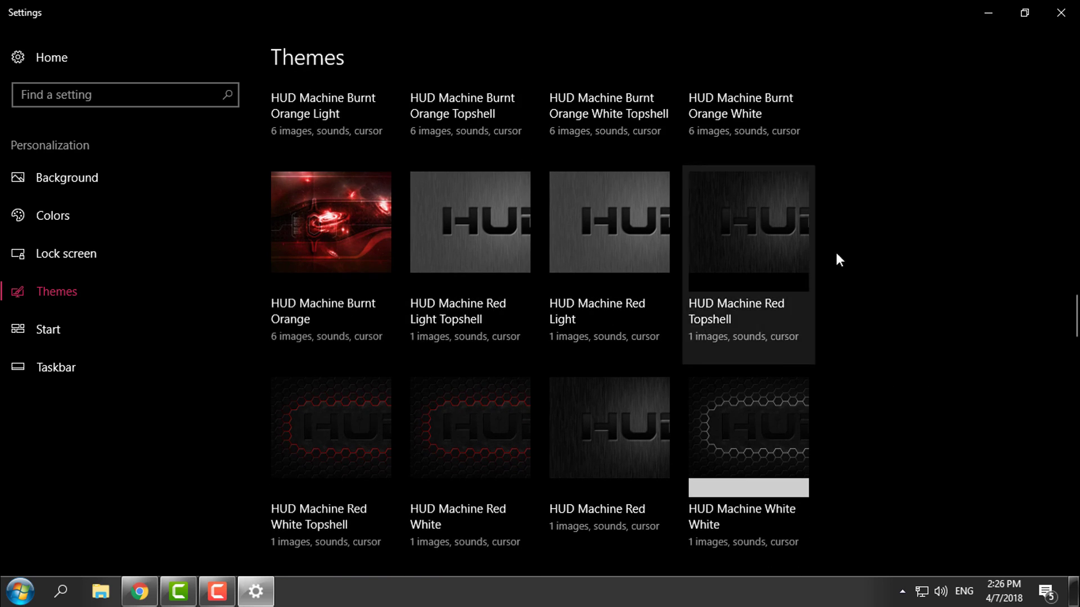
scroll(472, 252, "up", 1)
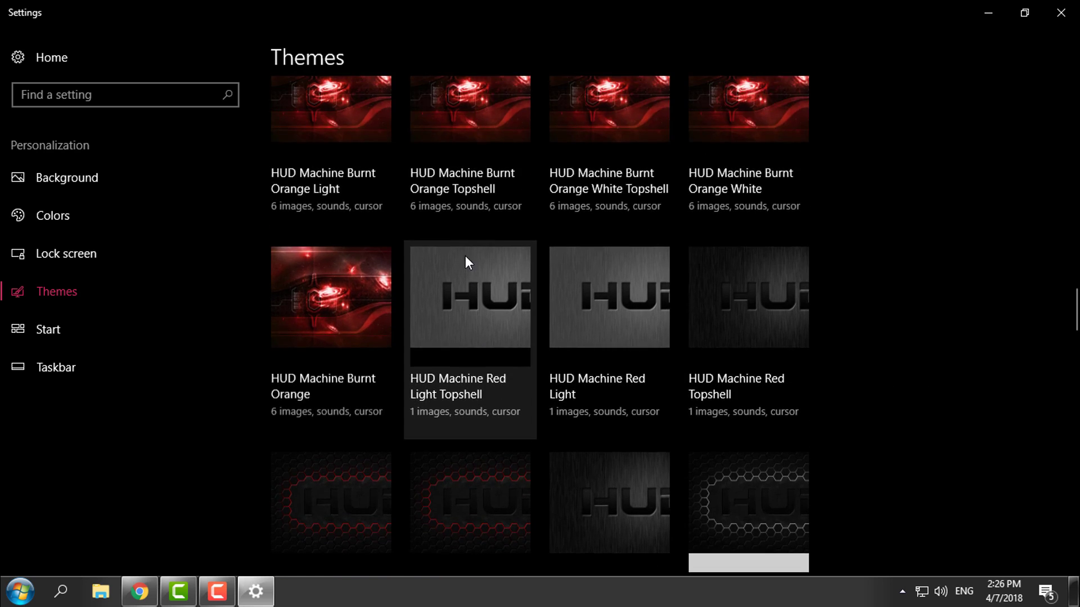
scroll(465, 257, "down", 1)
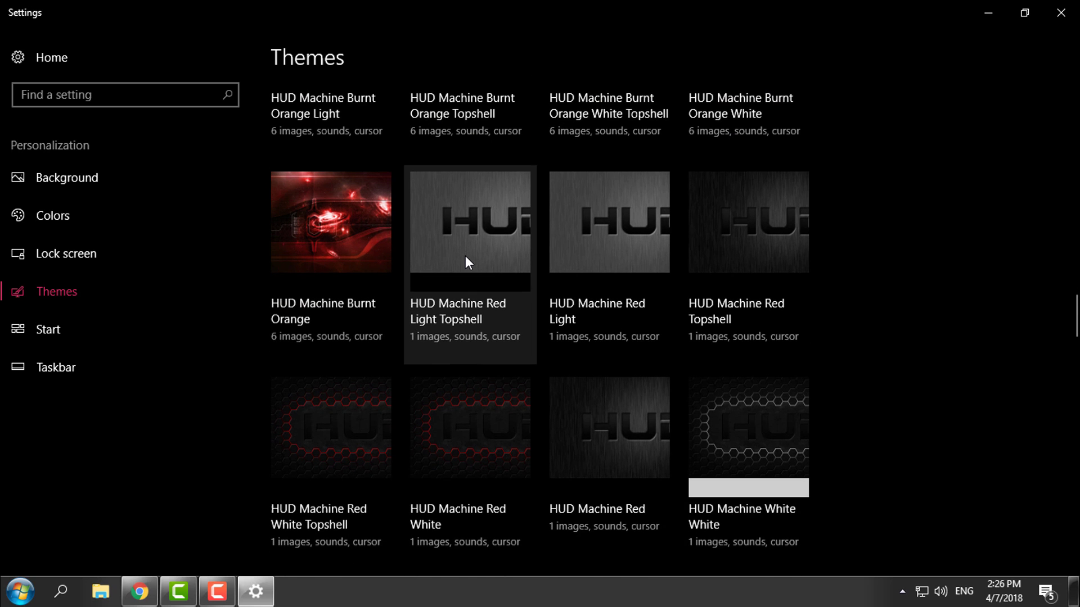
scroll(485, 253, "down", 1)
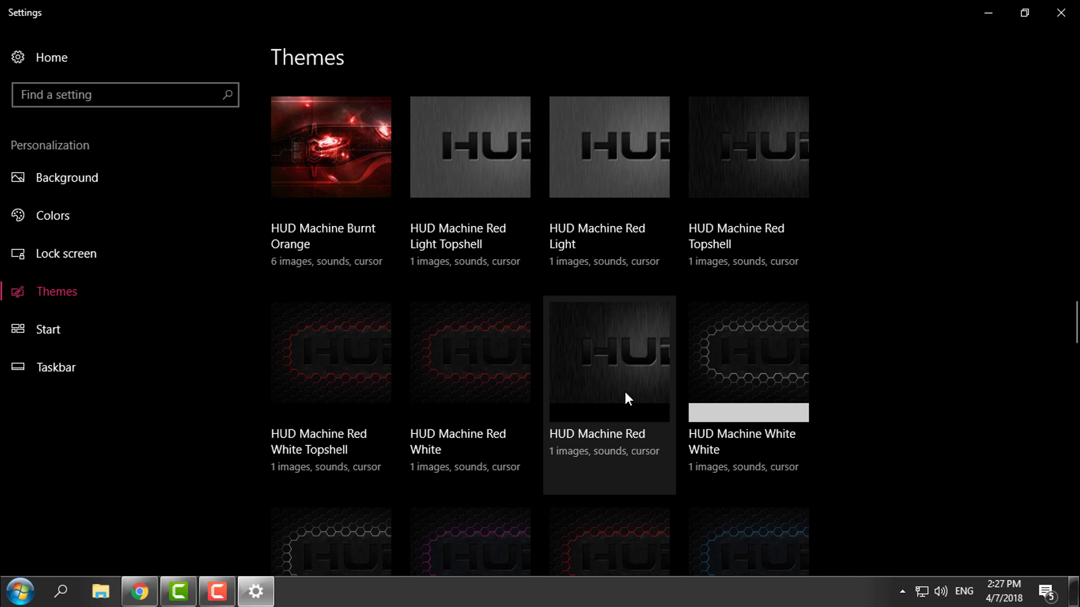
scroll(849, 394, "down", 3)
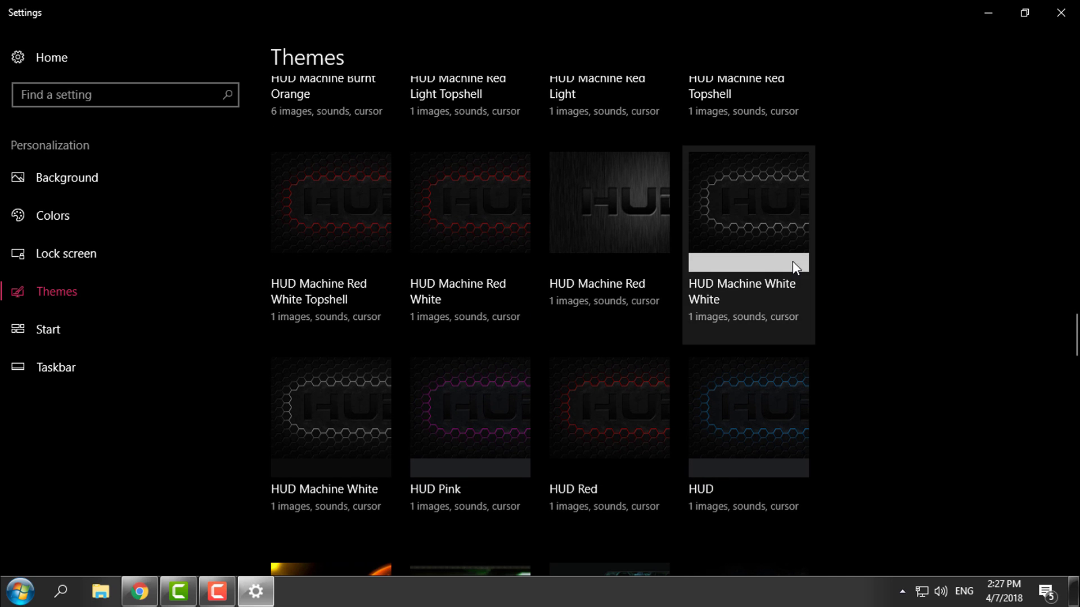
scroll(371, 445, "up", 4)
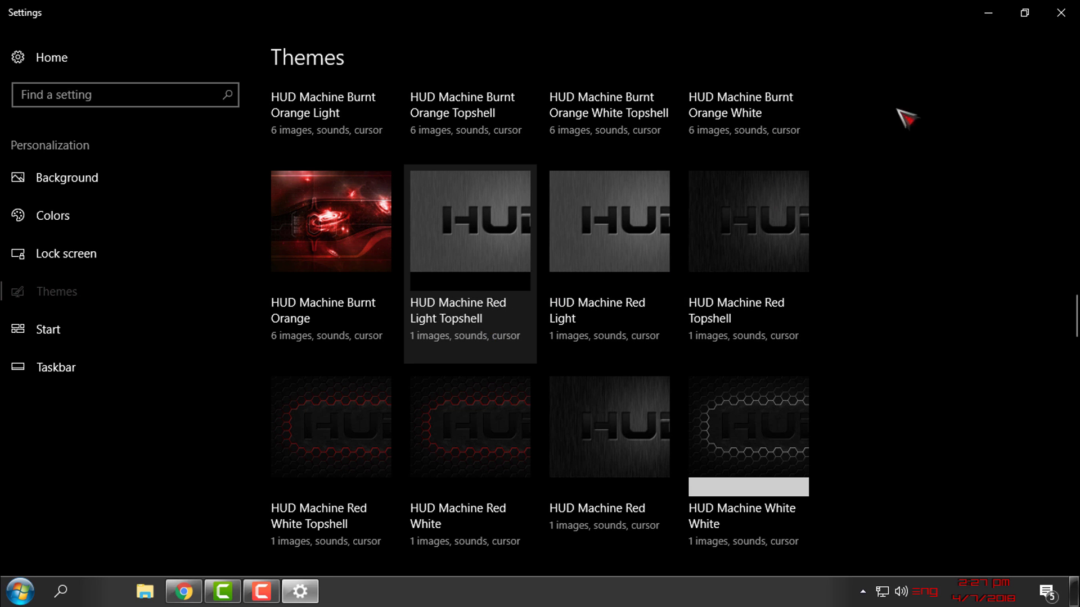
- Minimize Settings and refresh the desktop to show the brushed-metal HUD wallpaper
left_click(987, 13)
right_click(296, 176)
left_click(336, 236)
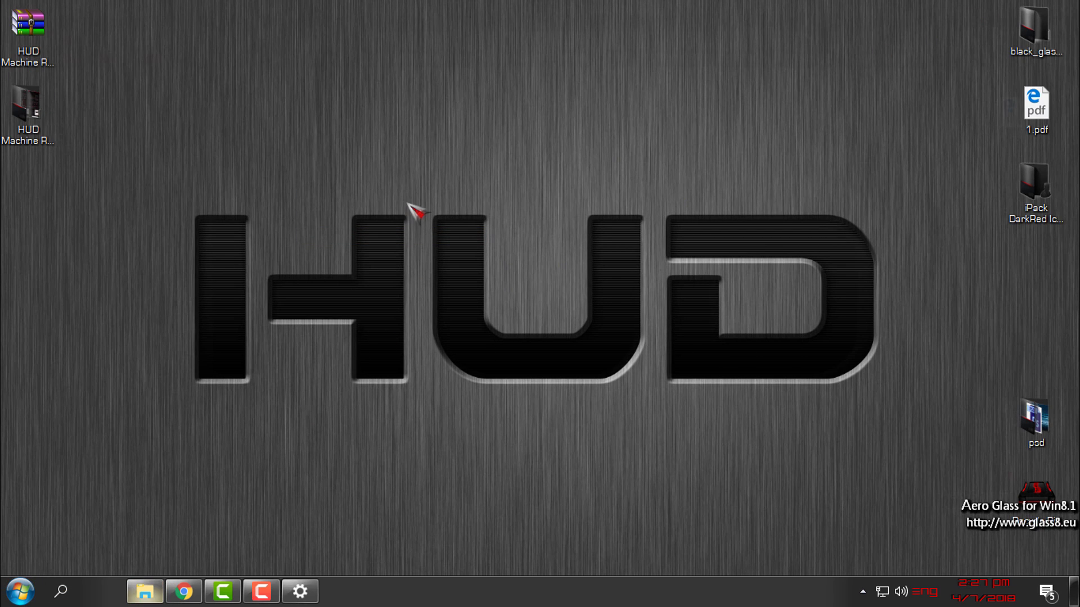
- Check the red HUD styling in a maximized File Explorer on This PC, then close it
key("super+e")
mouse_move(484, 12)
left_mouse_down()
mouse_move(506, 111)
mouse_move(559, 120)
mouse_move(563, 5)
left_mouse_up()
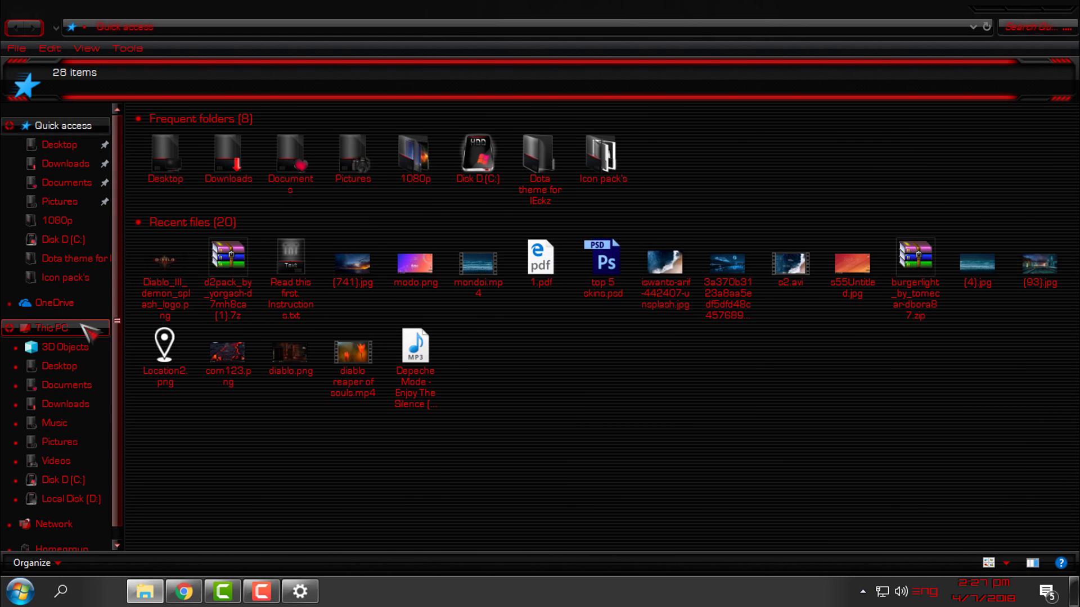
left_click(85, 326)
left_click(1059, 10)
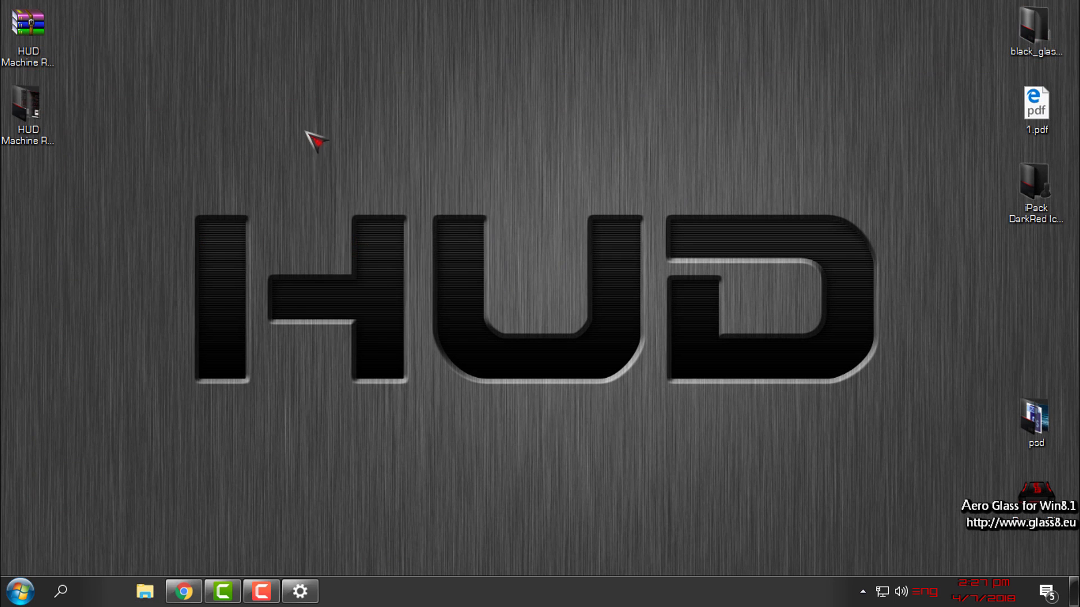
- Refresh the desktop again and bring up the Start menu's right-click configuration option
right_click(308, 137)
left_click(352, 192)
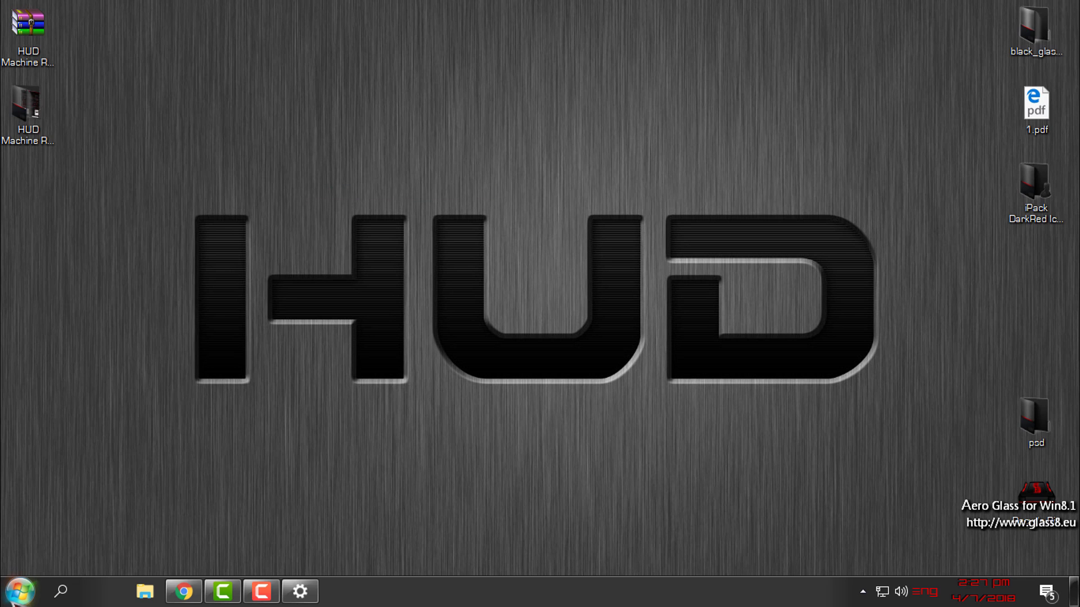
left_click(20, 591)
left_click(403, 84)
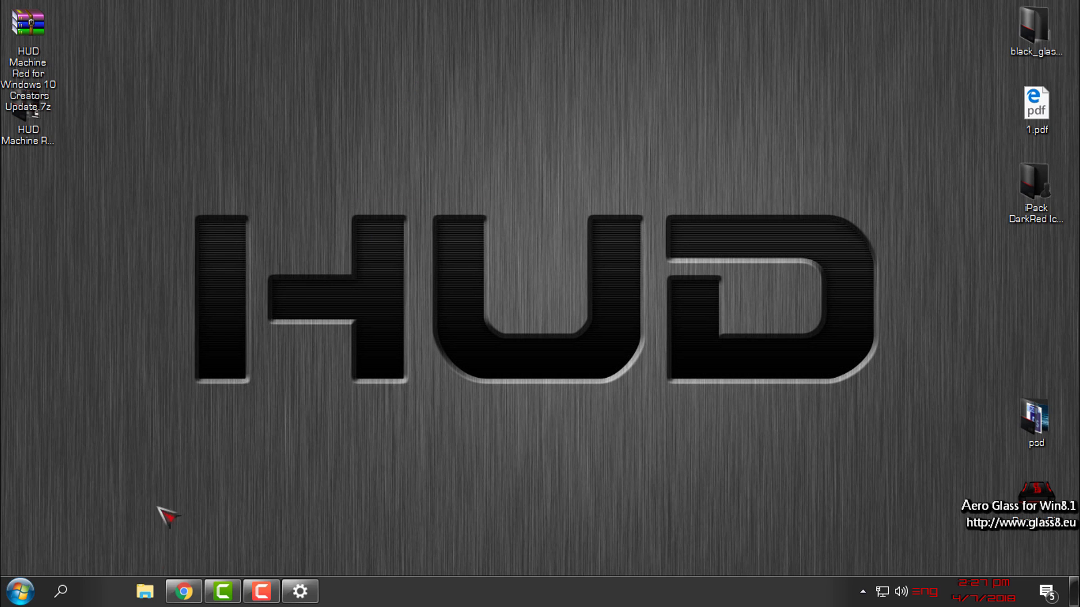
left_click(20, 590)
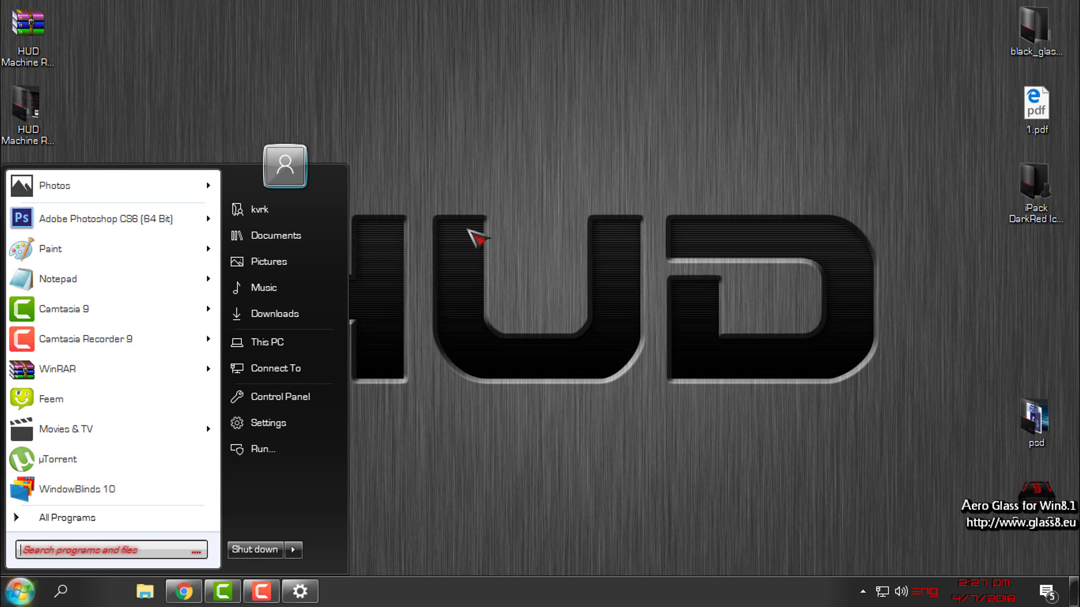
right_click(335, 187)
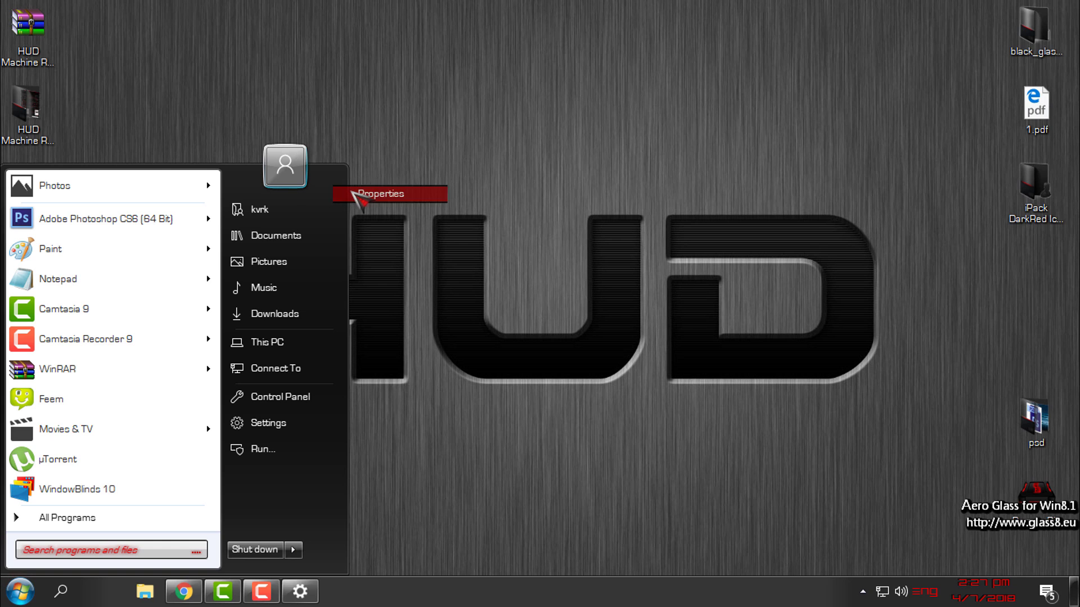
- Open the StartIsBack configuration from the Start menu's right-click Properties option
left_click(355, 195)
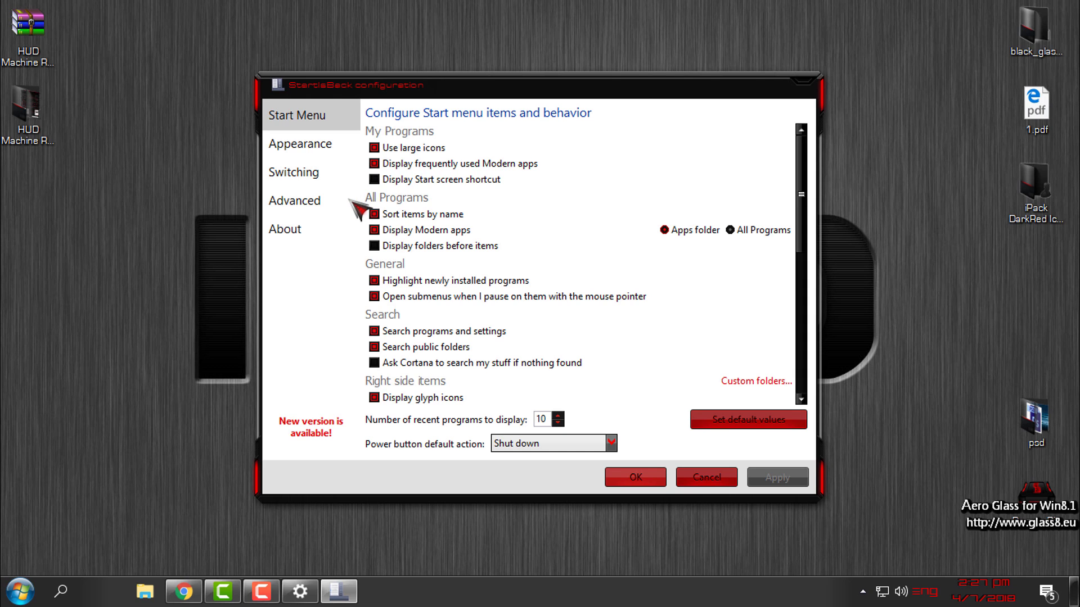
left_click(802, 80)
left_click(35, 587)
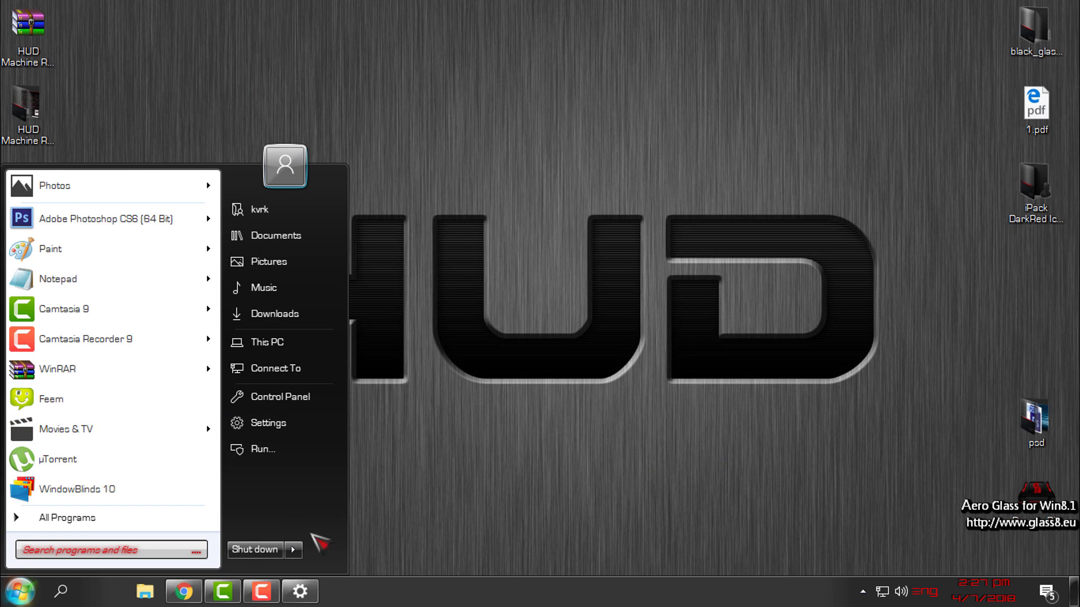
right_click(338, 195)
left_click(360, 205)
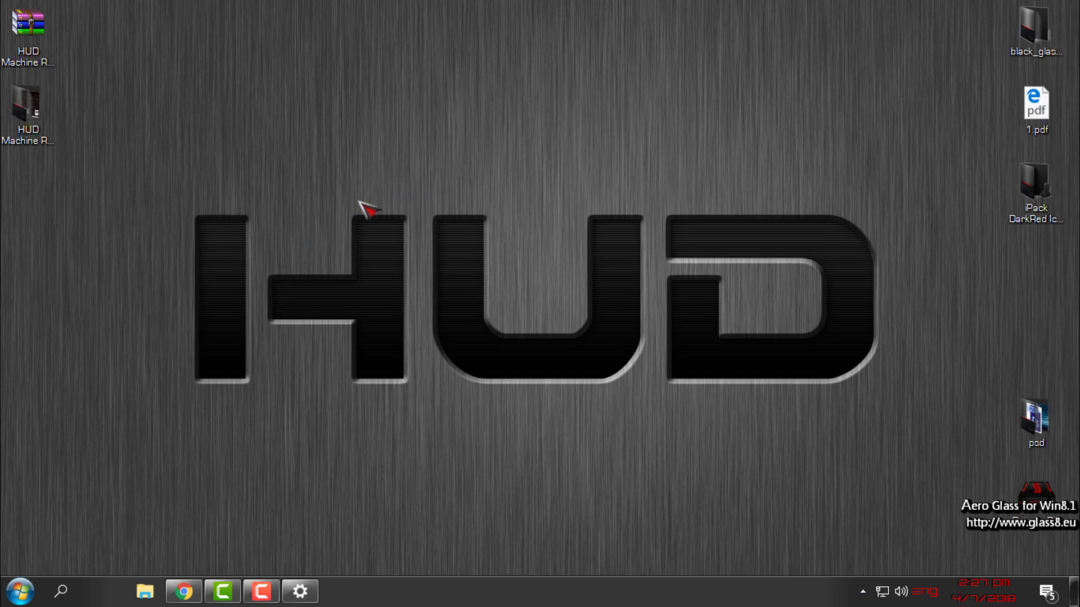
- Apply the HUD Machine Red Light style under Appearance and preview the new Start menu
left_click(323, 147)
left_click(546, 182)
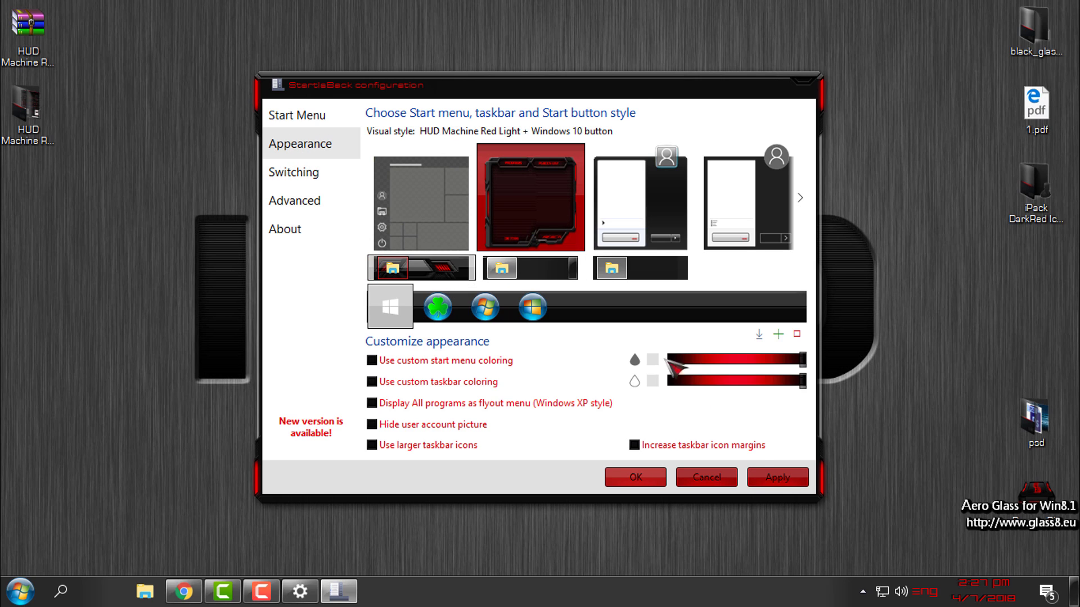
left_click(778, 478)
left_click(17, 597)
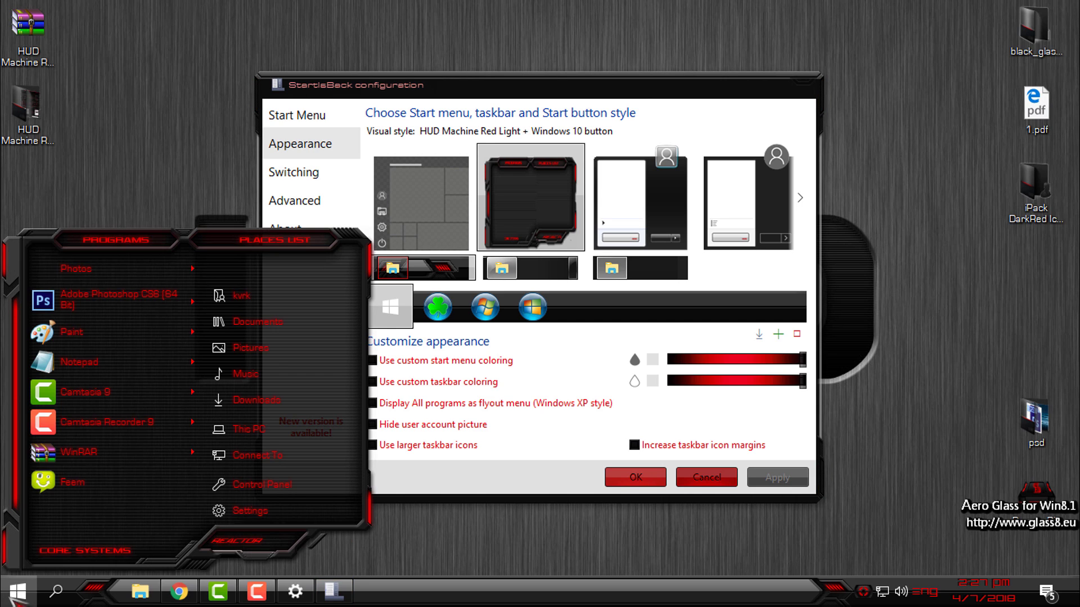
left_click(26, 593)
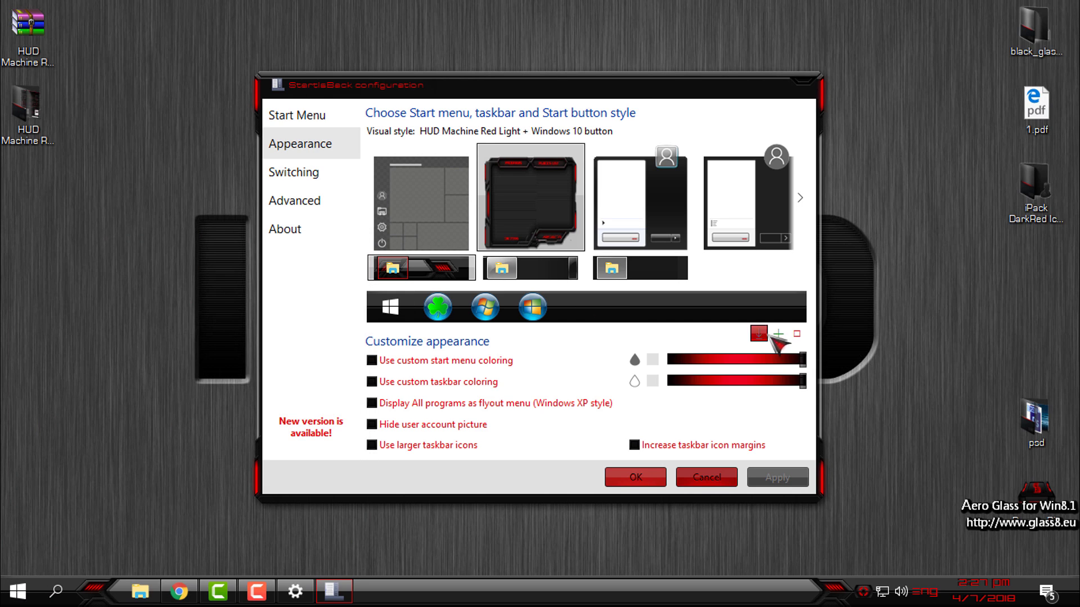
- Browse for a custom start button in Desktop > HUD Machine > Theme > HUD Machine Red > Start Button Dark
left_click(778, 335)
left_click(338, 209)
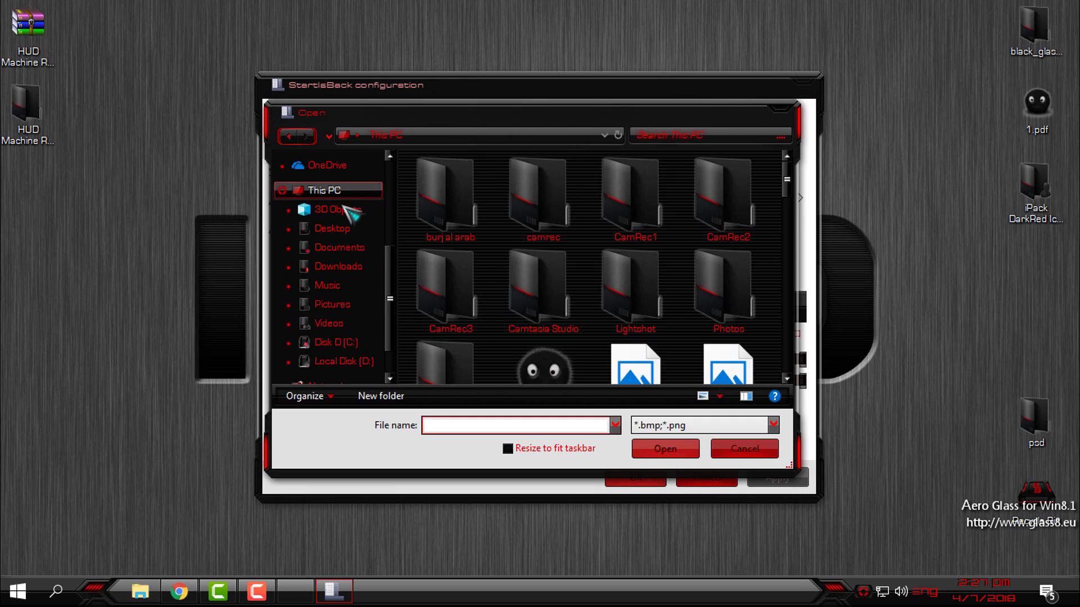
left_click(346, 227)
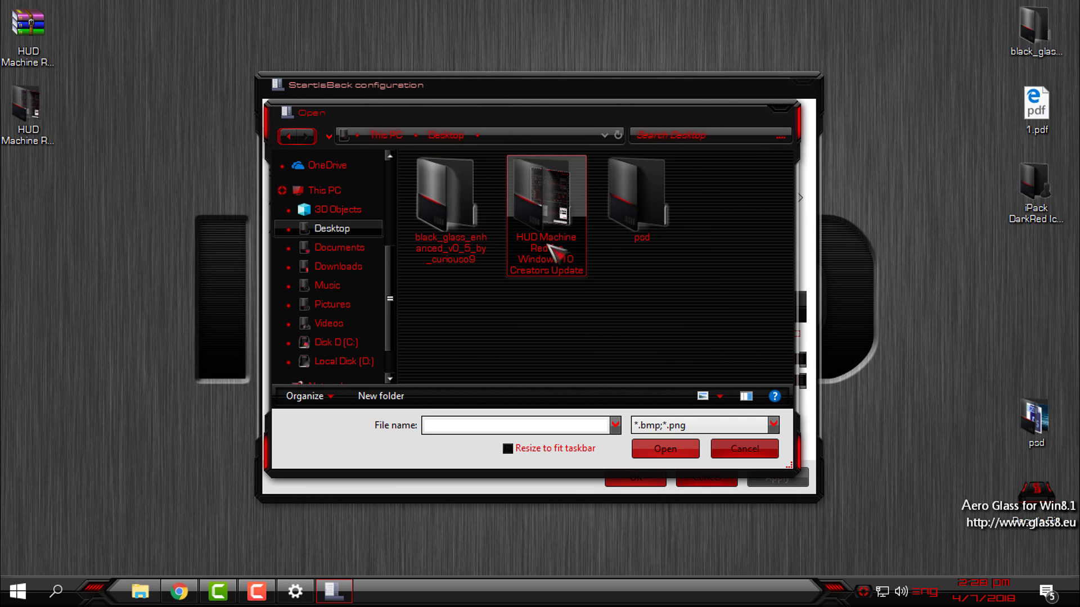
double_click(557, 241)
double_click(453, 194)
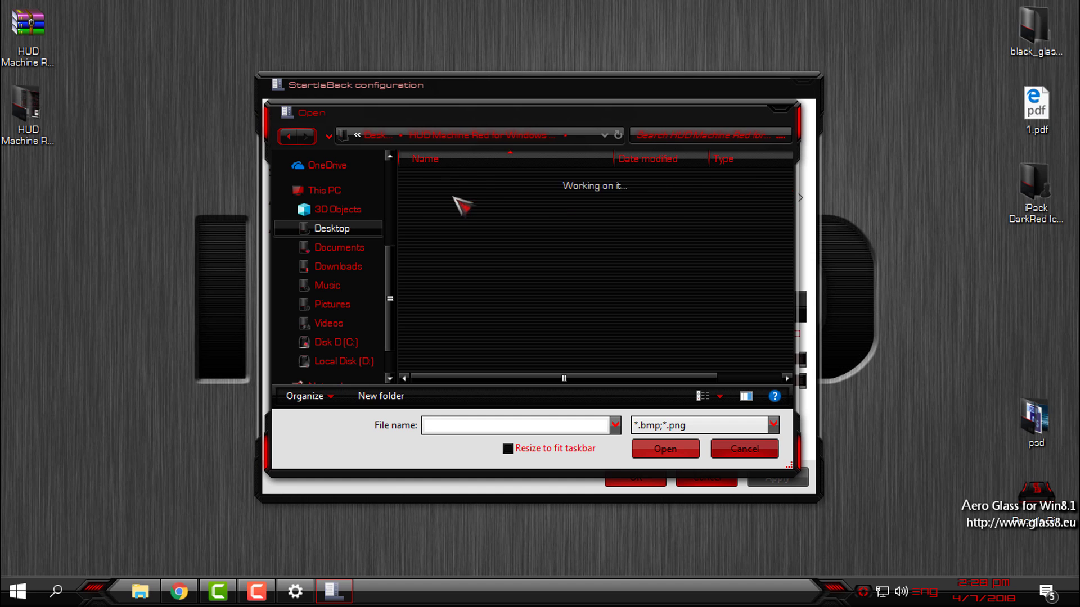
double_click(464, 186)
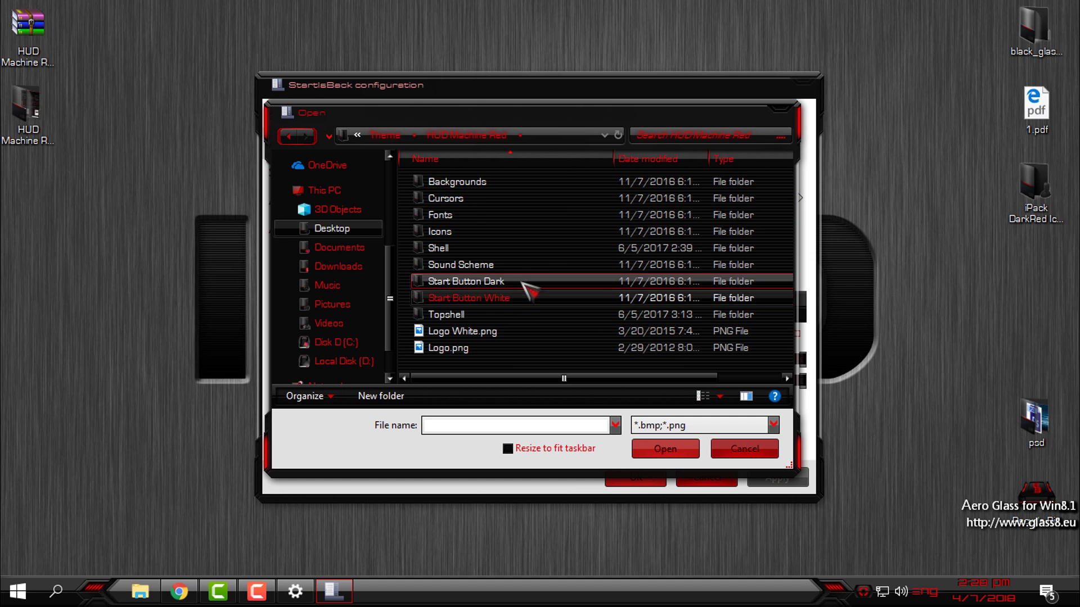
double_click(478, 281)
- Load 6809.png as the Start button, select it and apply
left_click(469, 234)
left_click(666, 449)
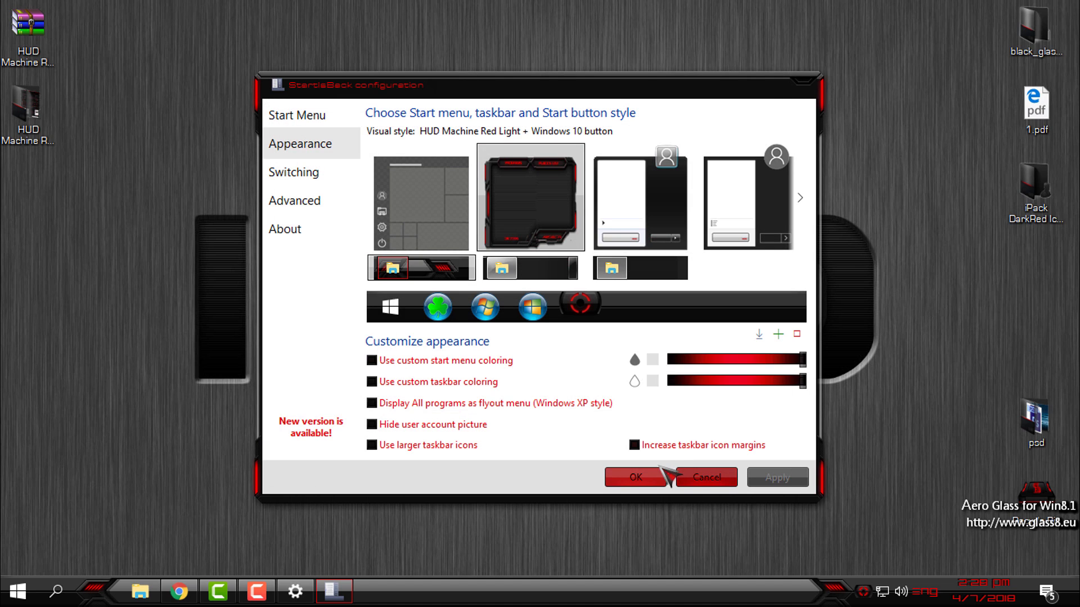
left_click(580, 303)
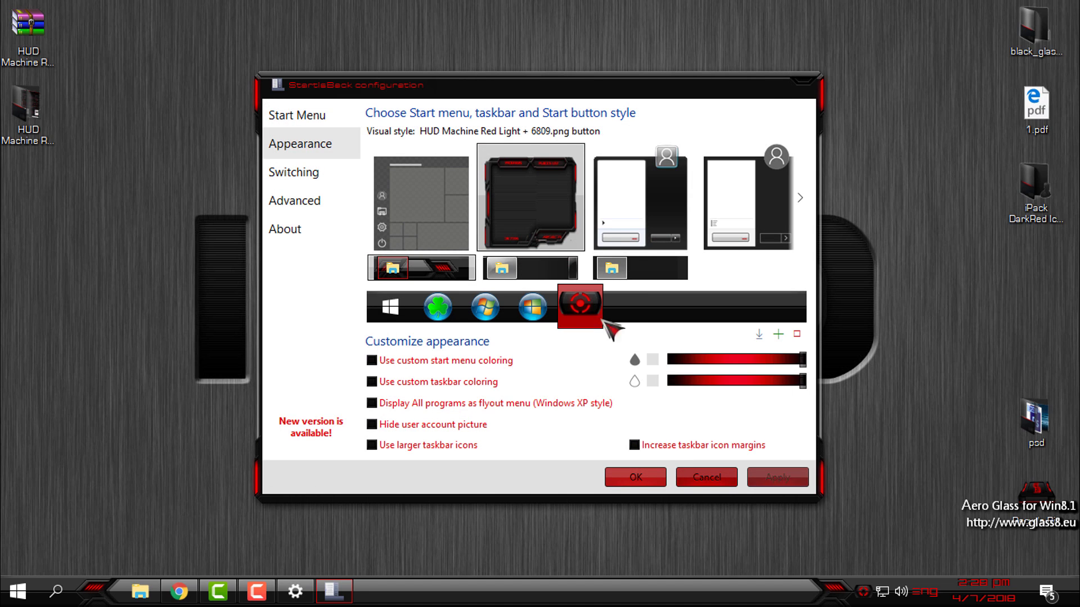
left_click(777, 478)
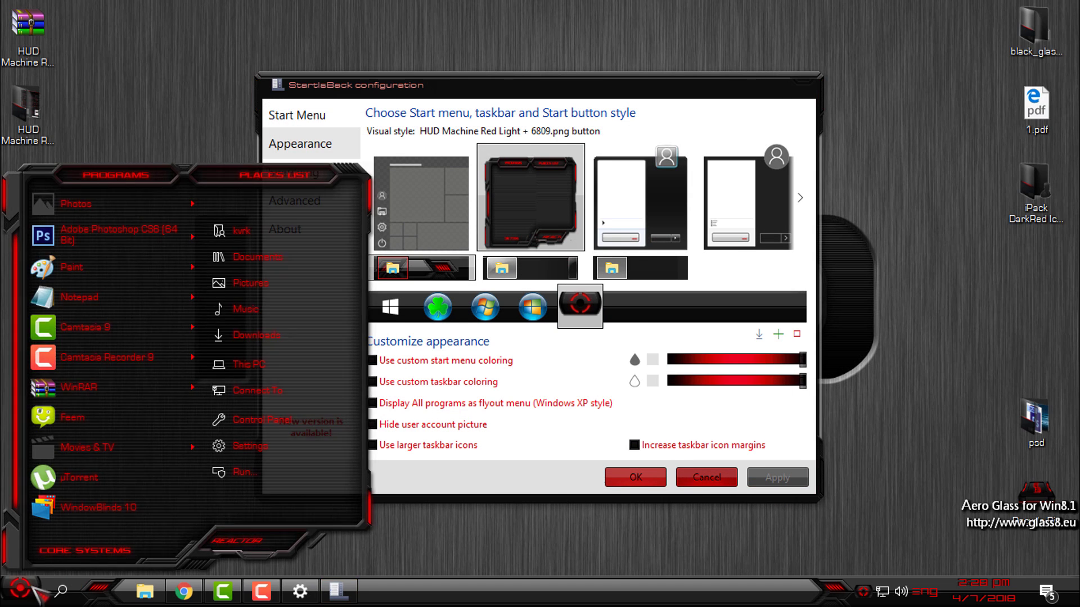
- Save the StartIsBack settings, refresh the desktop and check the new Start menu
left_click(621, 479)
right_click(360, 220)
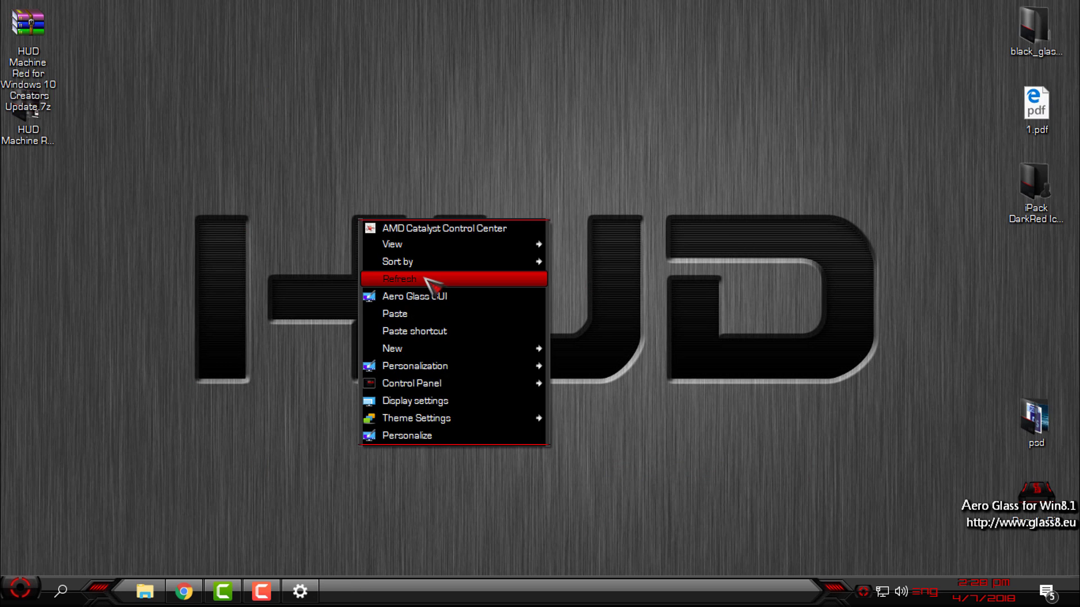
left_click(425, 277)
left_click(30, 590)
left_click(363, 413)
- View This PC in File Explorer as a restored, moved and enlarged window, then close it
key("super+e")
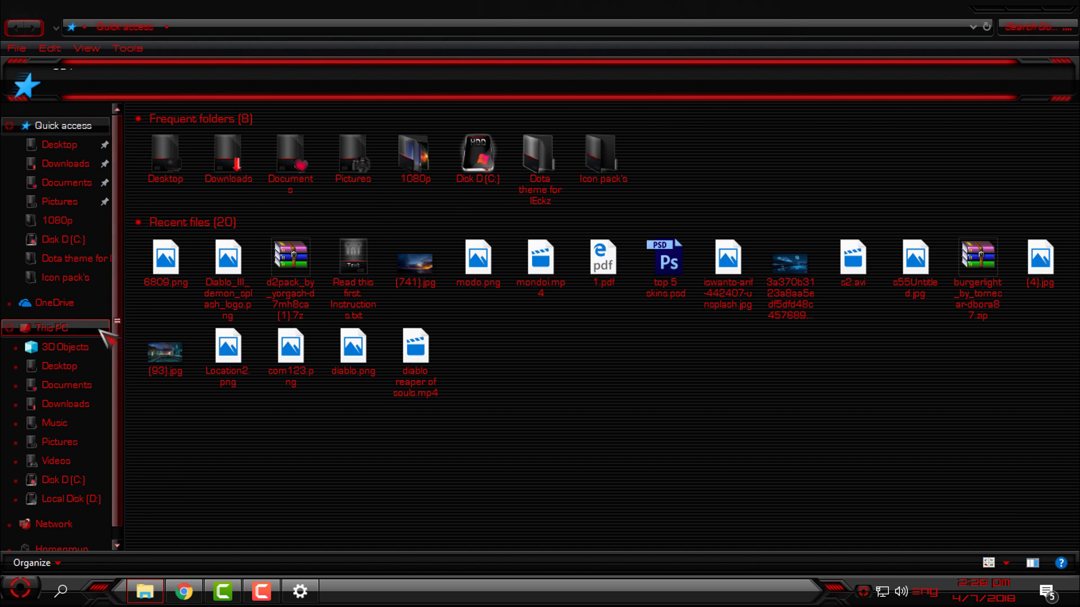
left_click(33, 326)
double_click(475, 54)
left_click_drag(463, 43, 581, 41)
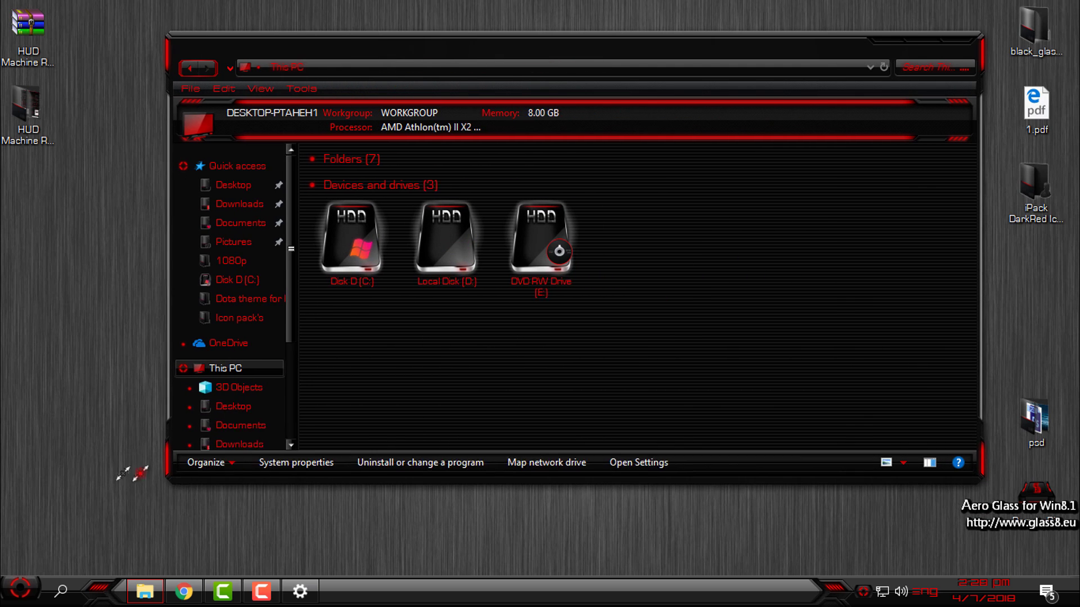
left_click_drag(196, 361, 116, 477)
left_click(952, 43)
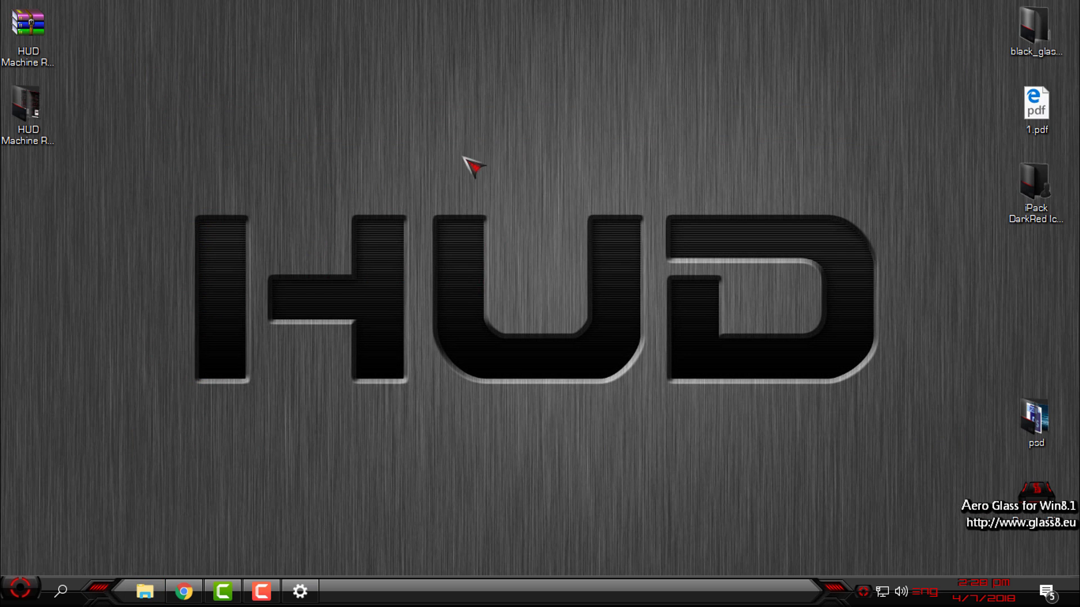
- Refresh the desktop and view BlackGlassEnhanced.exe in black_glass > Black Glass Enhanced v0.5, then close it
right_click(462, 157)
left_click(495, 212)
double_click(1036, 34)
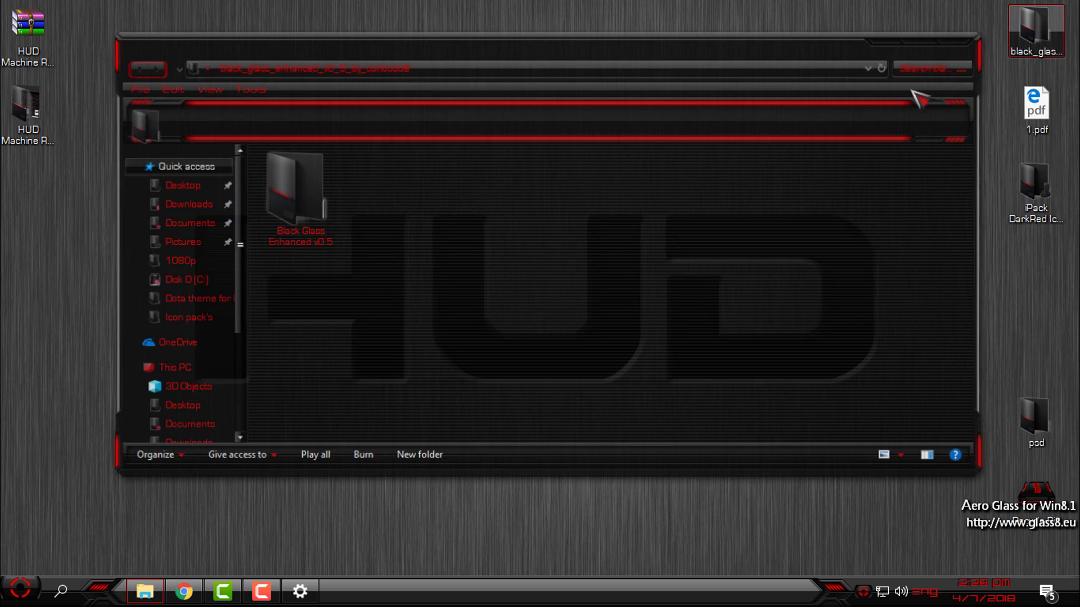
double_click(303, 202)
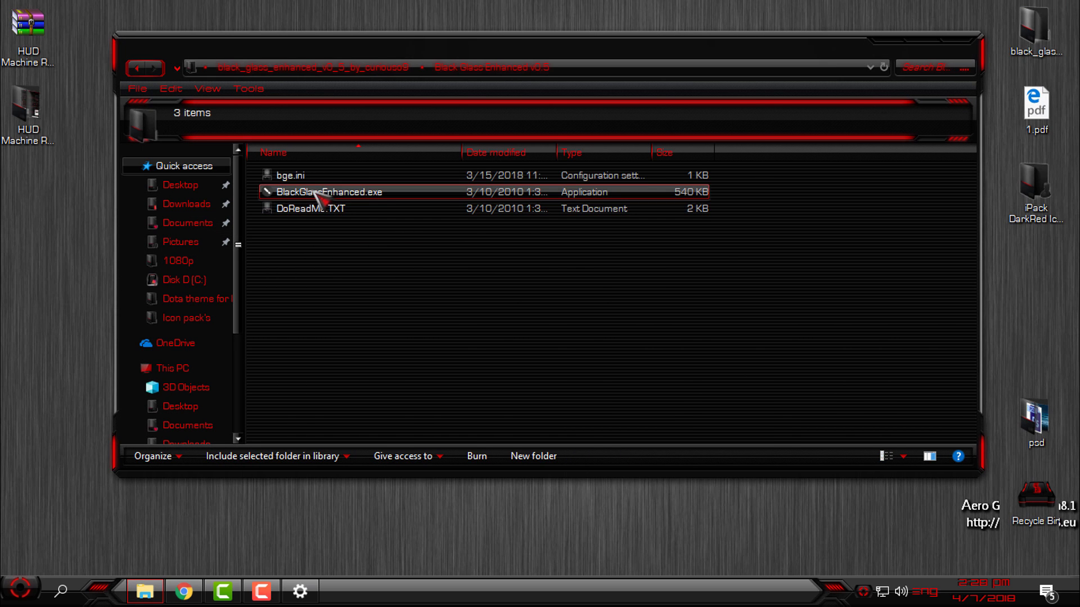
left_click(360, 192)
left_click(954, 48)
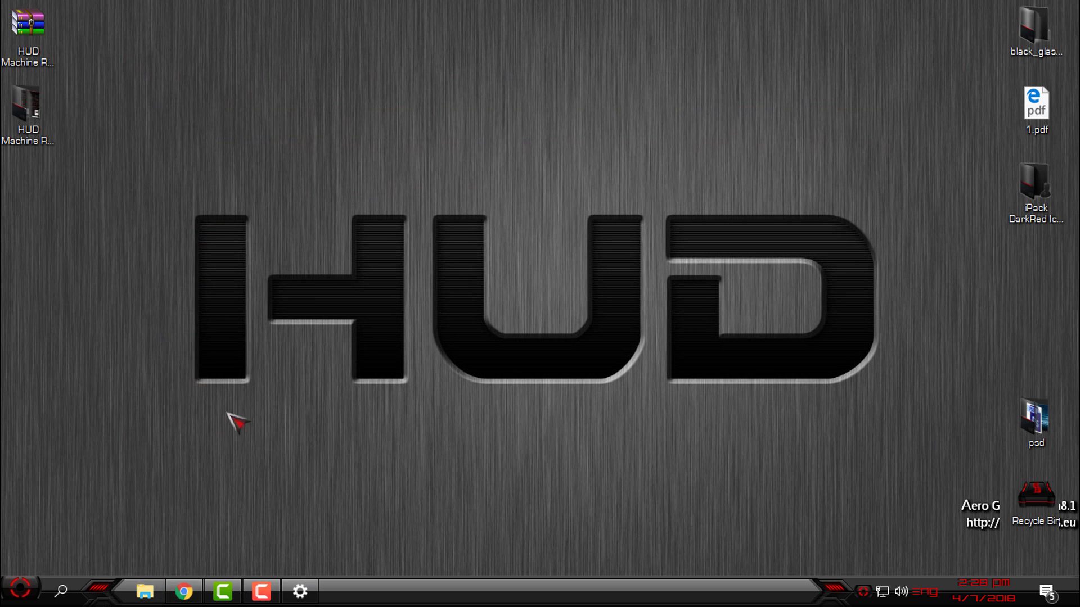
- View Disk D (C:) details in a smaller This PC Explorer window, then close it
left_click(145, 590)
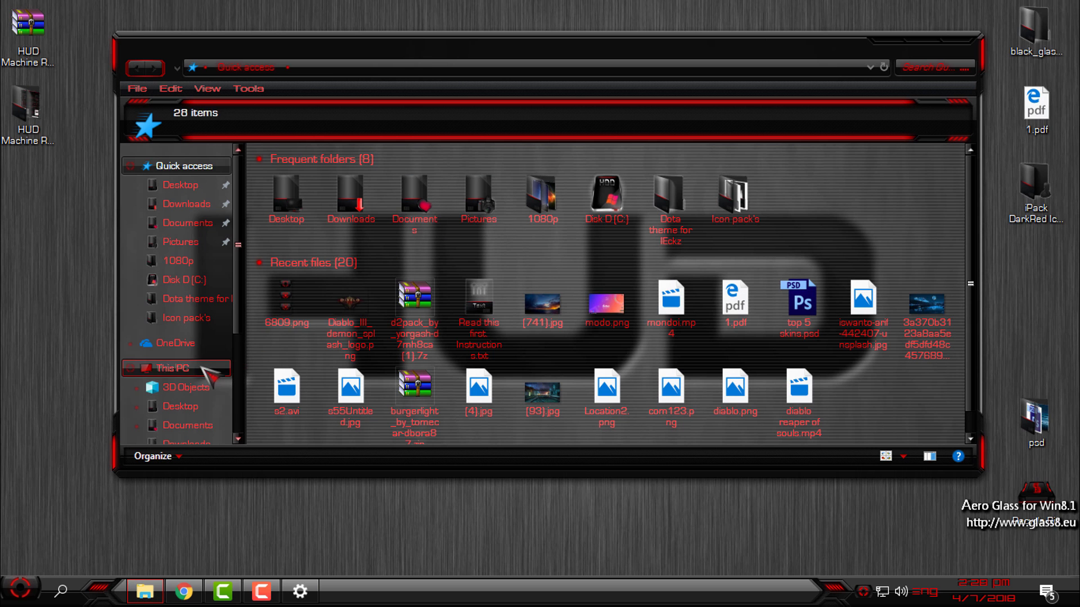
left_click(180, 368)
mouse_move(439, 53)
left_mouse_down()
mouse_move(330, 58)
mouse_move(473, 111)
mouse_move(441, 110)
left_mouse_up()
mouse_move(117, 86)
left_mouse_down()
mouse_move(149, 125)
mouse_move(289, 127)
mouse_move(287, 109)
mouse_move(173, 100)
mouse_move(181, 104)
left_mouse_up()
left_click(459, 312)
left_click(367, 315)
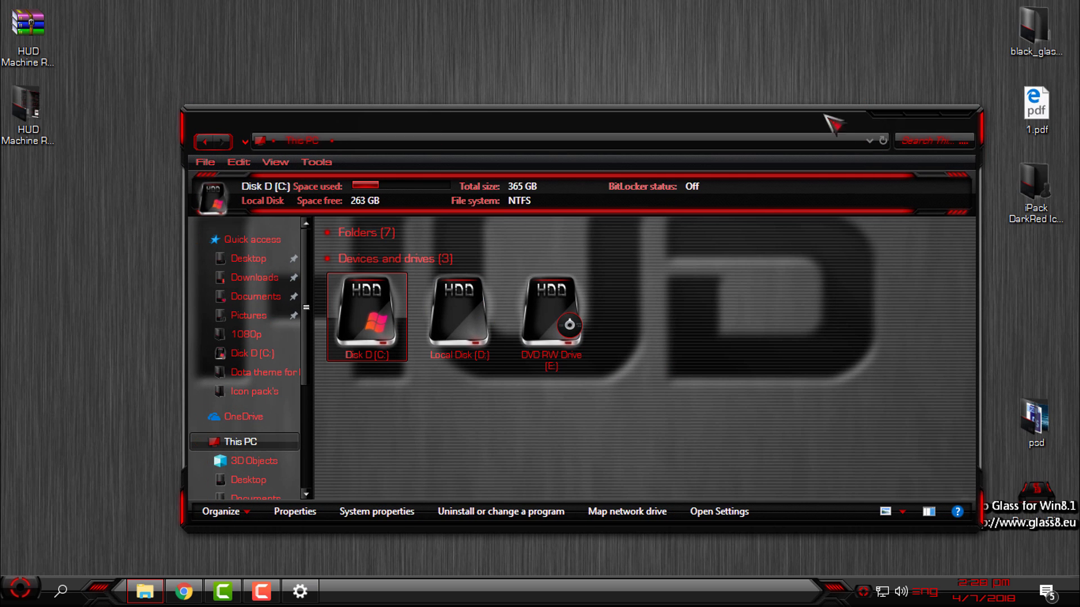
left_click(958, 120)
- View the maximized System page via This PC Properties, then open Control Panel from Start
left_click(21, 588)
right_click(264, 365)
left_click(321, 565)
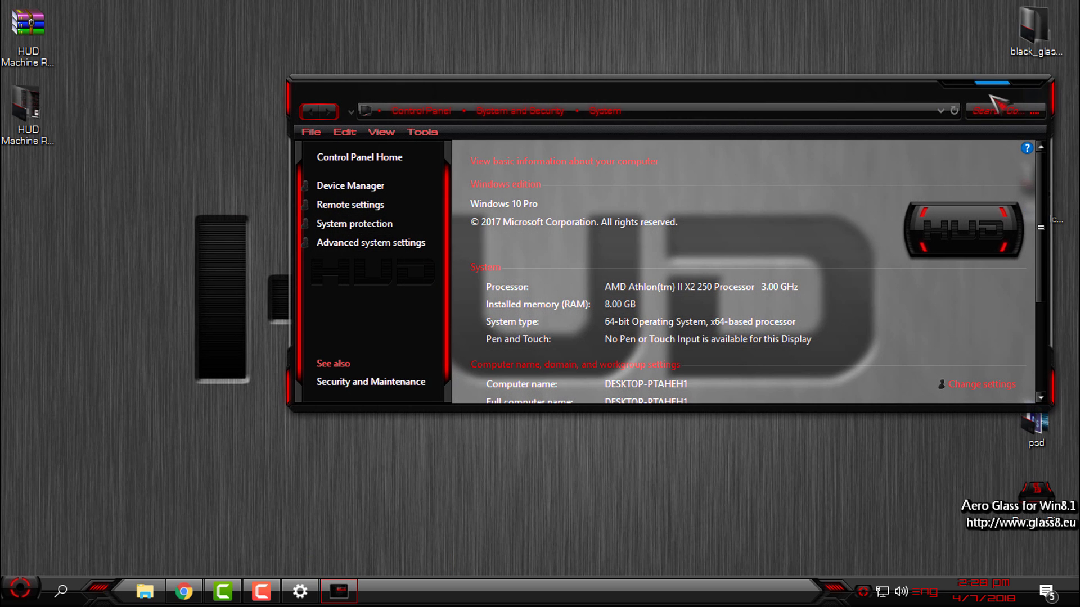
left_click(991, 92)
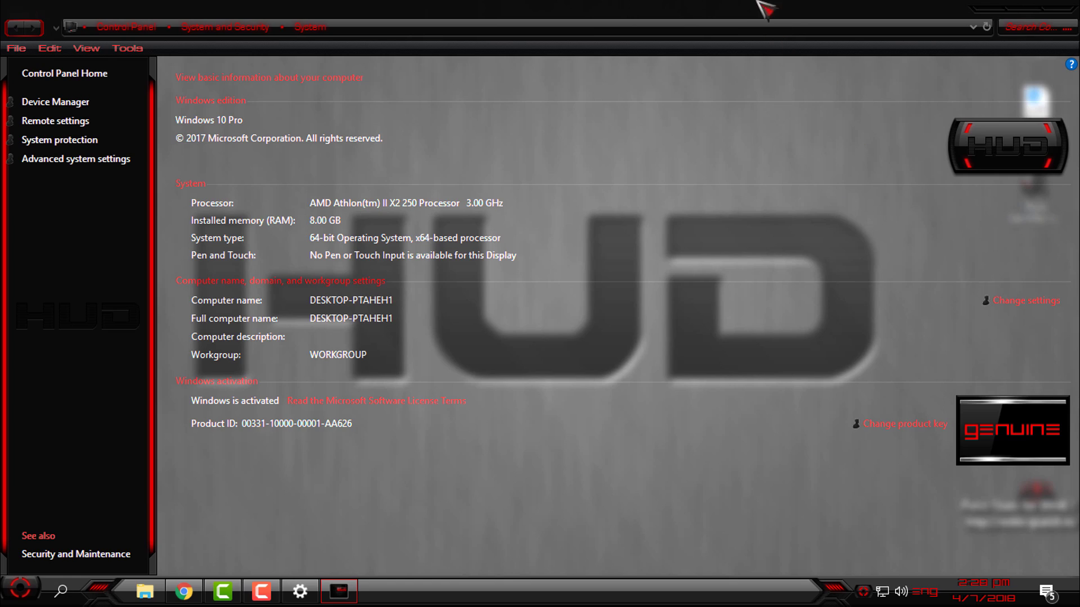
left_click_drag(764, 10, 655, 5)
left_click(1060, 10)
left_click(20, 588)
left_click(427, 325)
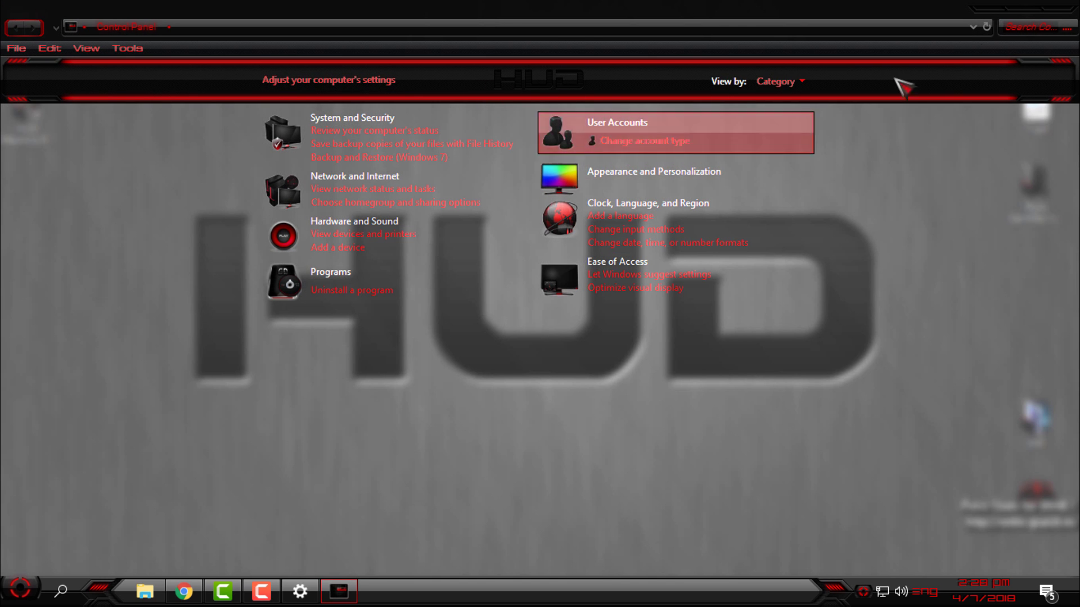
- Close Control Panel and apply the HUD Machine Red Light theme in Themes settings
left_click(1029, 10)
left_click(298, 595)
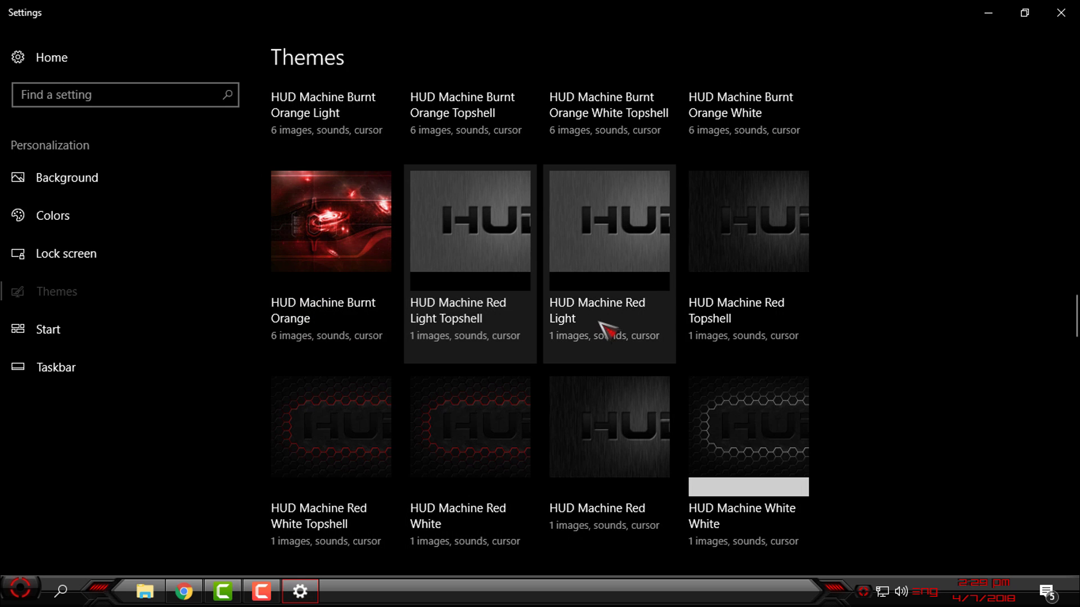
left_click(637, 285)
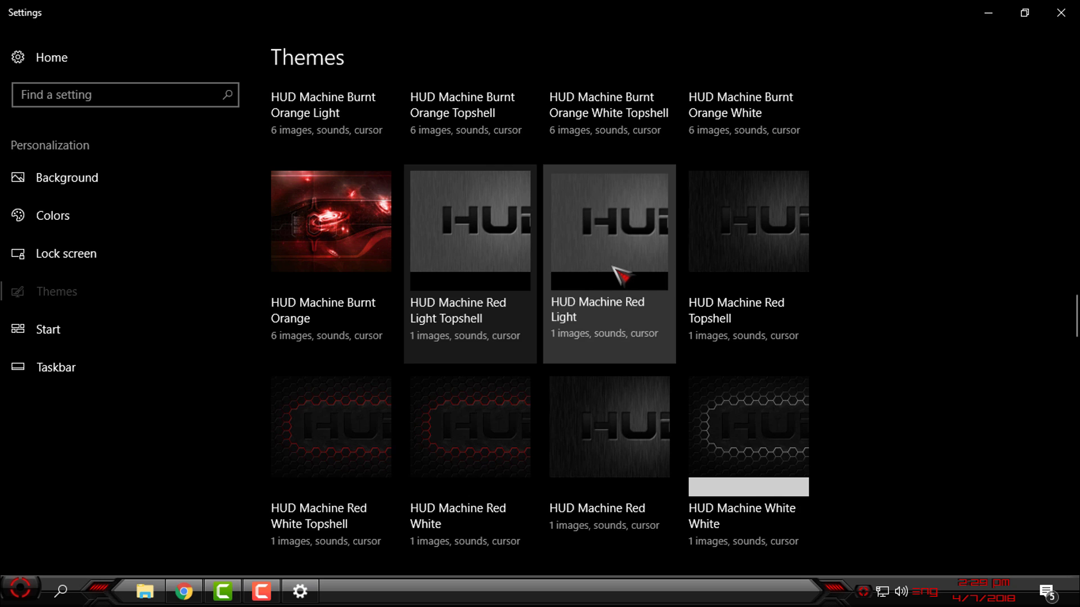
scroll(742, 315, "down", 5)
scroll(753, 318, "down", 5)
scroll(771, 322, "down", 5)
scroll(788, 325, "down", 5)
scroll(795, 333, "down", 5)
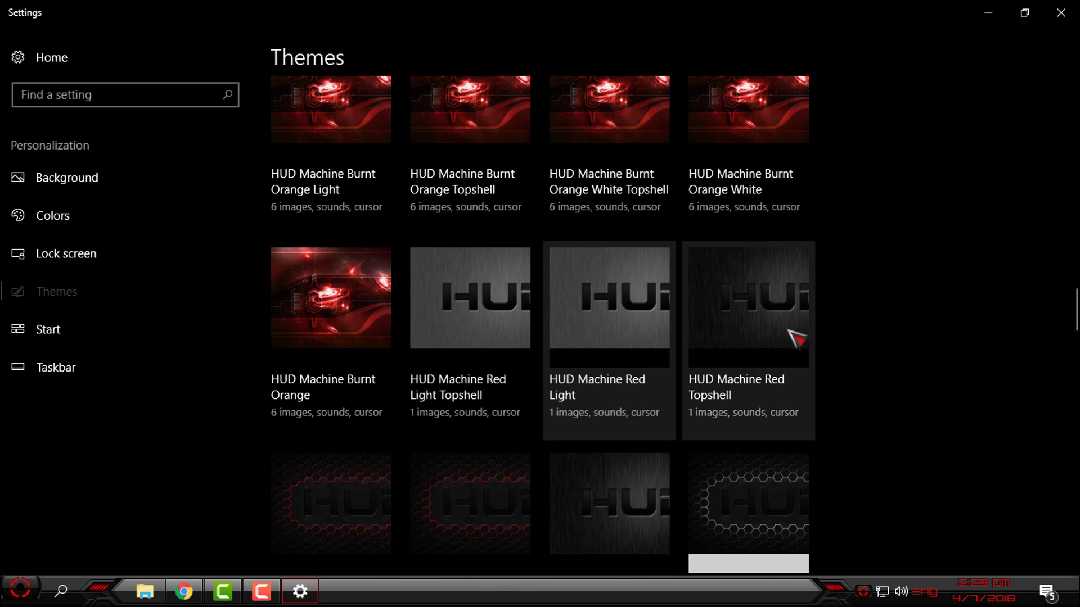
scroll(844, 273, "down", 3)
- Minimize Settings, refresh the desktop, and check the themed Start menu and This PC in Explorer
left_click(988, 12)
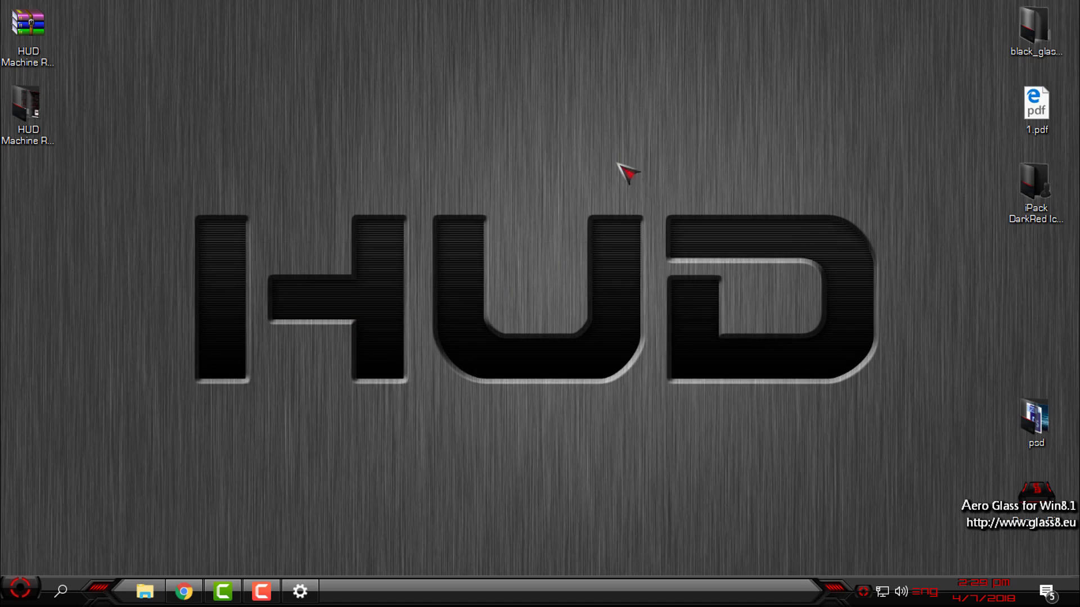
right_click(619, 165)
left_click(655, 224)
left_click(19, 588)
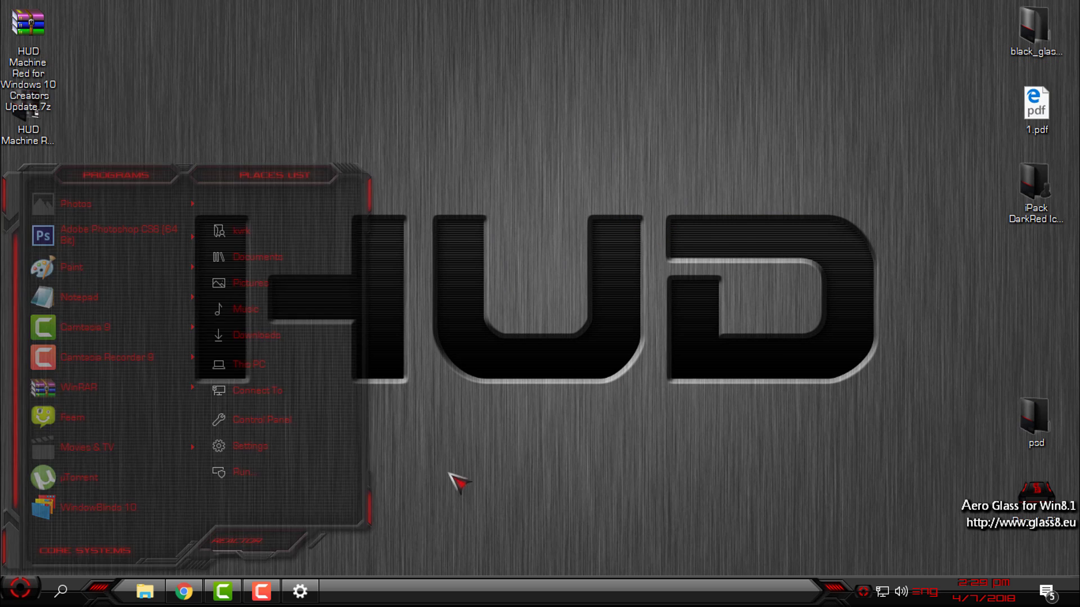
left_click(146, 593)
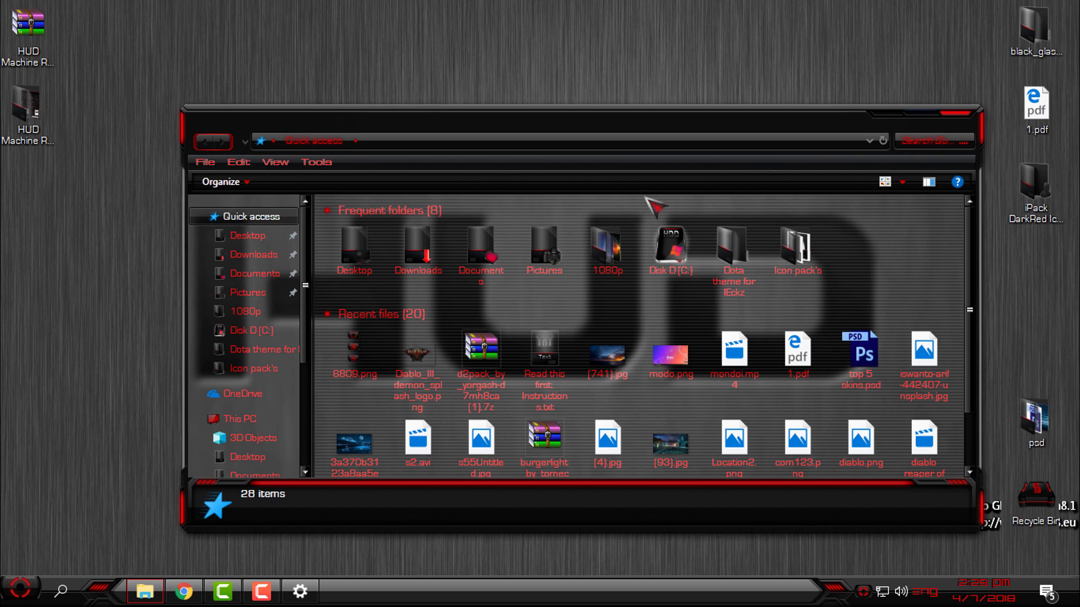
left_click(239, 419)
left_click(962, 119)
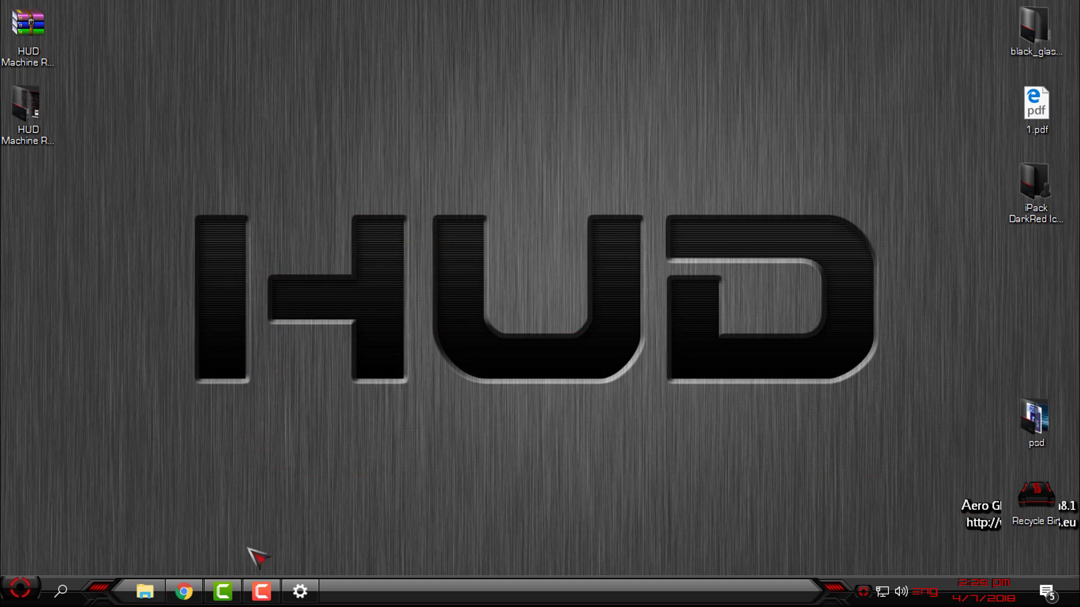
- Return to the Themes settings page from the taskbar
left_click(262, 590)
left_click(301, 590)
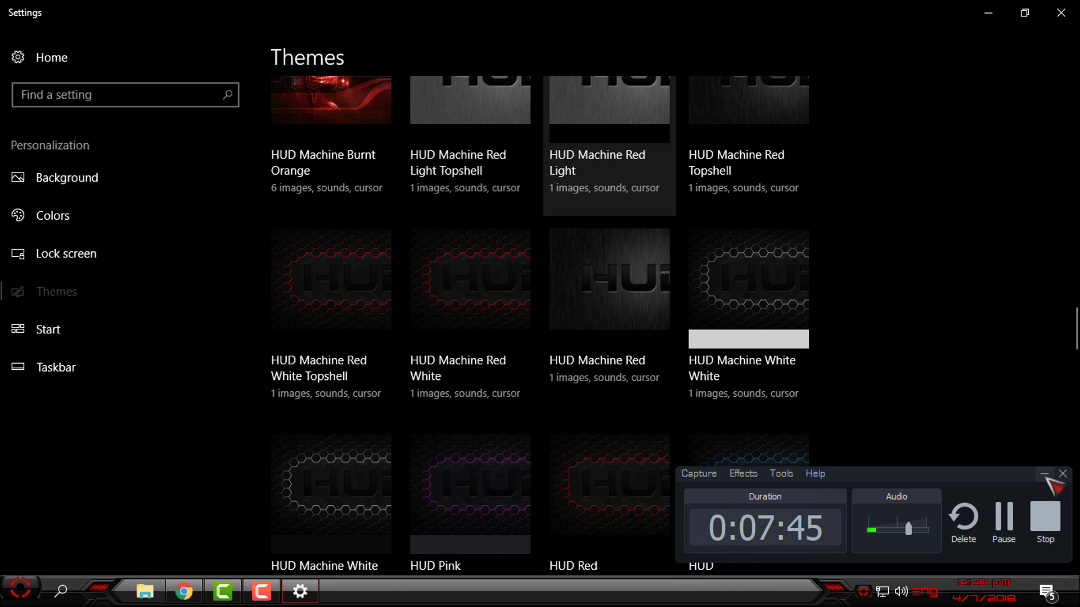
left_click(1044, 475)
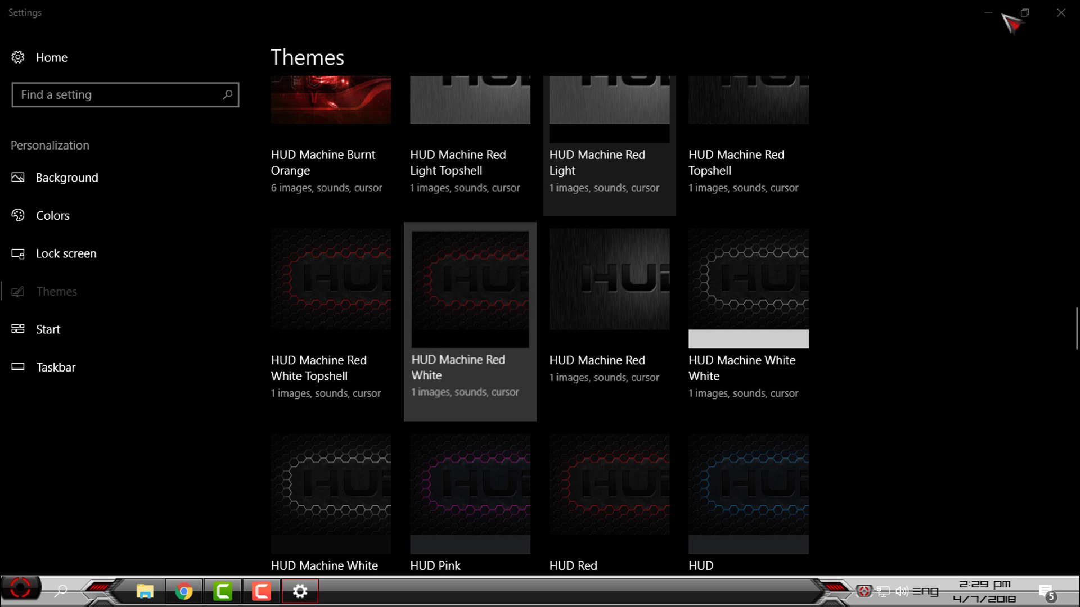
- Refresh the desktop and preview the Start menu and This PC Explorer window
left_click(988, 12)
right_click(415, 154)
left_click(481, 220)
left_click(20, 588)
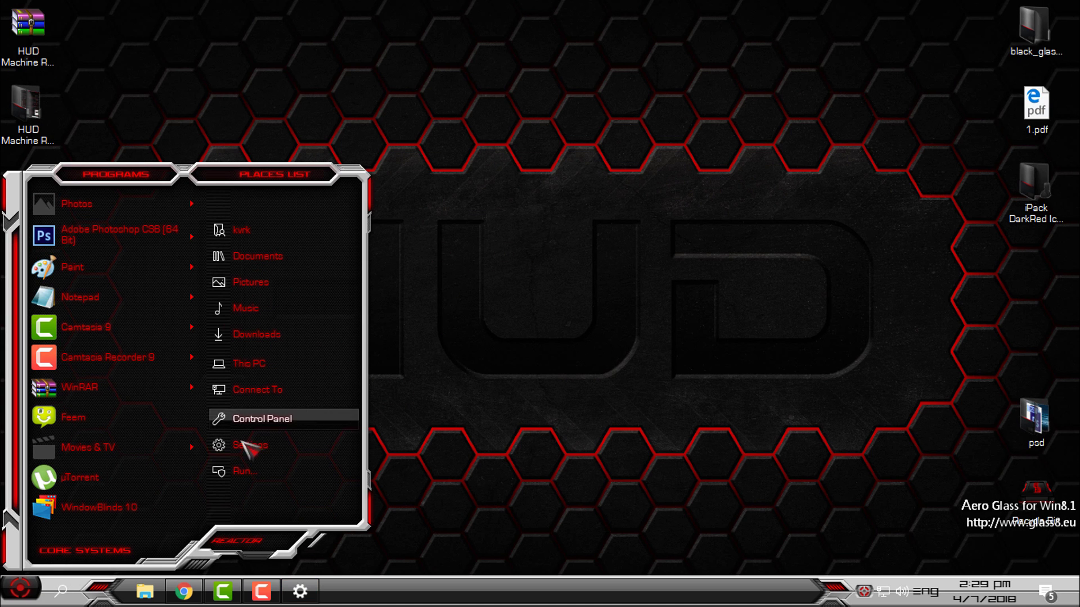
left_click(144, 590)
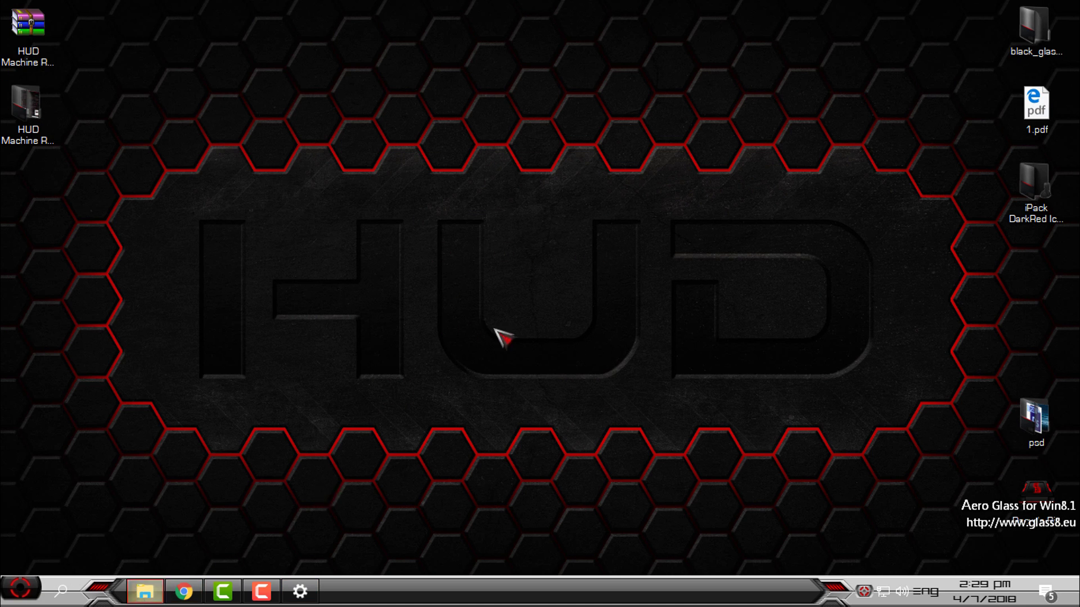
left_click(239, 419)
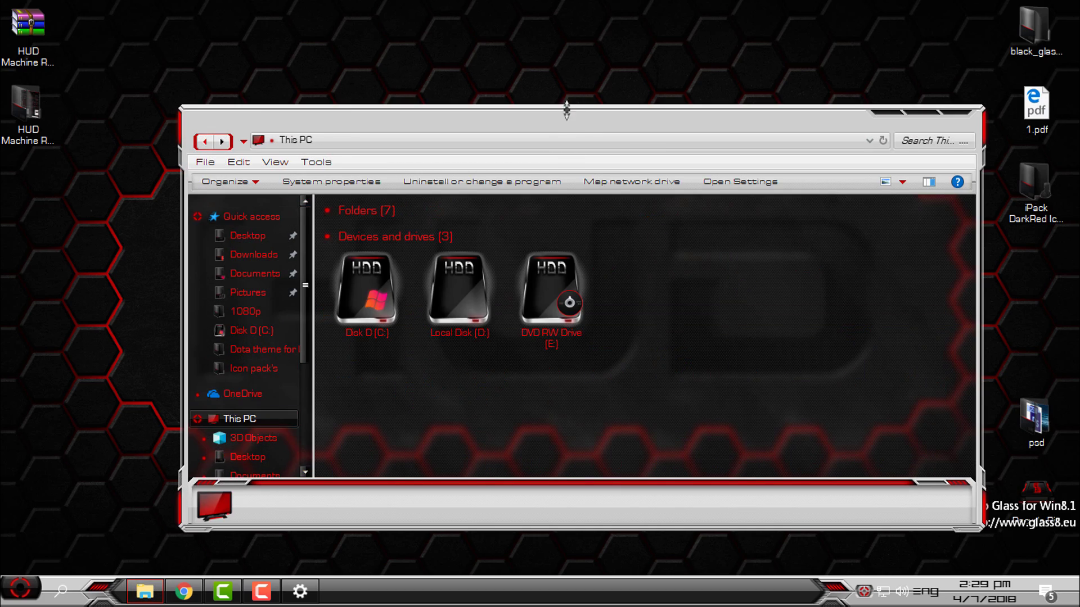
mouse_move(576, 128)
left_mouse_down()
mouse_move(527, 70)
mouse_move(501, 216)
mouse_move(539, 54)
left_mouse_up()
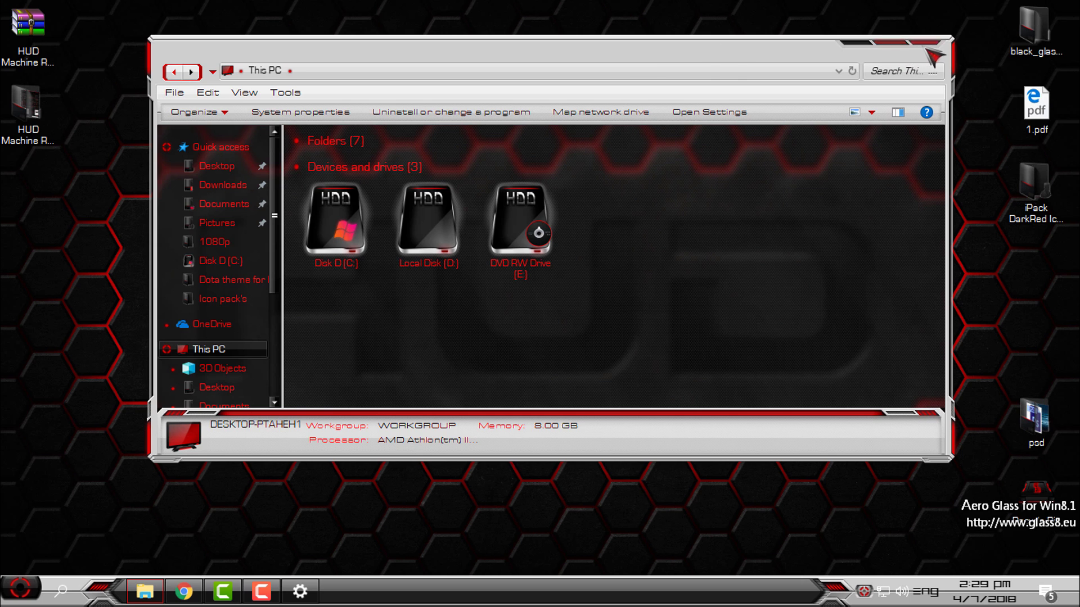
left_click(925, 42)
- Install all six .theme files from HUD Machine Red for Windows 10 Creators Update > Theme
right_click(541, 178)
left_click(557, 243)
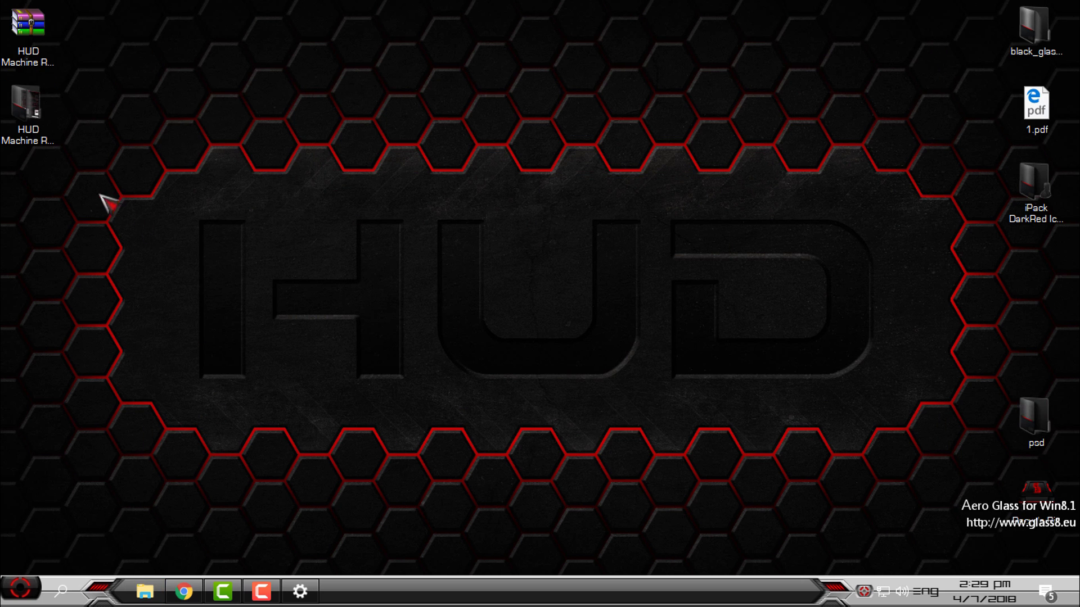
double_click(51, 134)
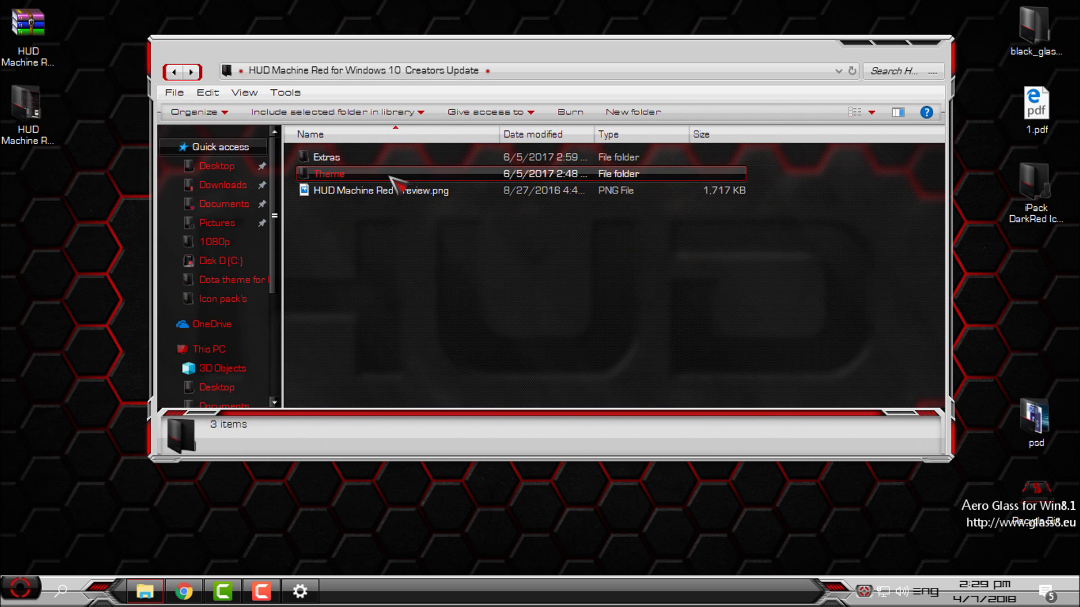
double_click(392, 178)
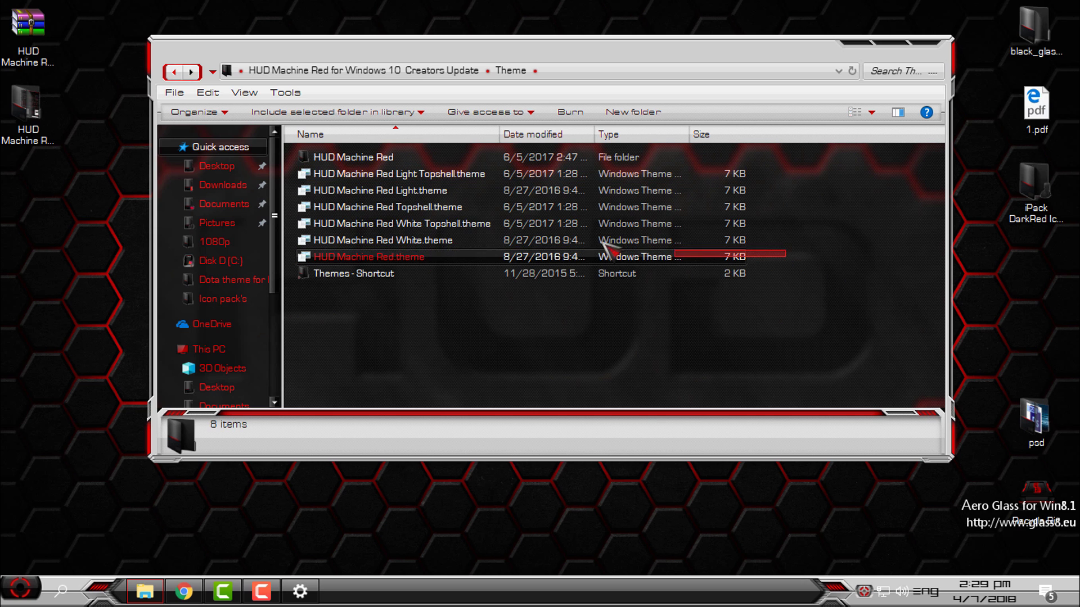
left_click_drag(604, 246, 298, 167)
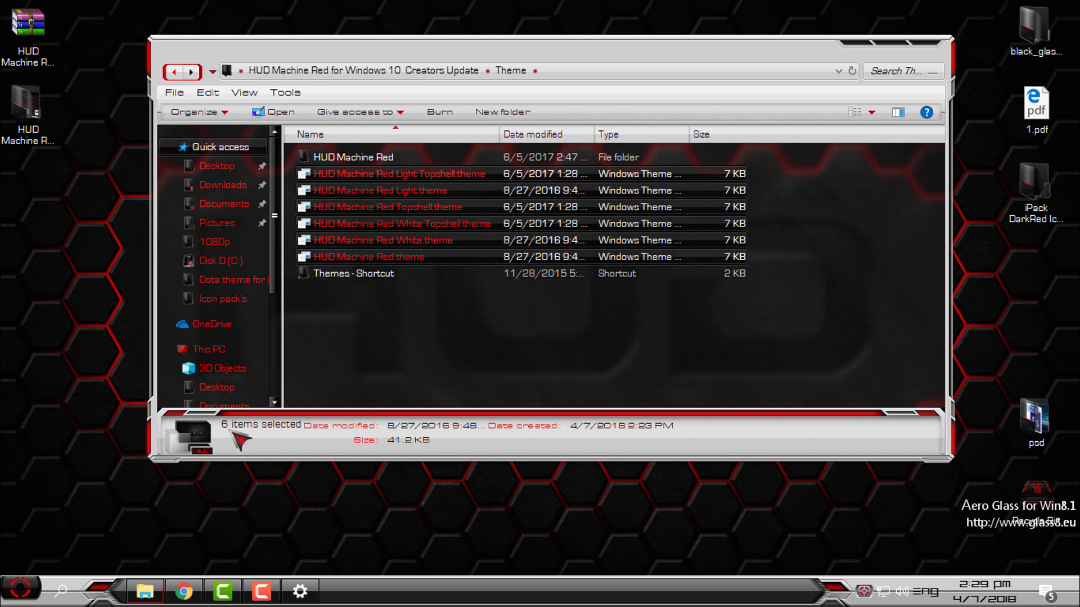
key("Return")
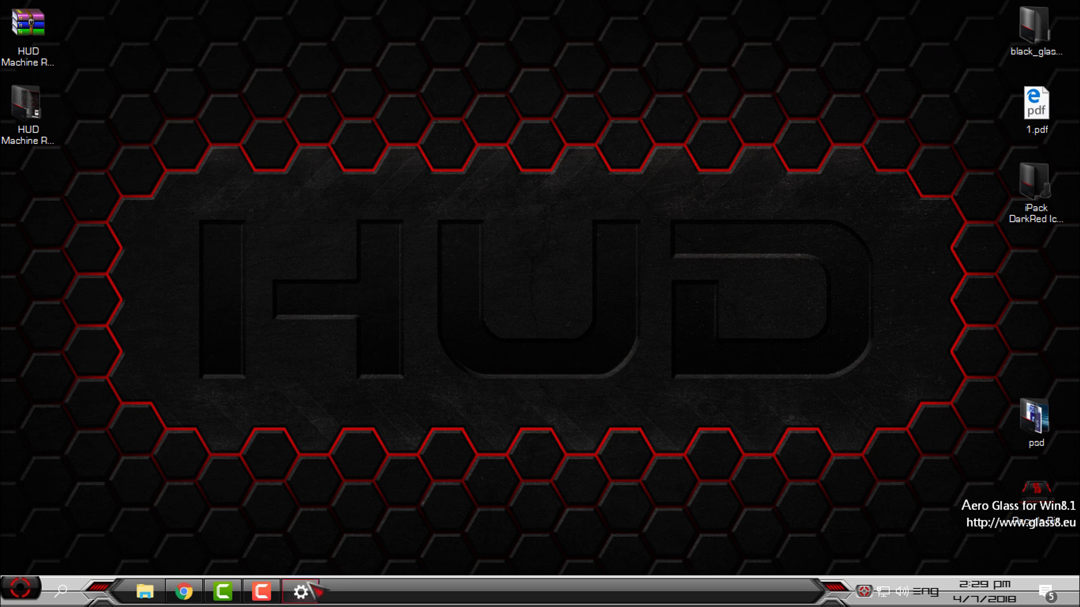
- Scroll the Themes list down to the HUD Machine Red Topshell theme
scroll(736, 371, "down", 5)
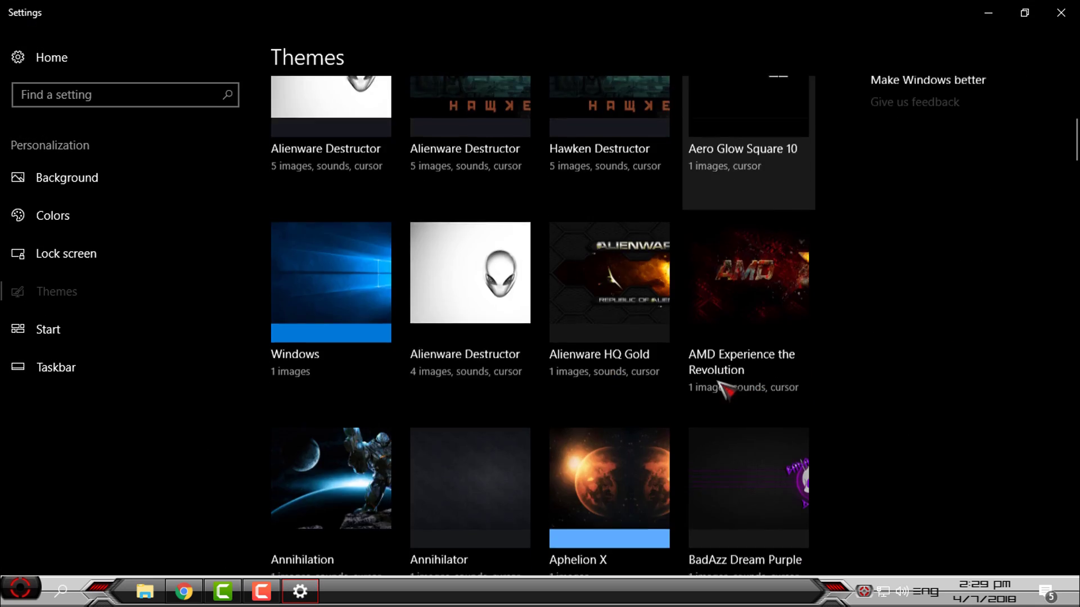
scroll(735, 374, "down", 8)
scroll(739, 366, "down", 10)
scroll(738, 365, "down", 10)
scroll(736, 374, "down", 4)
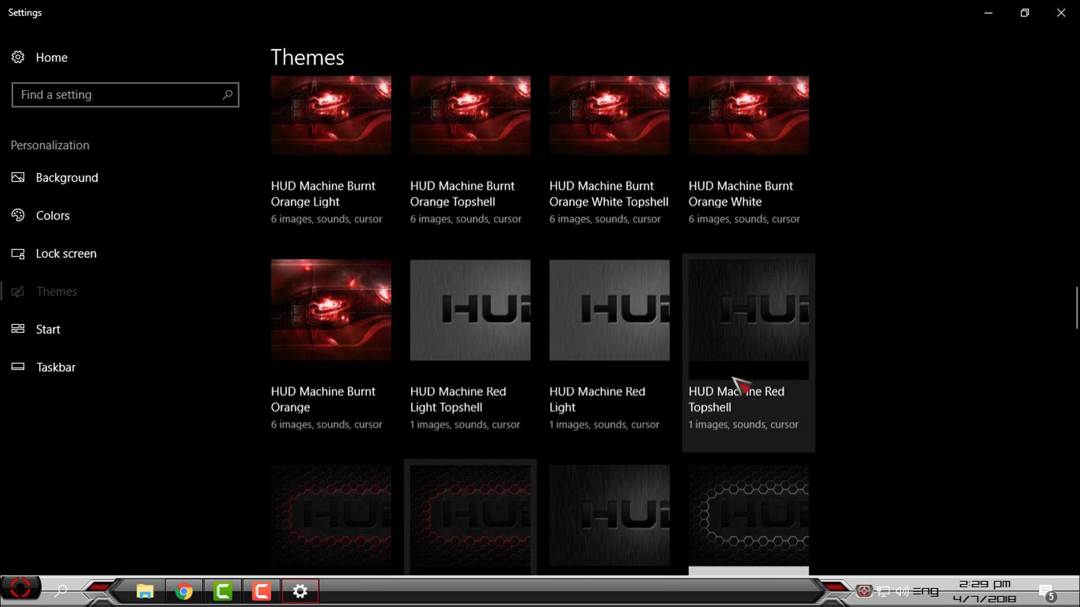
scroll(683, 383, "down", 3)
scroll(651, 381, "down", 3)
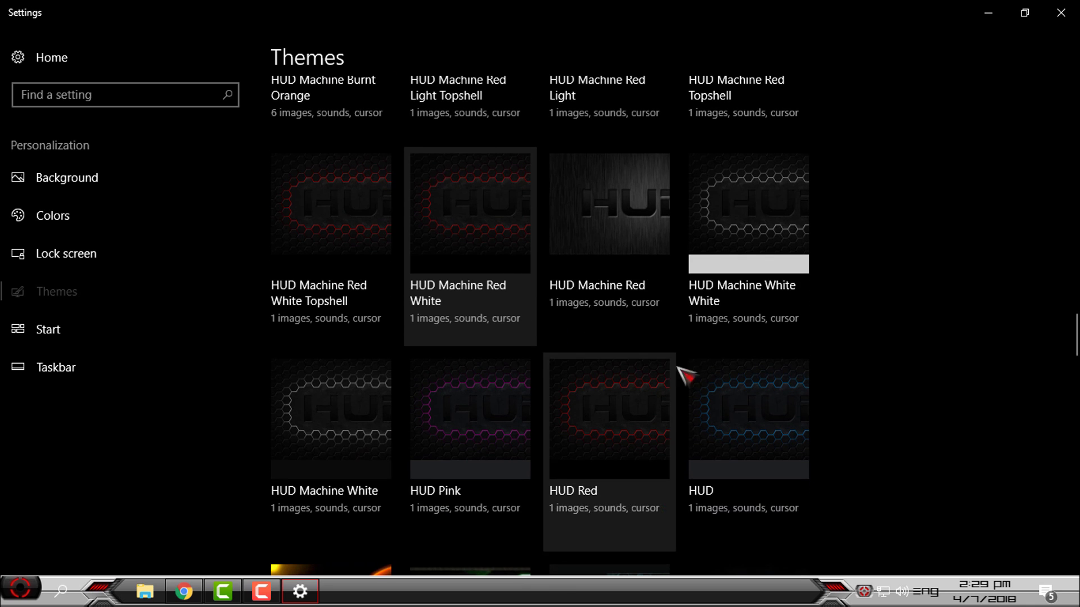
scroll(898, 371, "up", 2)
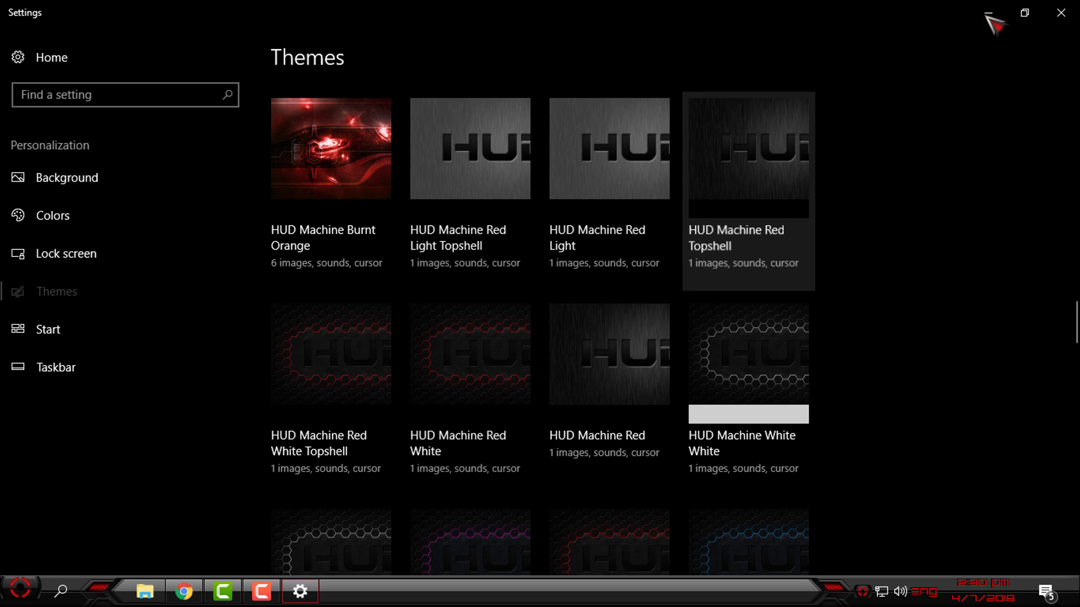
- Minimize Settings, refresh the desktop and show This PC in File Explorer
left_click(989, 12)
right_click(494, 133)
left_click(535, 195)
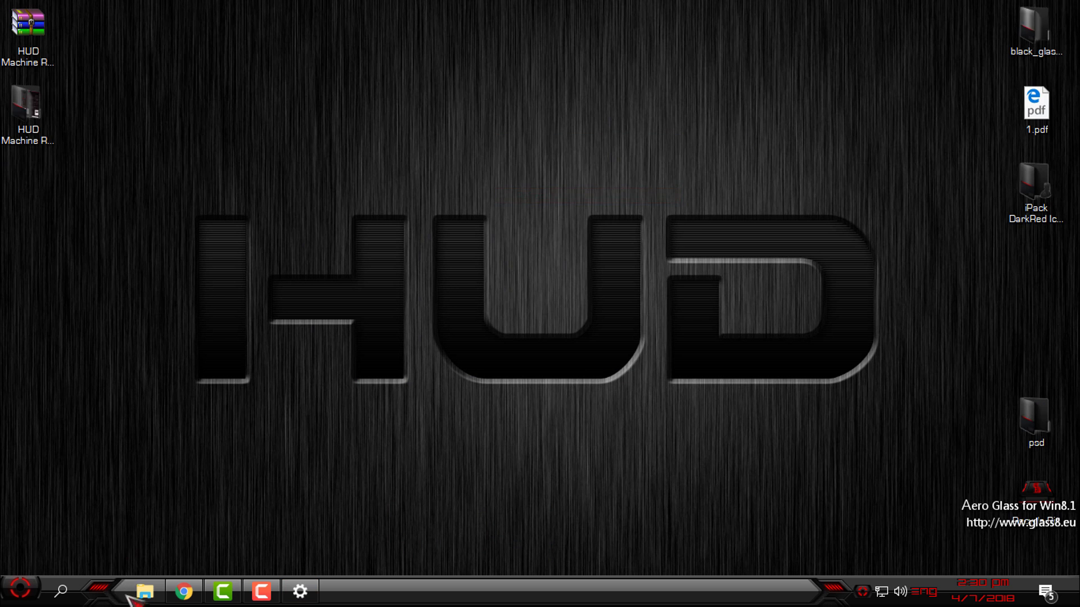
left_click(142, 591)
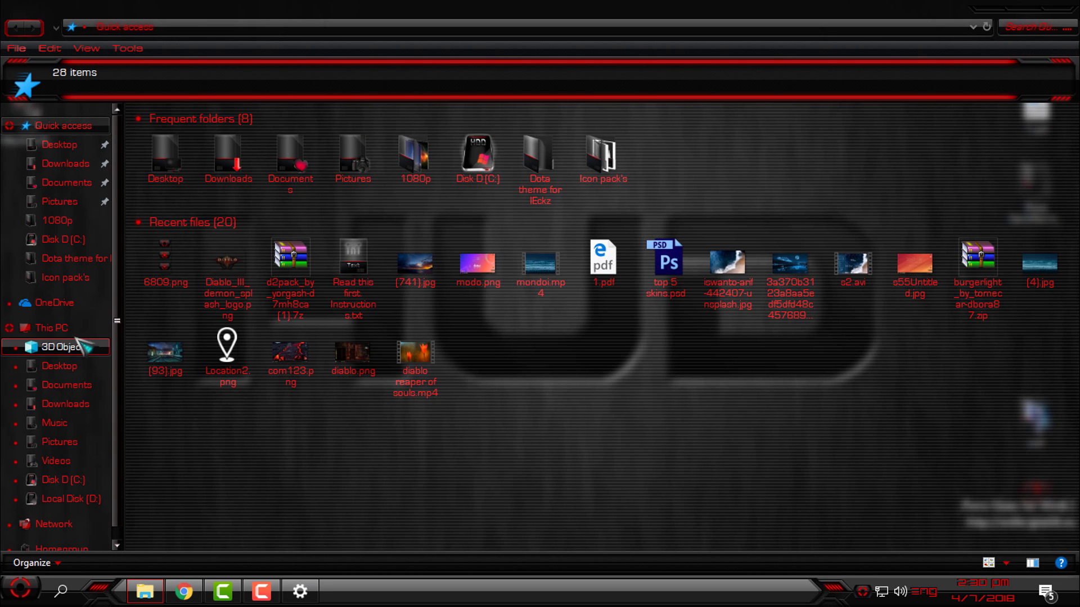
left_click(62, 327)
- Select Disk D (C:), resize its details pane, then close the This PC window
key("Tab")
key("Down")
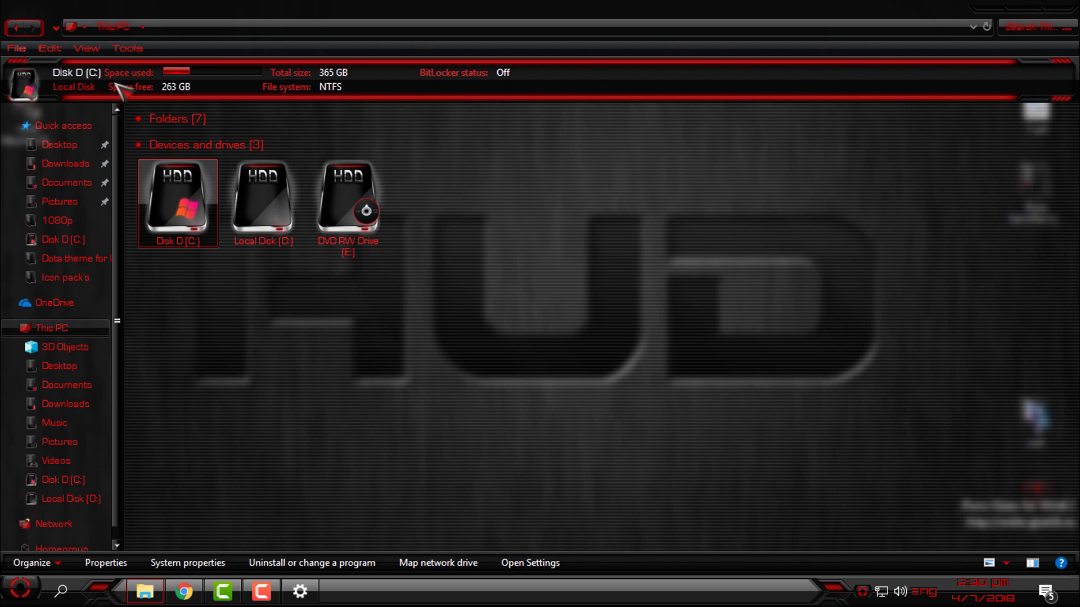
left_click_drag(280, 117, 280, 236)
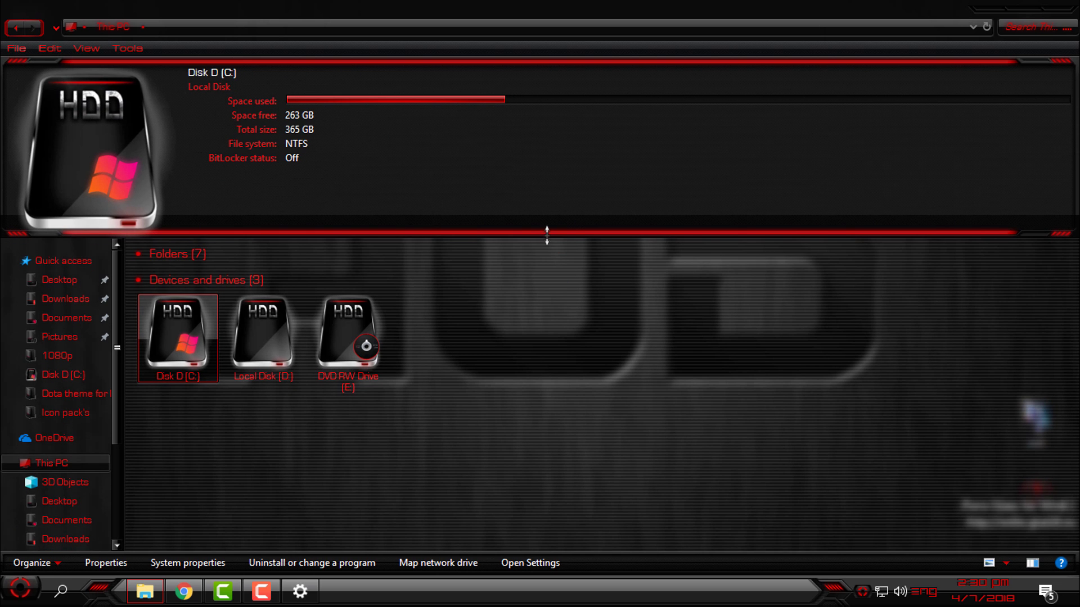
left_click_drag(549, 223, 587, 90)
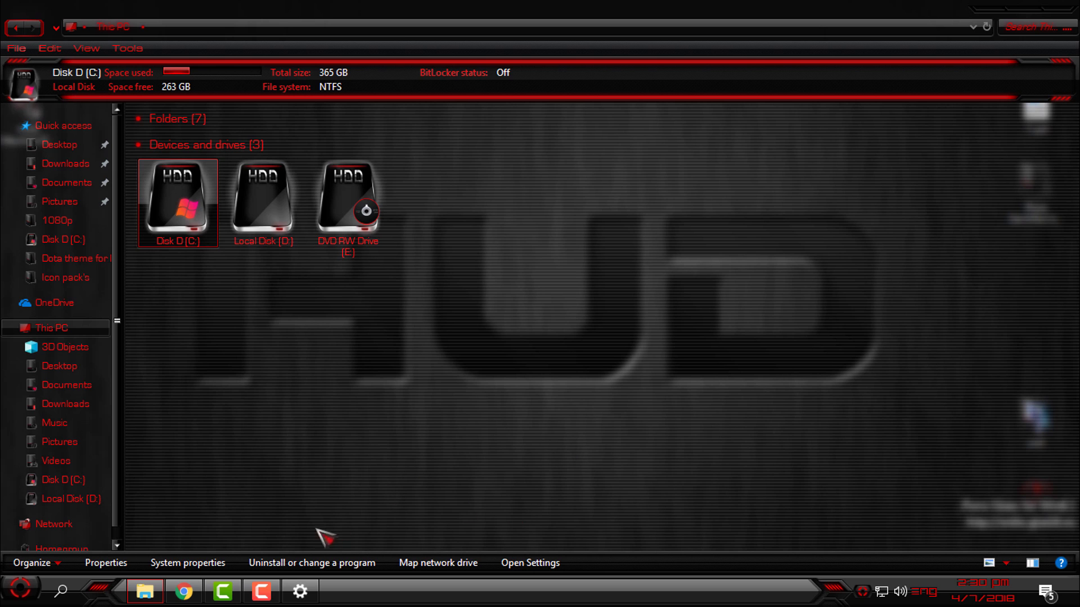
left_click(1065, 17)
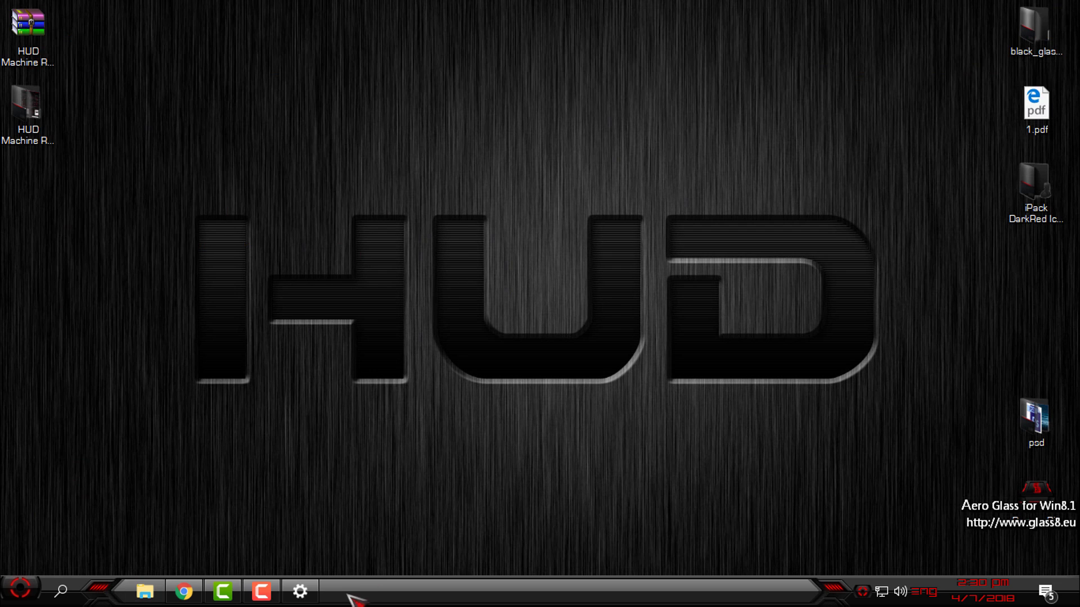
- Bring back Themes settings, scroll the theme list for HUD Machine Red Light Topshell, then minimize Settings
left_click(301, 591)
scroll(609, 352, "down", 5)
scroll(609, 352, "down", 5)
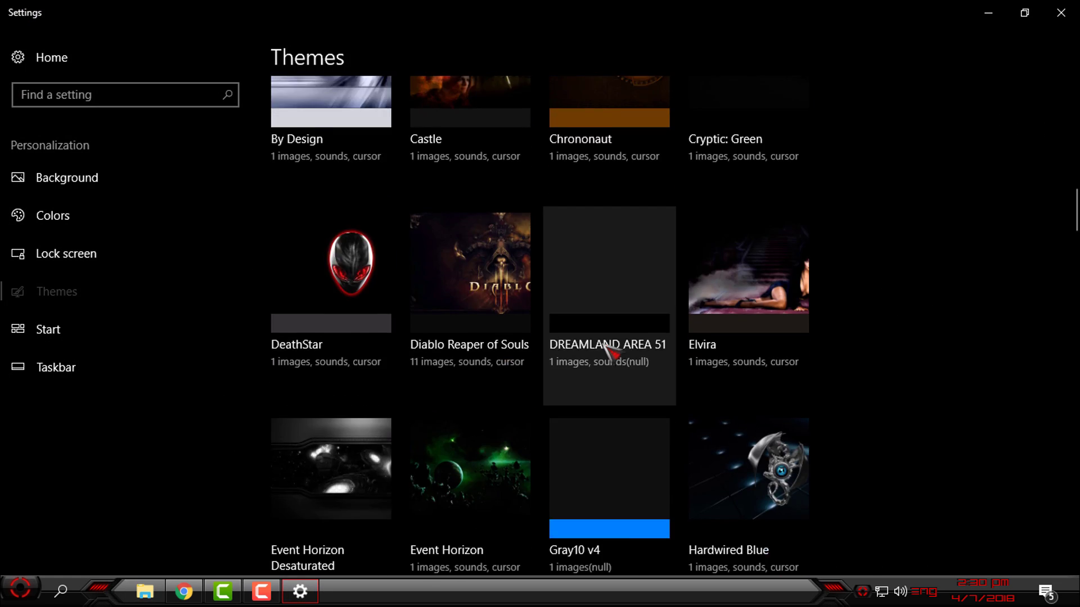
scroll(606, 349, "down", 10)
scroll(613, 349, "down", 5)
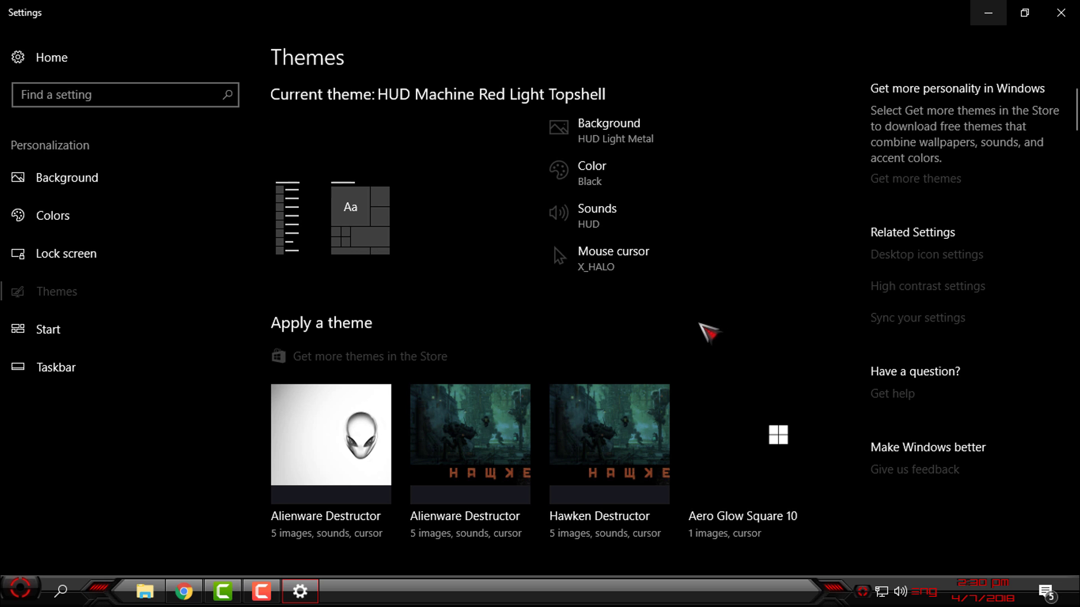
left_click(1002, 10)
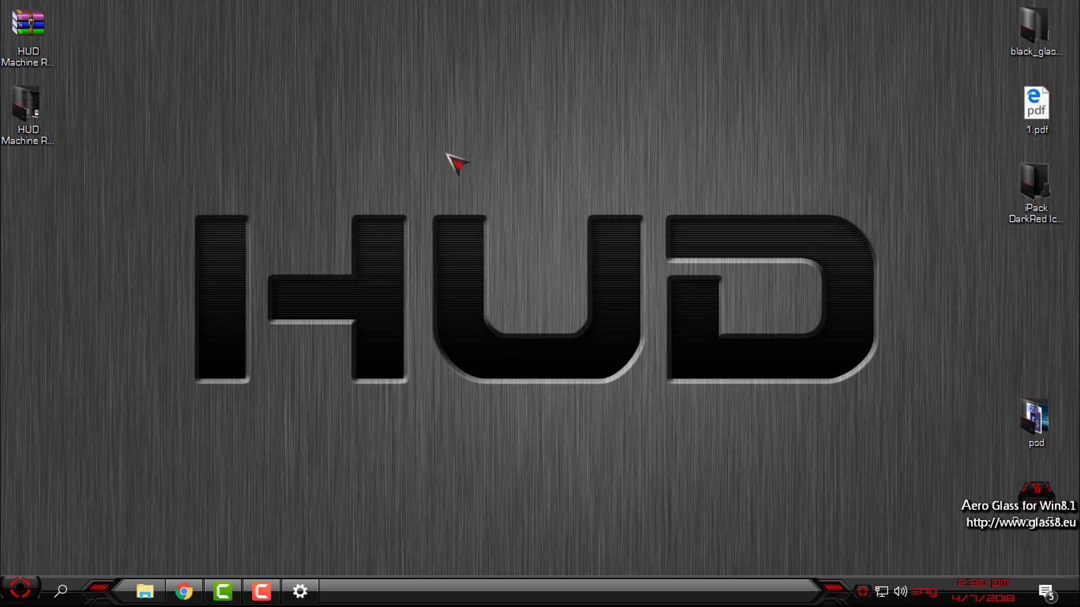
- Refresh the desktop and check the themed Start menu and the This PC Explorer window
right_click(446, 152)
left_click(489, 212)
left_click(21, 591)
left_click(567, 286)
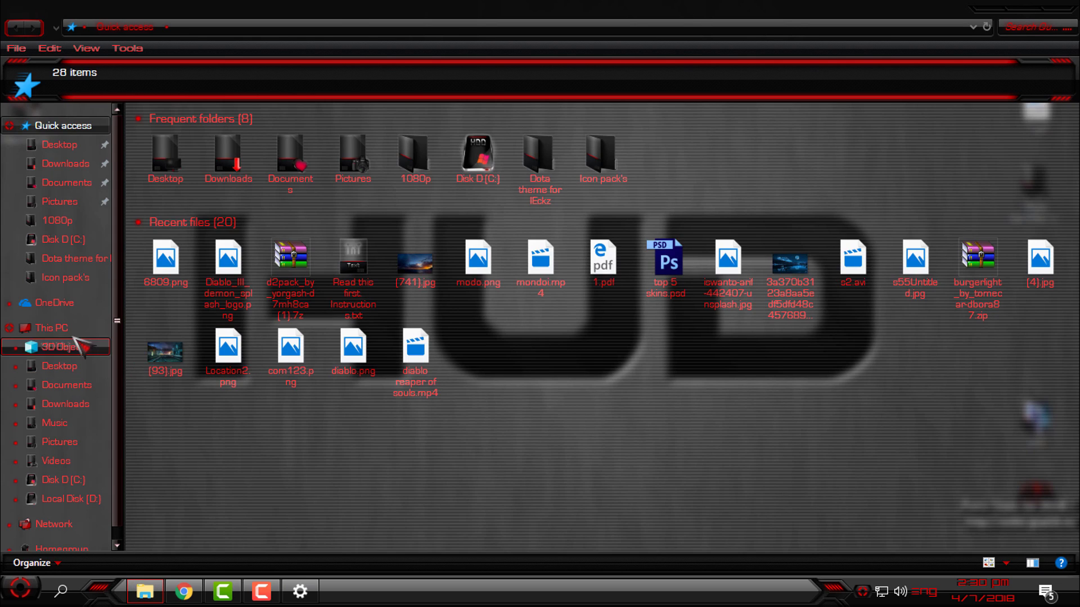
left_click(74, 337)
left_click_drag(378, 10, 463, 112)
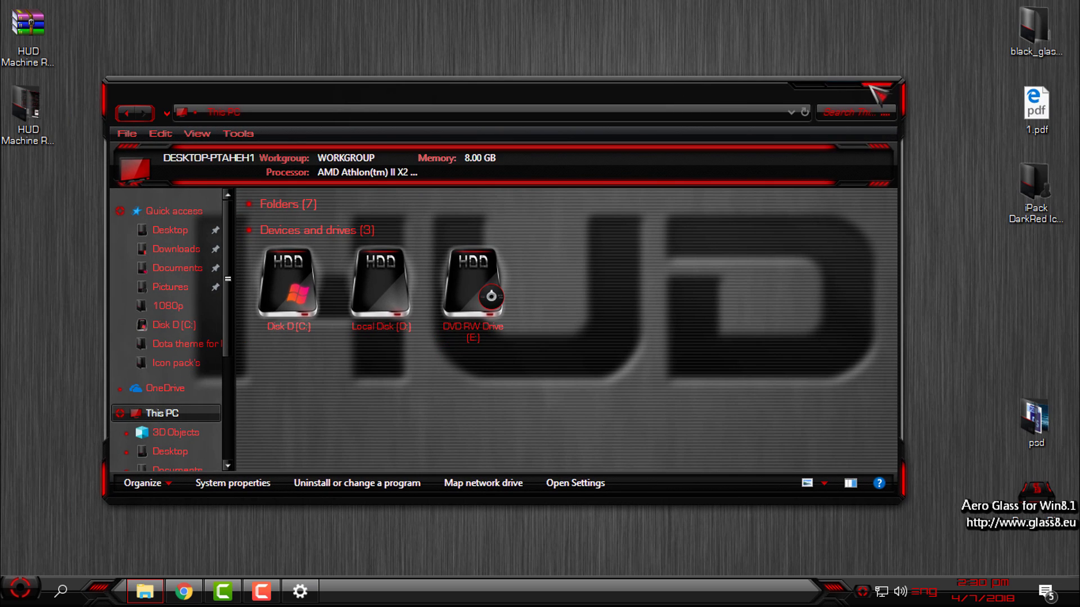
left_click(858, 103)
- Refresh again and browse Documents and Desktop folders from the Start menu in Explorer
right_click(386, 135)
left_click(419, 188)
left_click(20, 587)
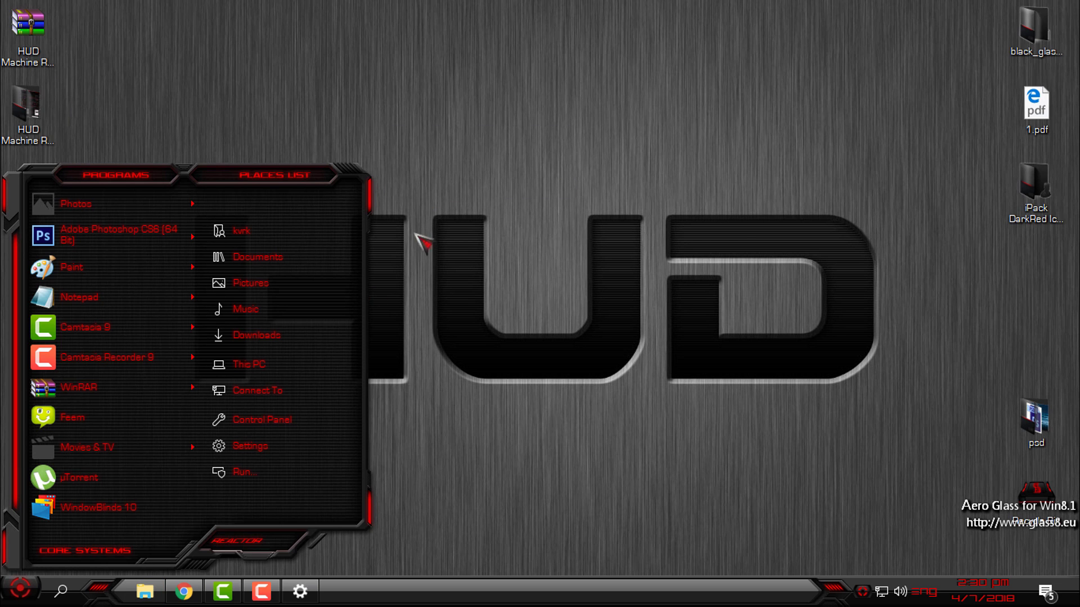
left_click(311, 258)
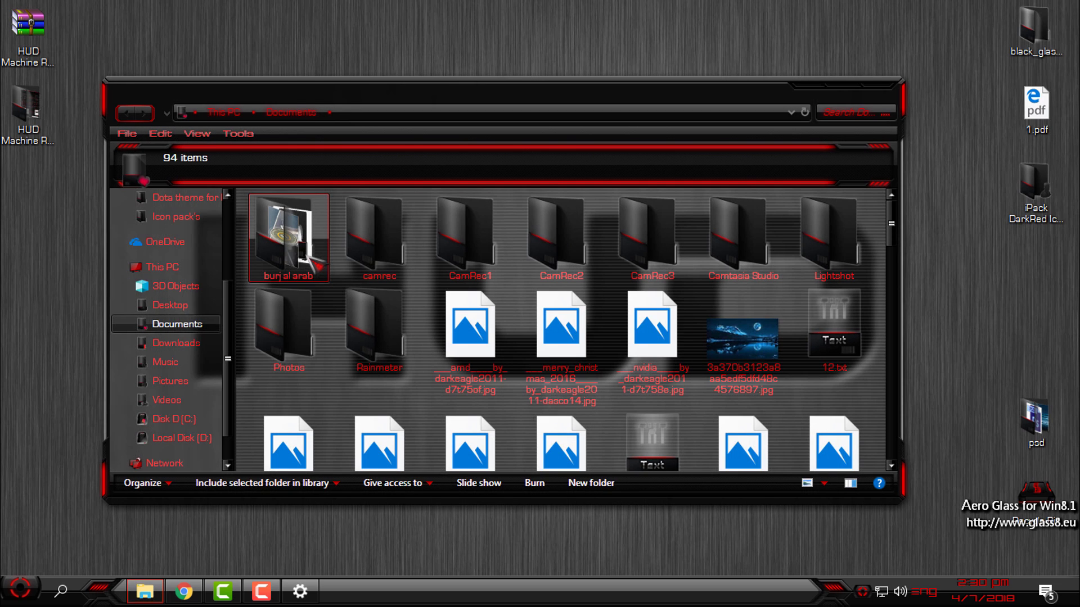
left_click(216, 307)
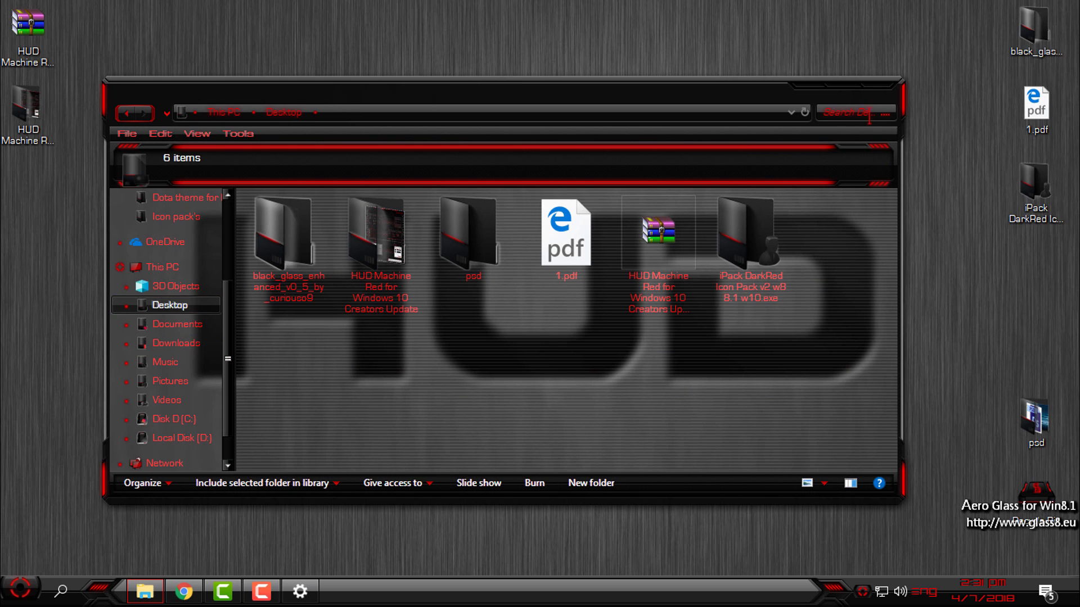
left_click(873, 85)
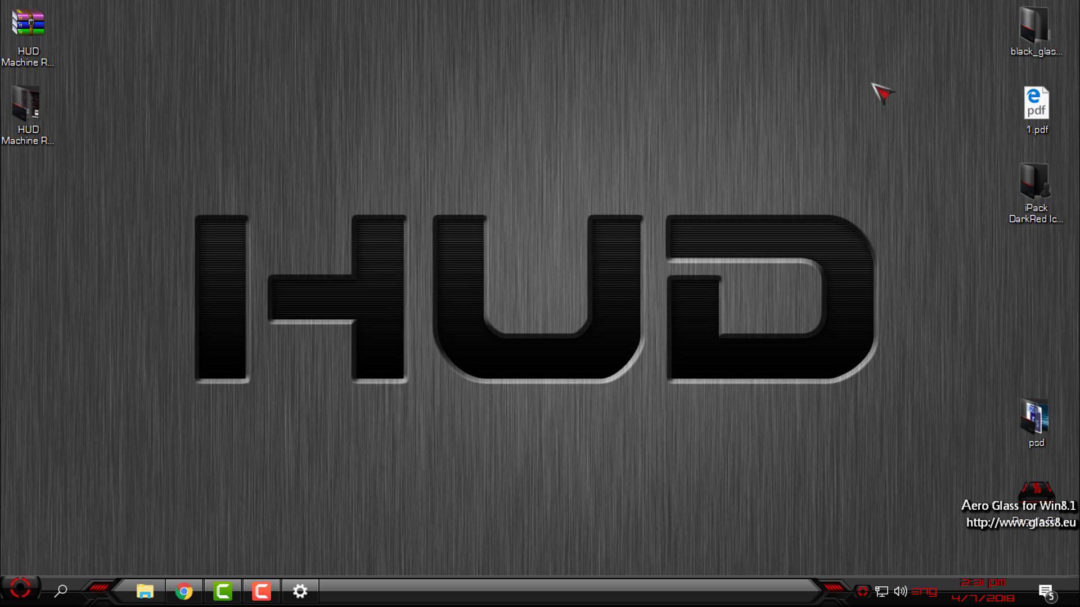
- Refresh the desktop and check the Start menu's power options before closing it
right_click(220, 115)
left_click(248, 174)
left_click(19, 588)
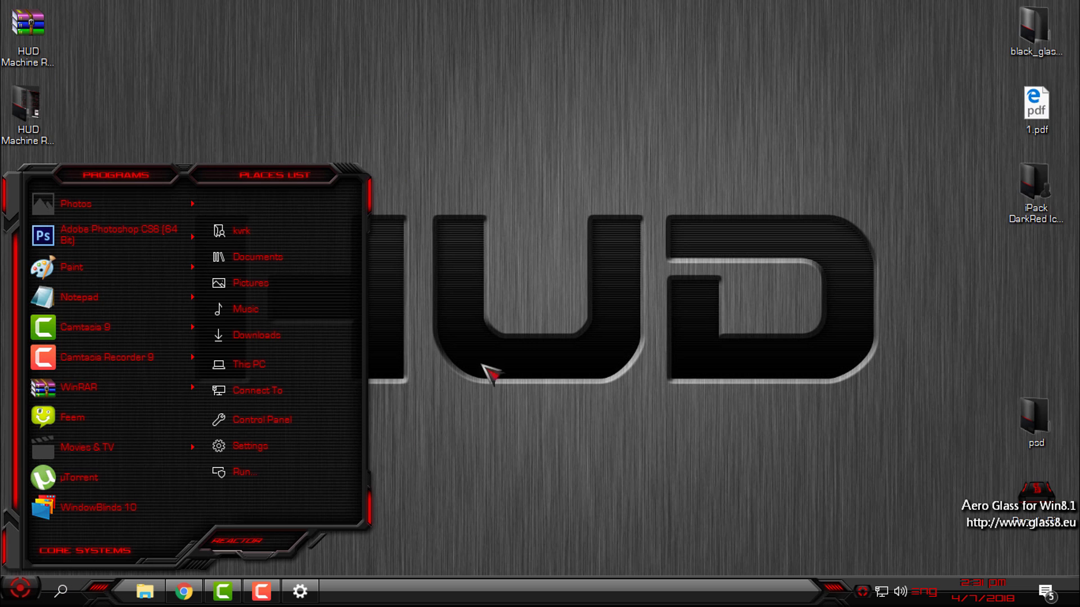
left_click(311, 543)
left_click(504, 282)
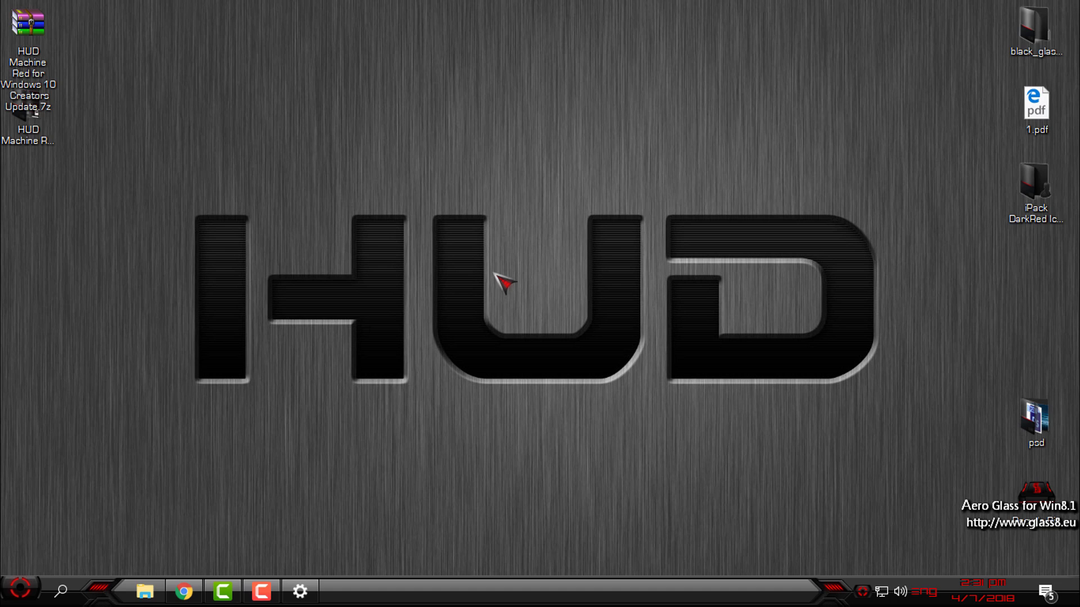